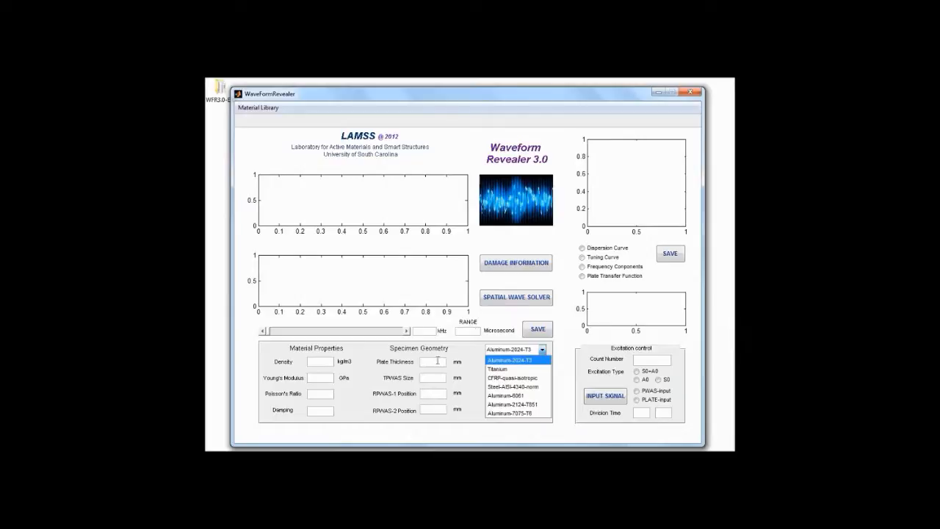
Step: Load the preset material and specimen data for Aluminum-2024-T3
left_click(651, 361)
left_click(522, 362)
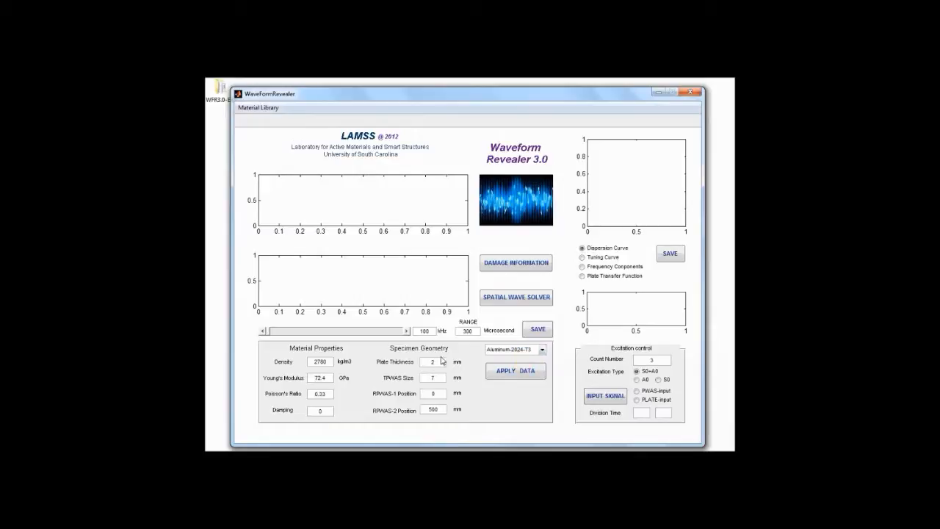
left_click(316, 362)
left_click(439, 390)
left_click(653, 357)
left_click(584, 252)
left_click(439, 376)
left_click(501, 353)
Step: Apply the loaded data to calculate the sensing signals, excitation signal and wave speed dispersion curve
left_click(506, 372)
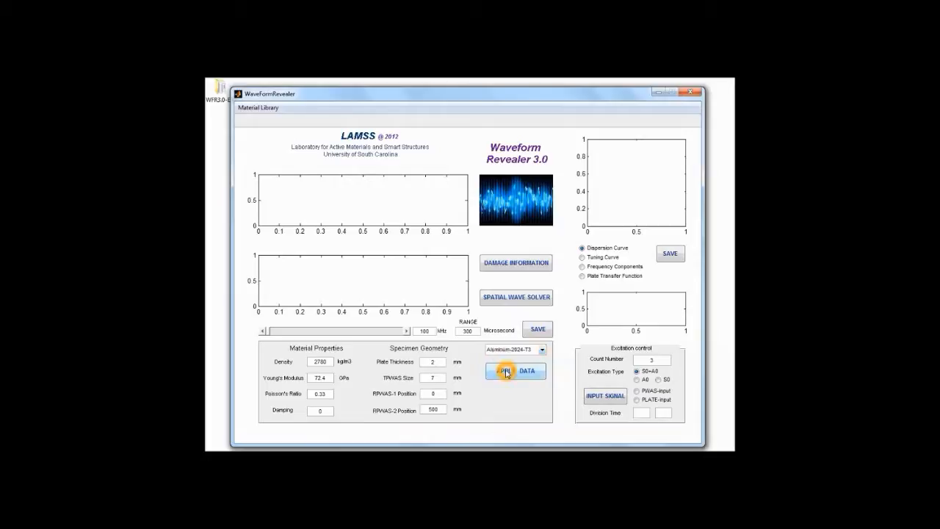
left_click(506, 373)
left_click(506, 372)
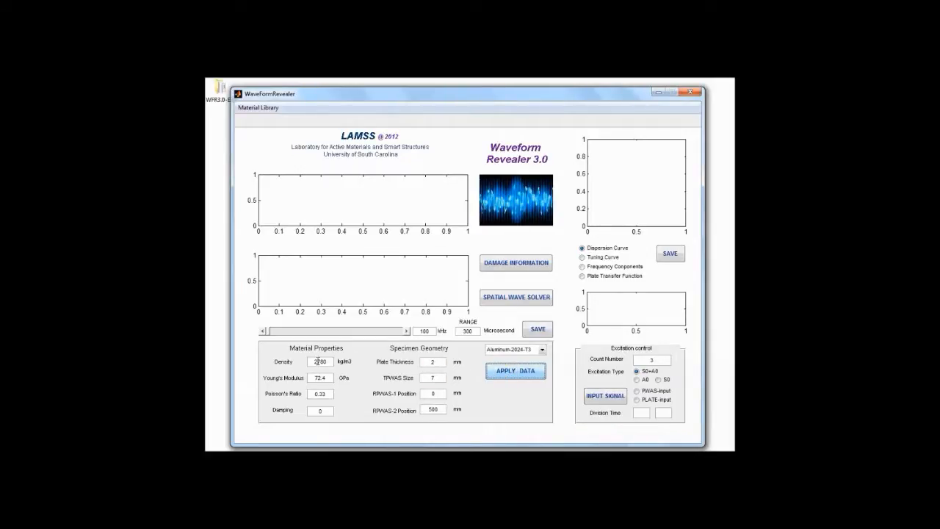
left_click(420, 360)
left_click(446, 362)
left_click(444, 331)
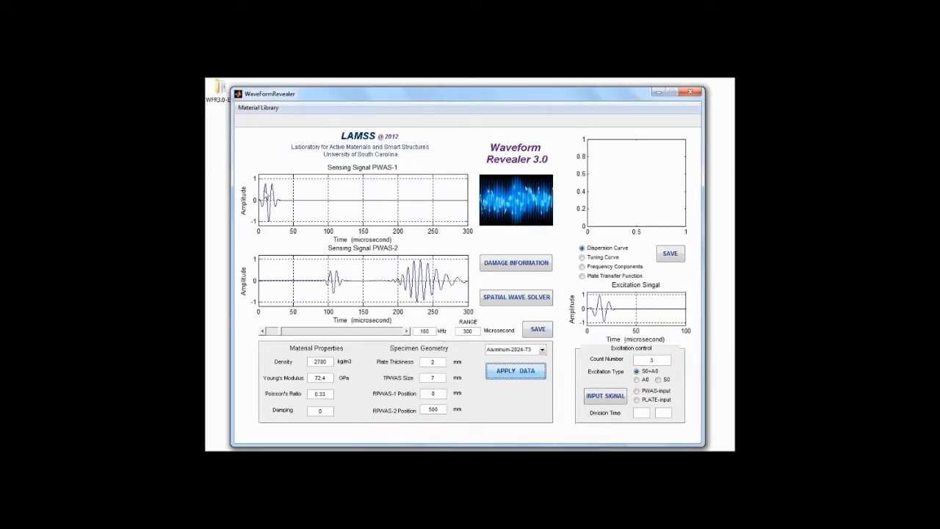
Step: Examine the dispersion curve and compare the PWAS-1 and PWAS-2 sensing signals with their receiver positions
left_click(610, 228)
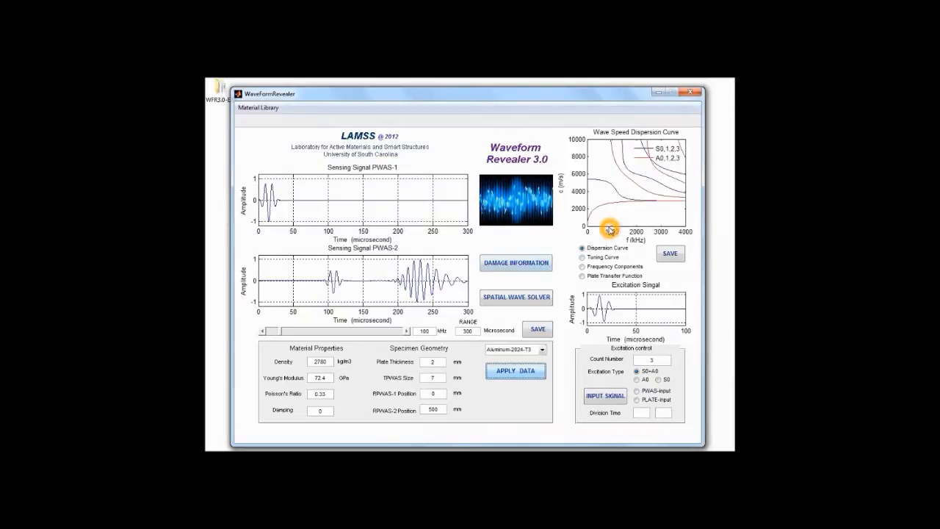
left_click(340, 363)
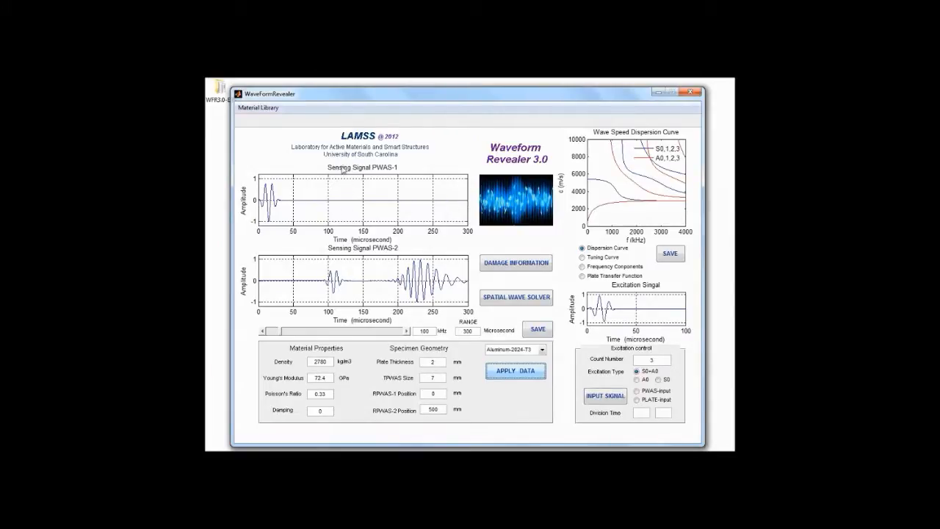
left_click(335, 178)
left_click(380, 178)
left_click(288, 206)
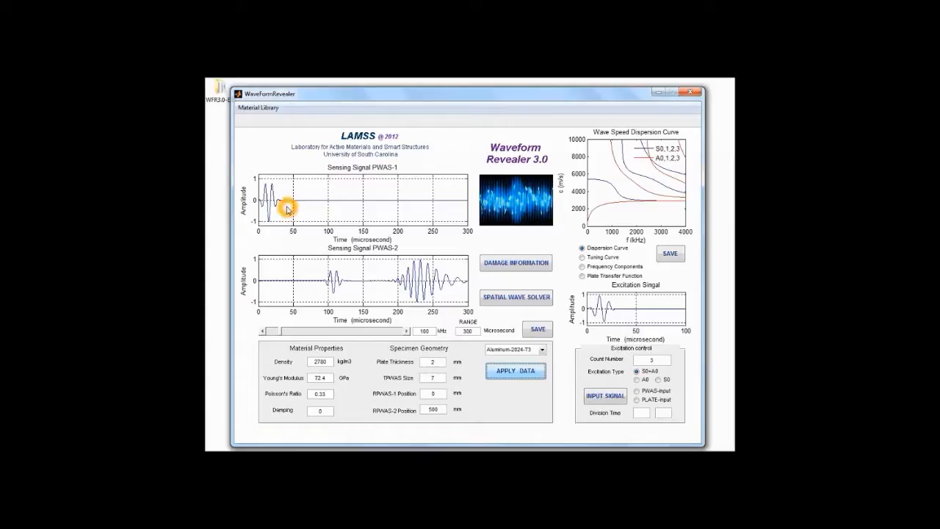
double_click(435, 394)
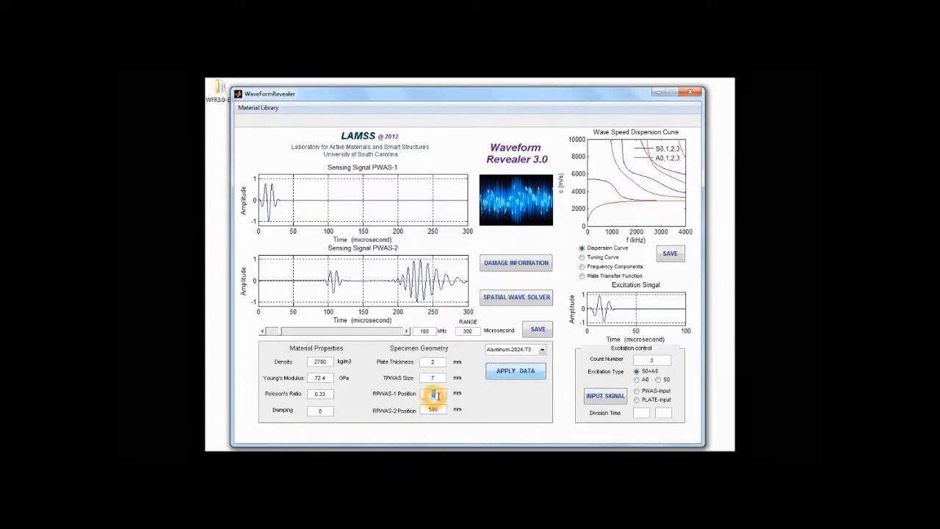
left_click(438, 396)
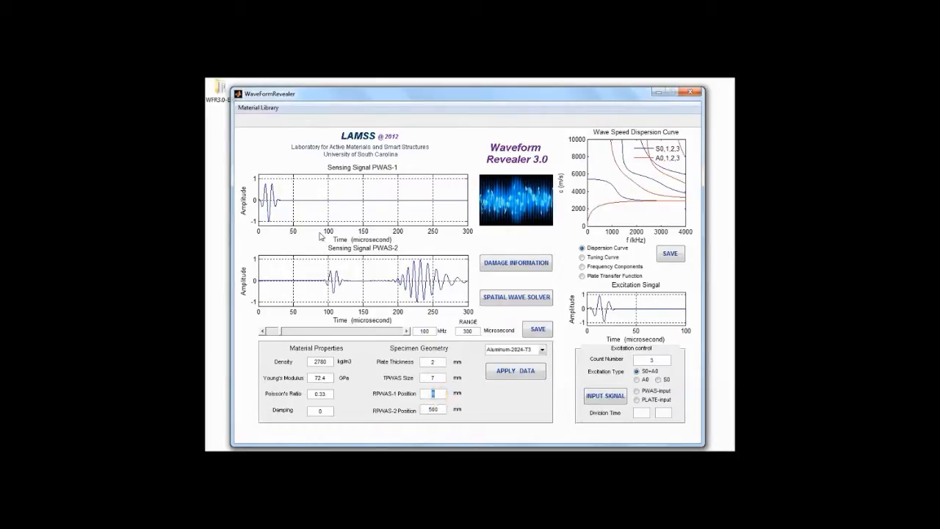
left_click(286, 211)
left_click(438, 410)
double_click(437, 410)
left_click(438, 291)
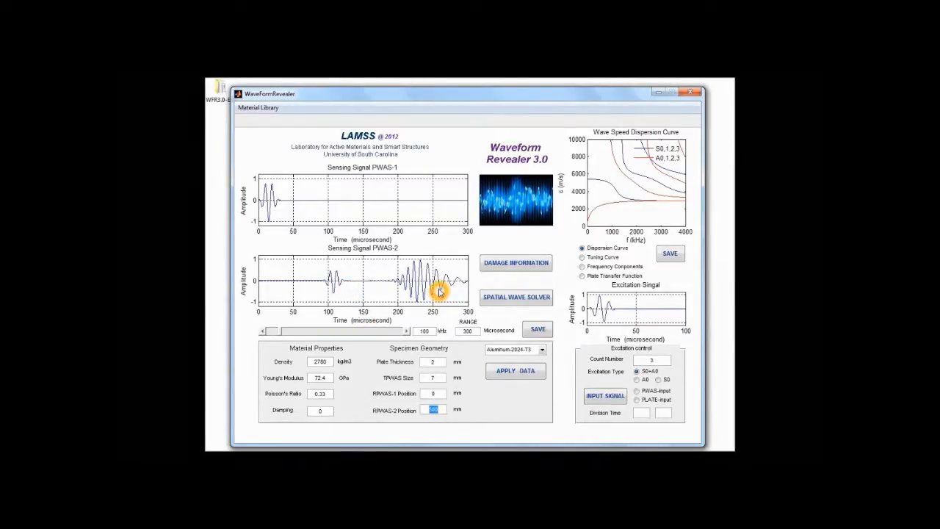
Step: Display the tuning curve in place of the dispersion curve
left_click(610, 184)
left_click(583, 258)
left_click(583, 258)
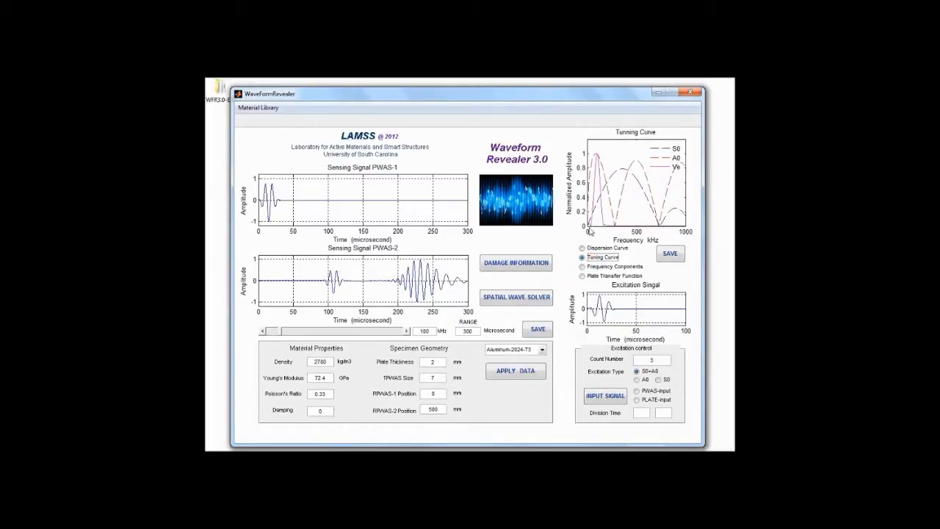
Step: View the frequency components of the signals, followed by the plate transfer function
left_click(586, 267)
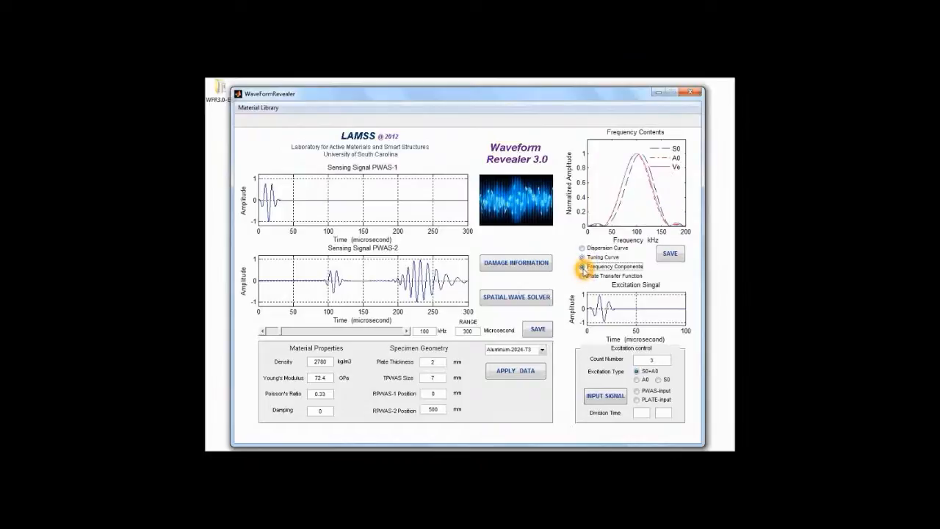
left_click(621, 197)
left_click(417, 275)
left_click(582, 277)
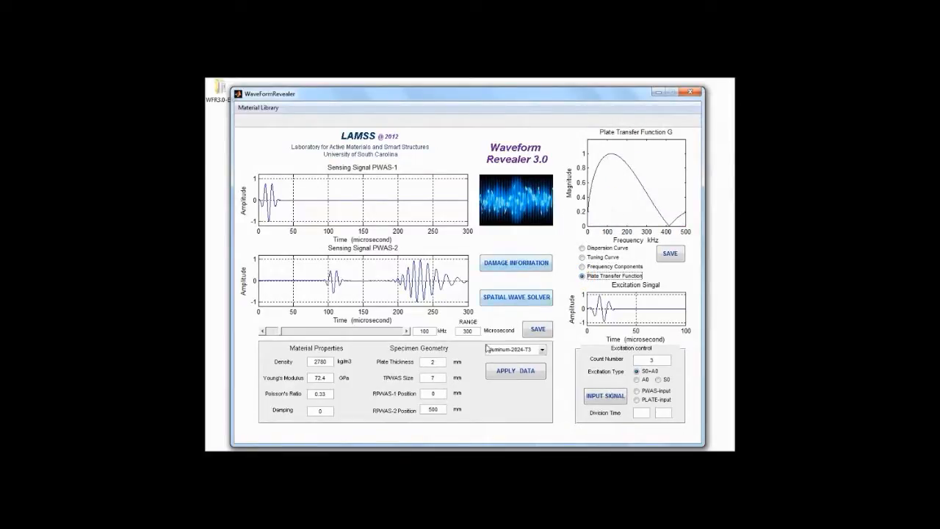
Step: Set the excitation signal's count number to 3
left_click(436, 394)
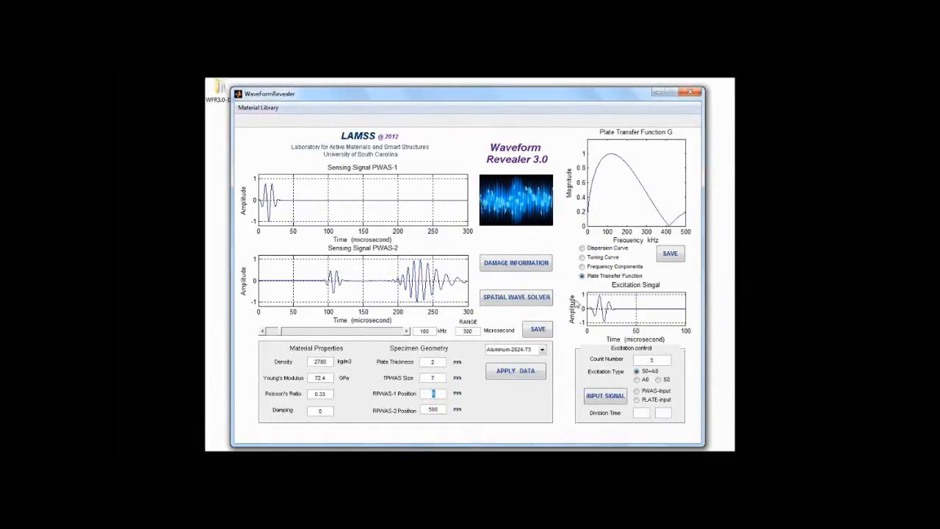
left_click(668, 328)
left_click(657, 361)
type("3")
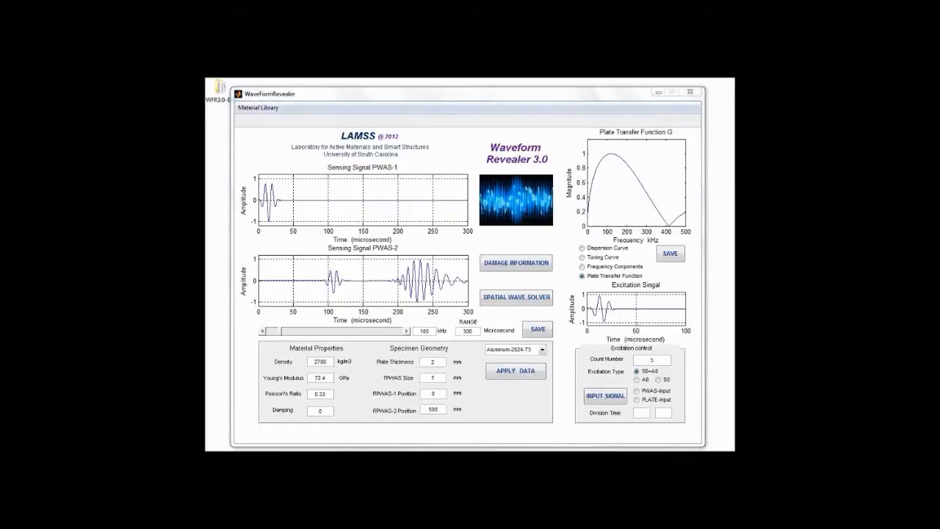
Step: Review the adjustable material properties and specimen geometry, including plate thickness, TPWAS size and both receiver positions
left_click(541, 254)
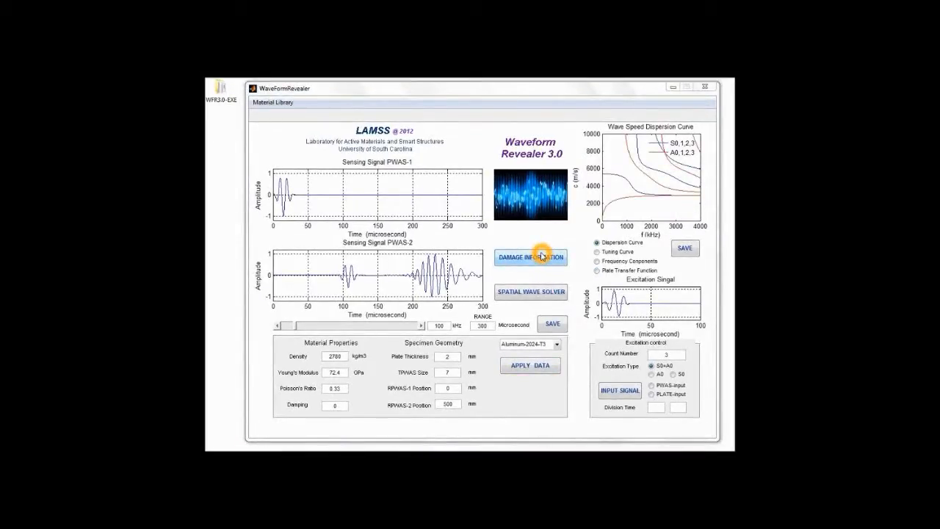
left_click(524, 250)
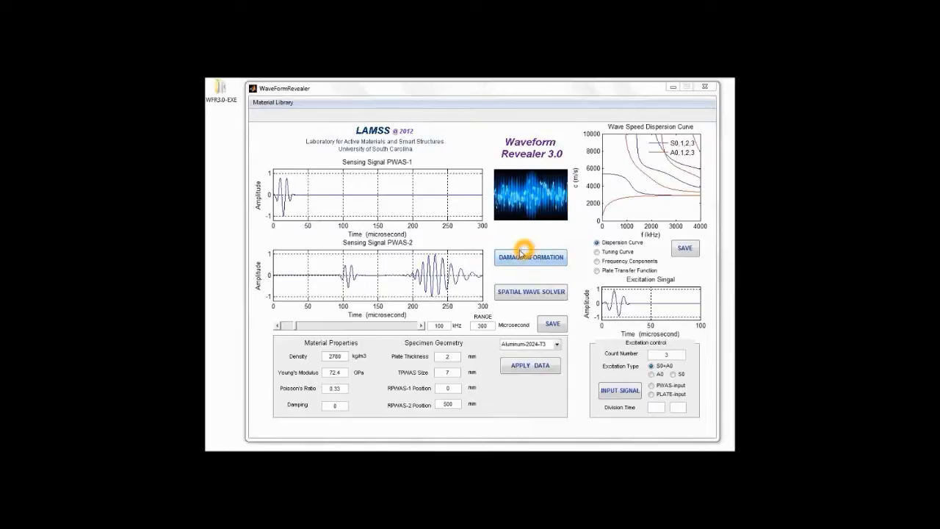
left_click(433, 374)
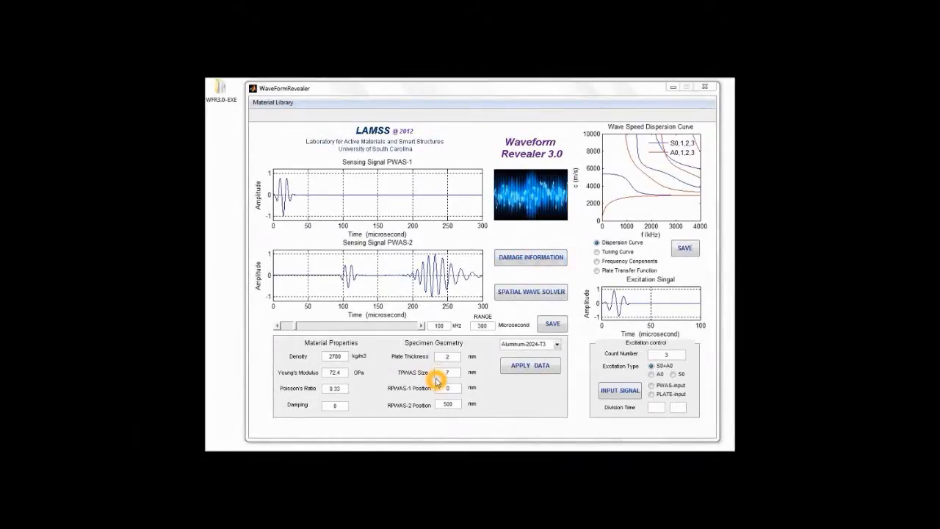
double_click(334, 356)
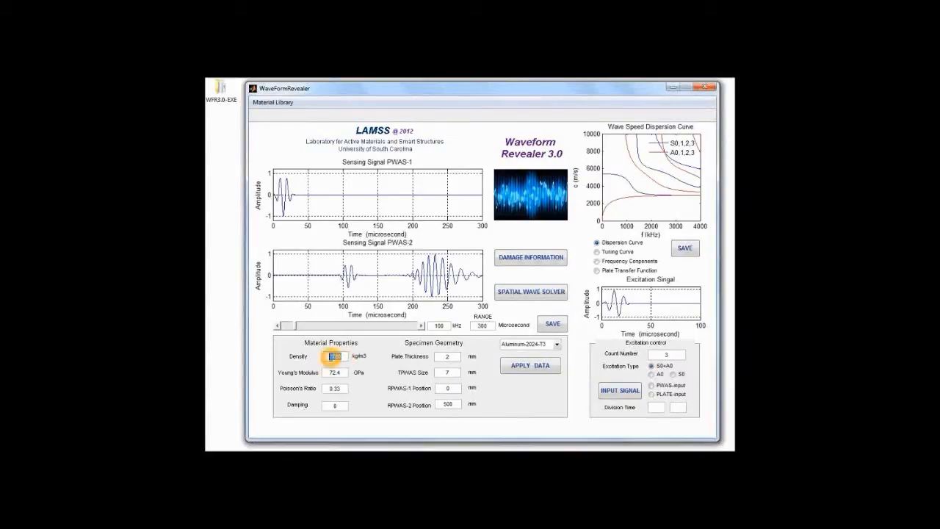
double_click(334, 372)
double_click(334, 388)
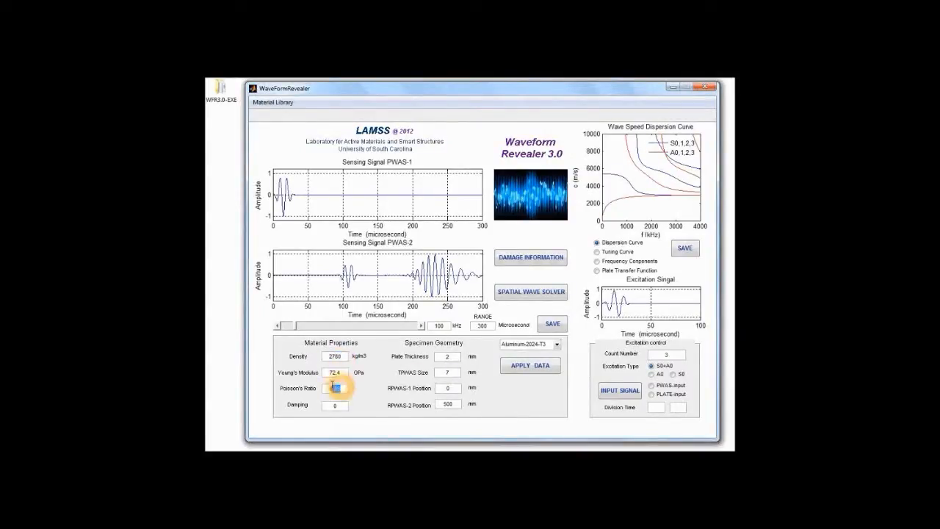
double_click(445, 356)
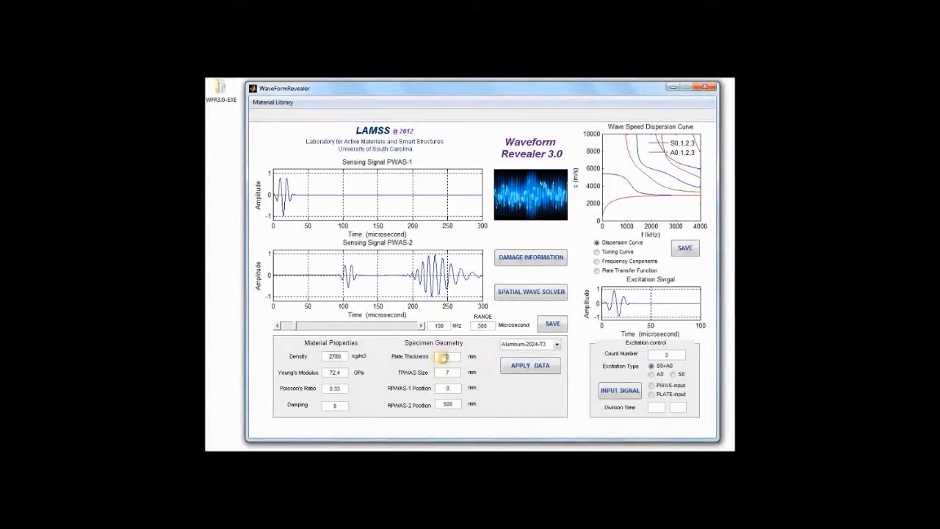
double_click(447, 372)
left_click(448, 388)
left_click(451, 390)
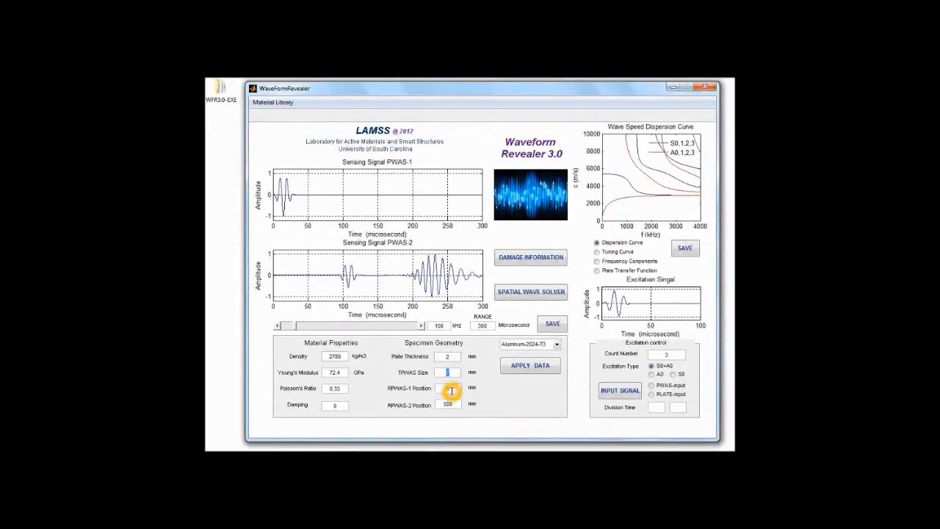
double_click(446, 404)
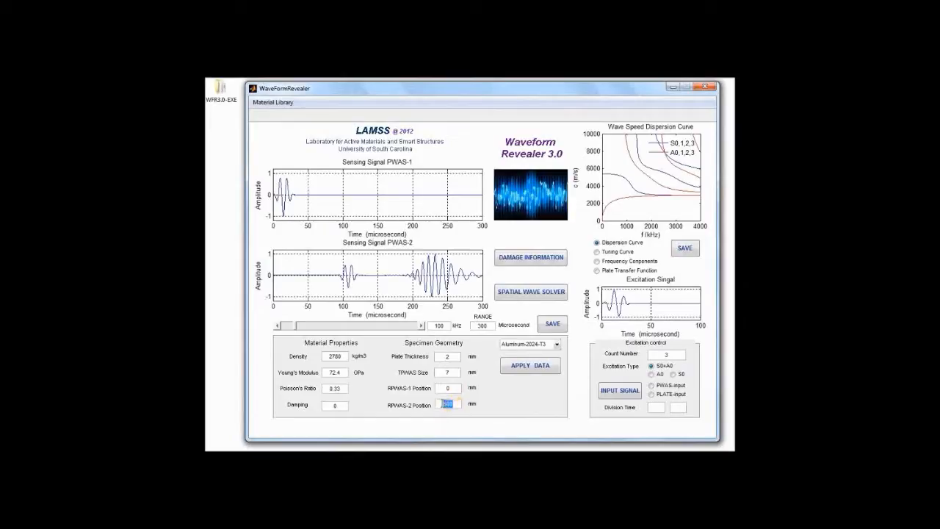
Step: Set the RPWAS-1 position to 100 mm and apply the data to recalculate the sensing signals
double_click(450, 388)
left_click(463, 424)
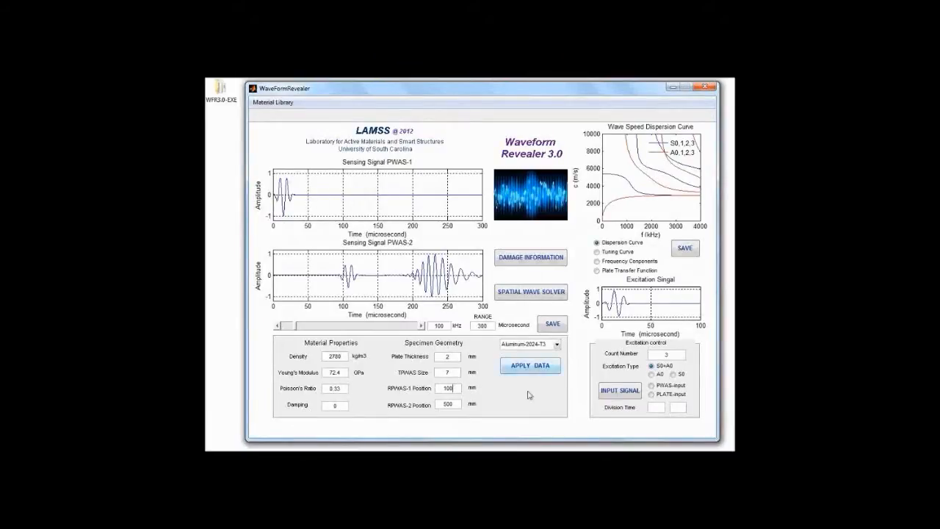
double_click(449, 388)
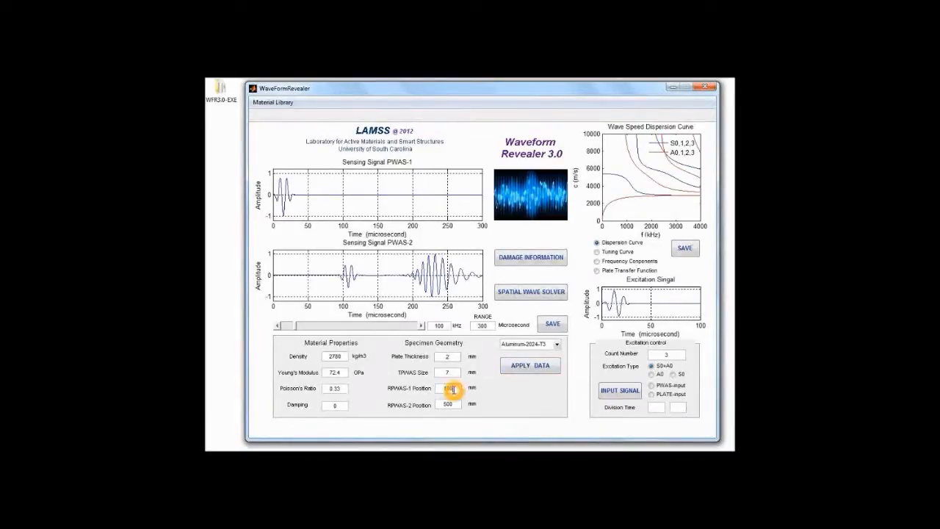
left_click(538, 369)
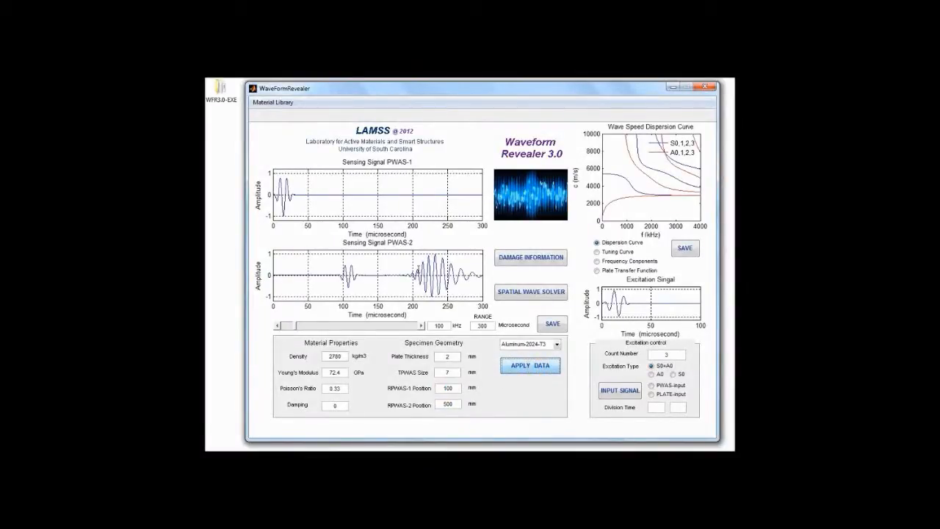
left_click(512, 371)
left_click(356, 210)
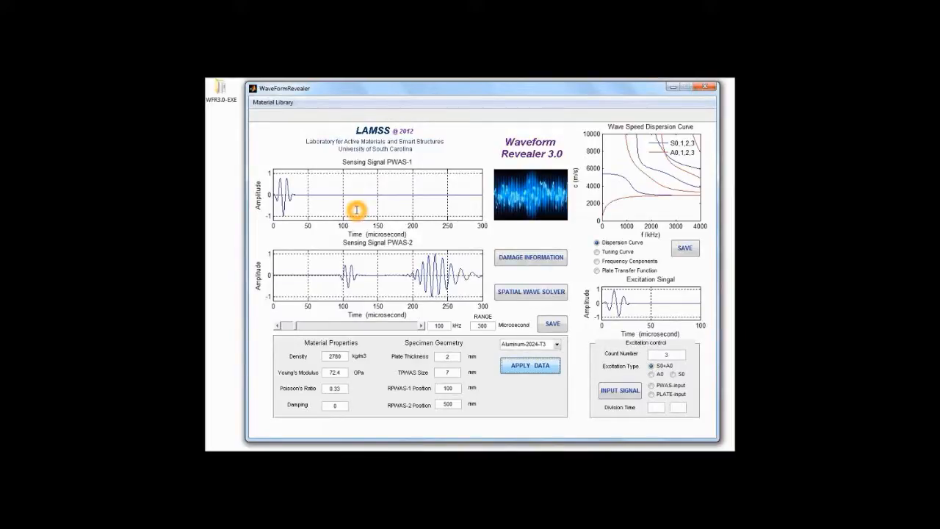
left_click(356, 210)
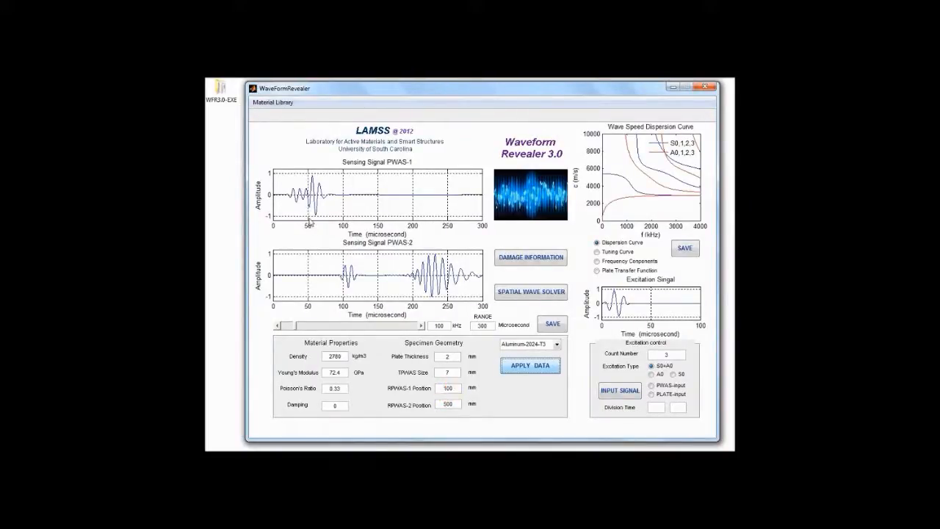
left_click(309, 208)
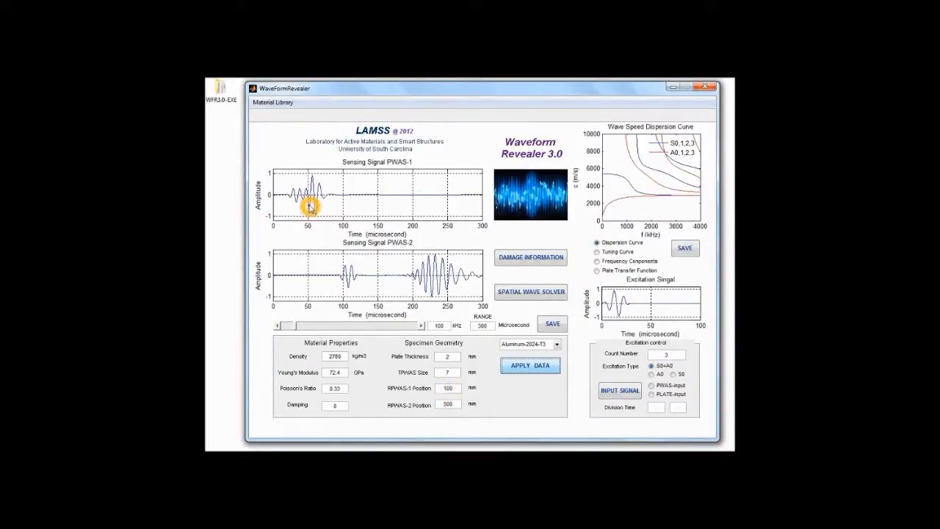
Step: Set the plate thickness to 1 mm and apply the data to update the waveforms and dispersion curve
double_click(448, 356)
left_click(439, 356)
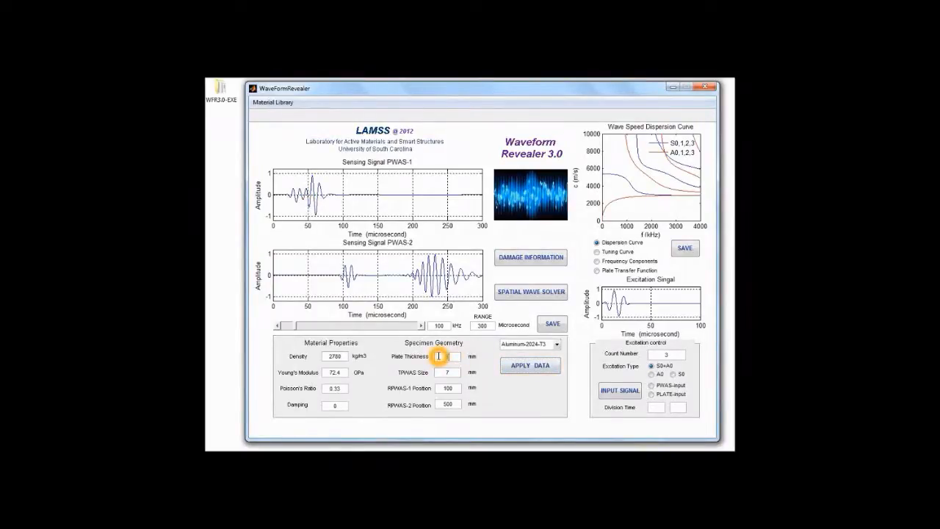
type("1")
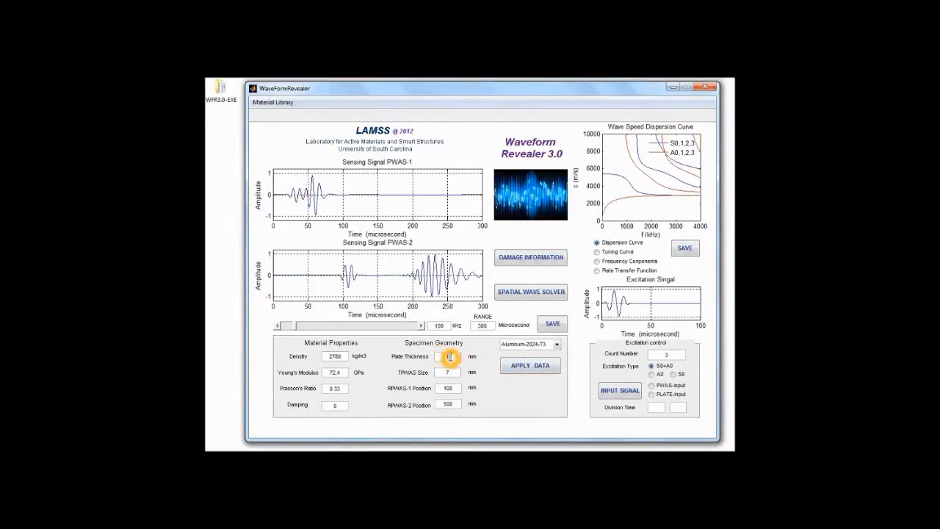
left_click(537, 367)
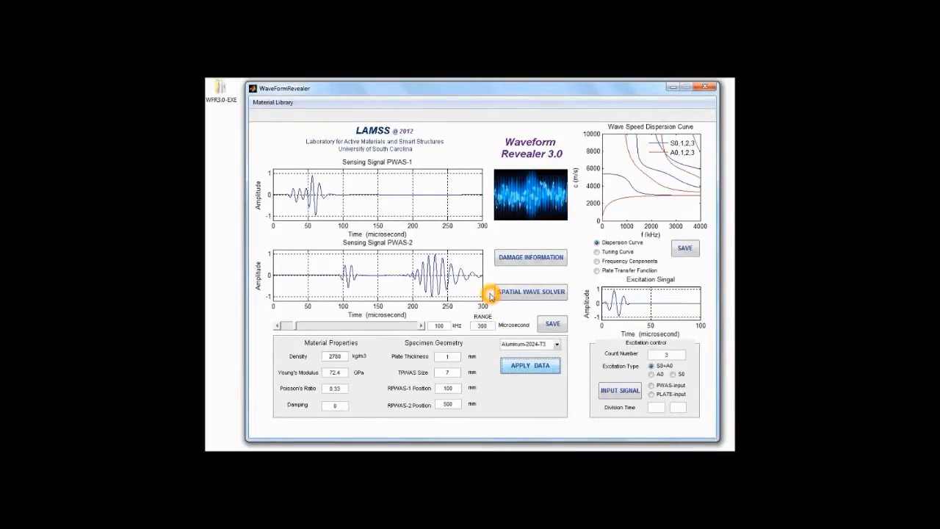
left_click(451, 358)
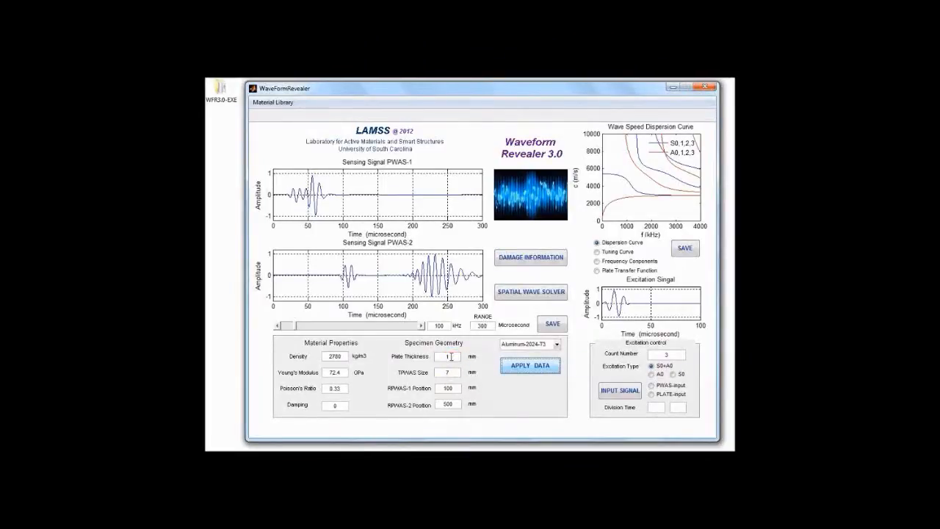
left_click(451, 358)
left_click(447, 357)
left_click(448, 389)
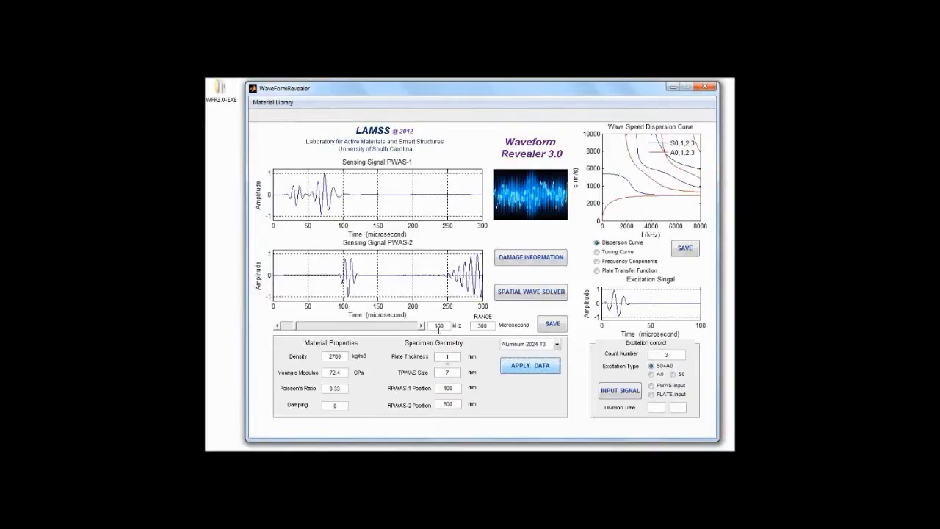
Step: Set the sensing signals' time range to 400 microseconds
double_click(447, 357)
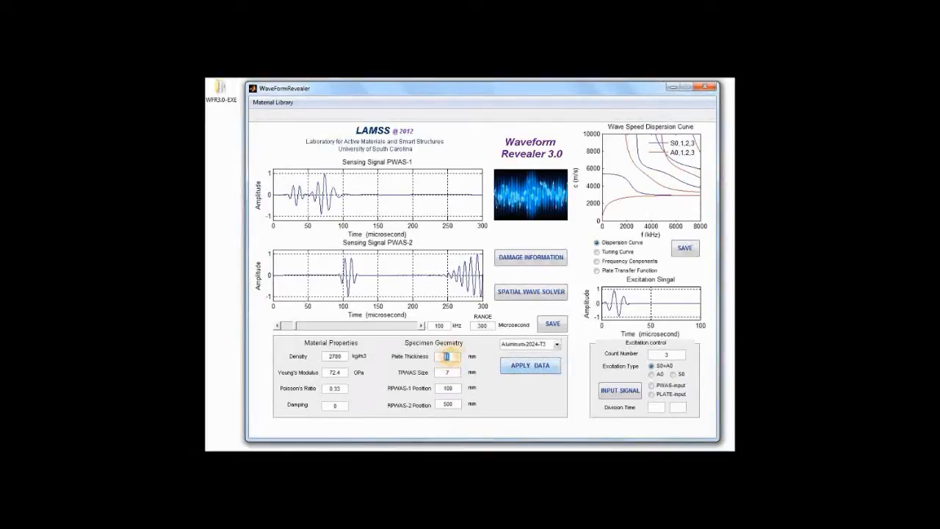
left_click(322, 202)
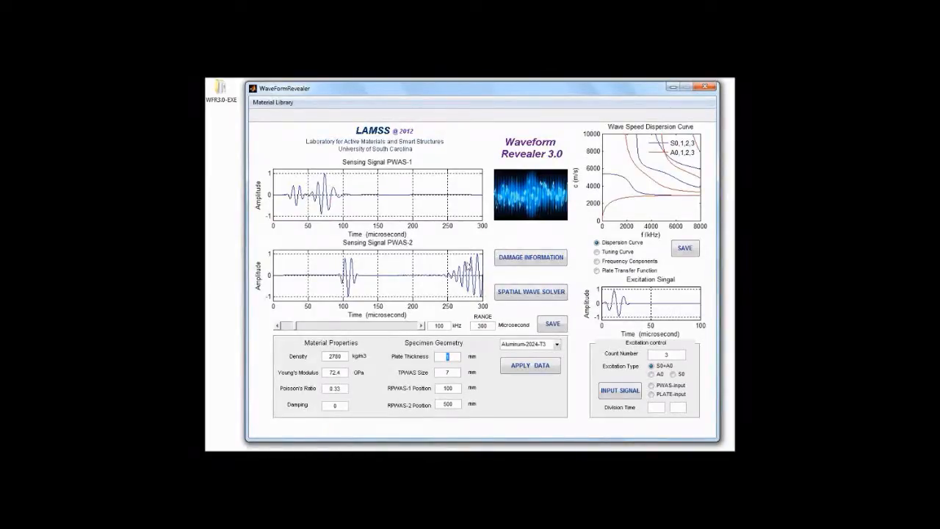
left_click(493, 328)
left_click(465, 329)
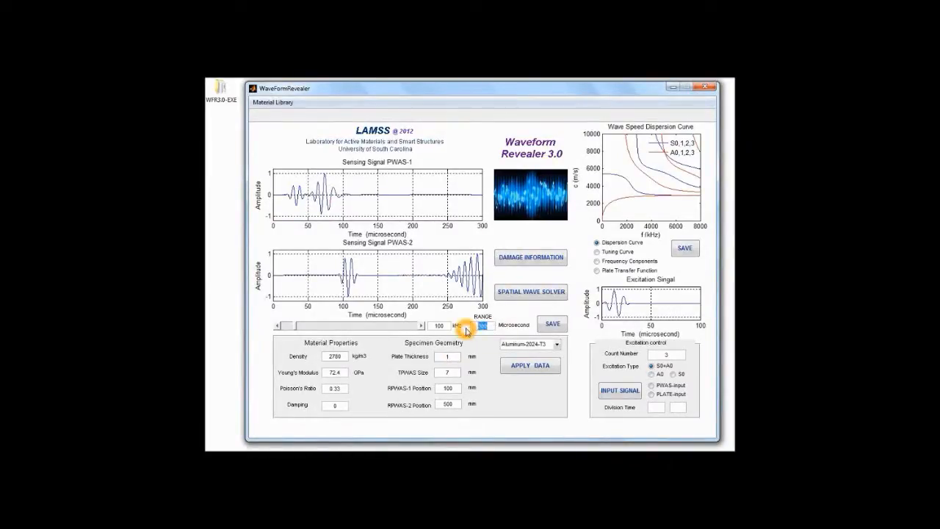
type("4")
key("Return")
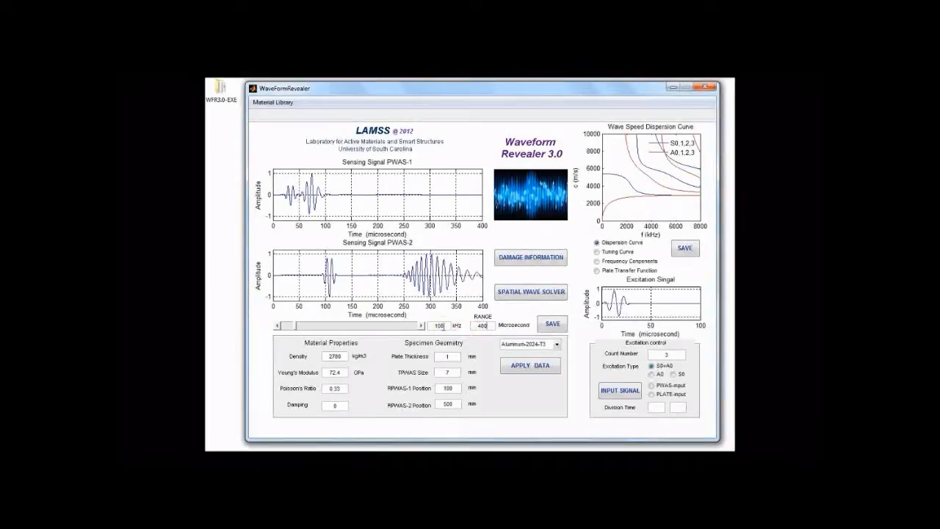
Step: Set the excitation signal's count number to 5 and apply the data to recalculate the waveforms
left_click(457, 269)
left_click(669, 355)
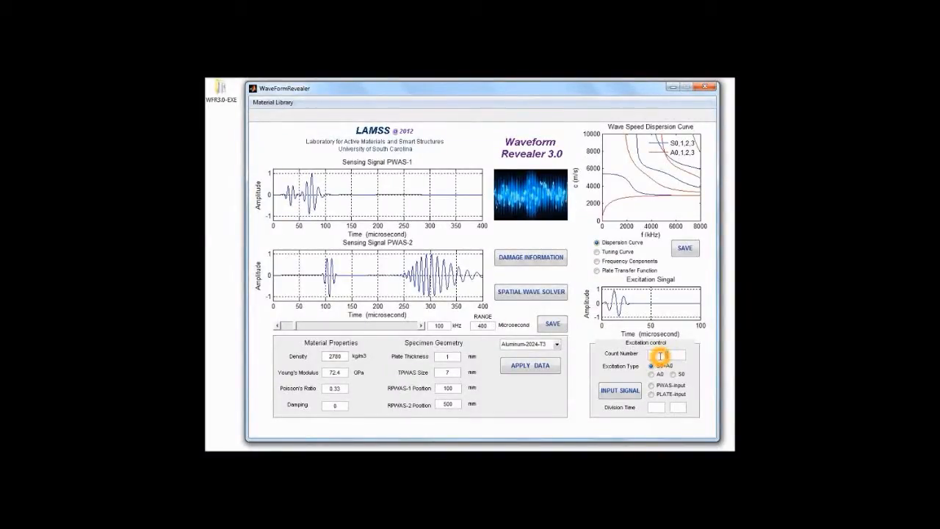
type("5")
left_click(538, 369)
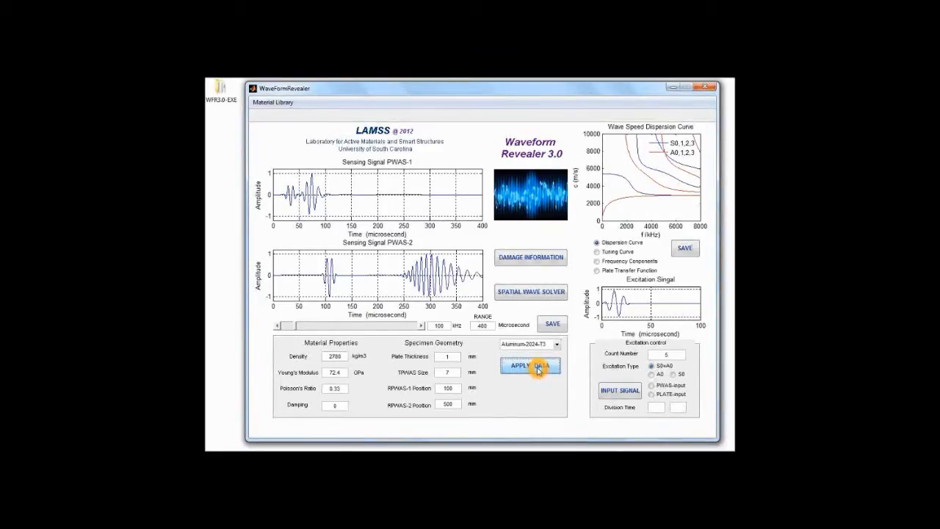
left_click(537, 369)
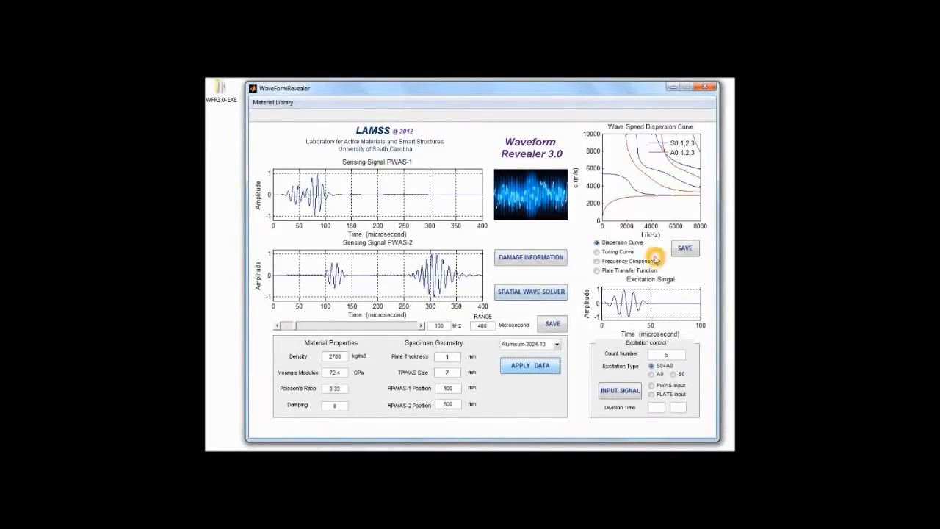
Step: Review the tuning curve, frequency components and plate transfer function plots, then return to the dispersion curve
left_click(597, 252)
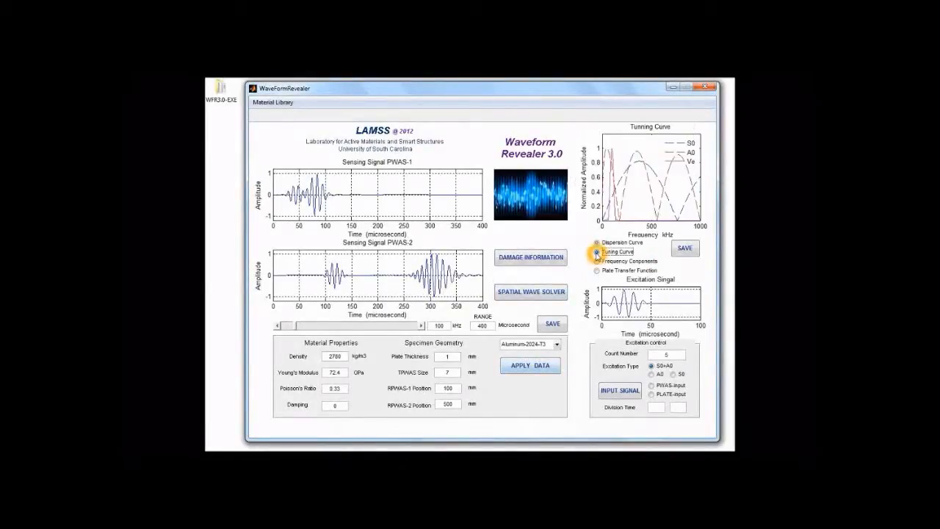
left_click(597, 261)
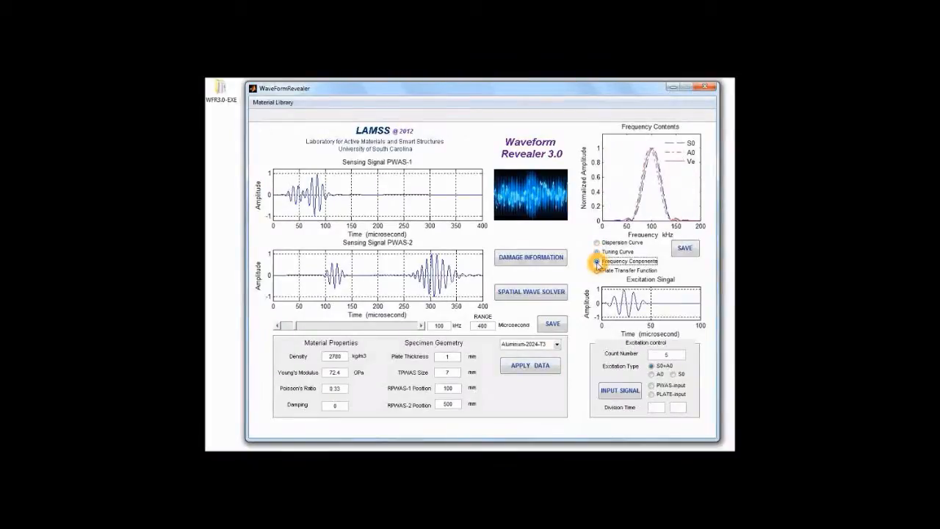
left_click(597, 270)
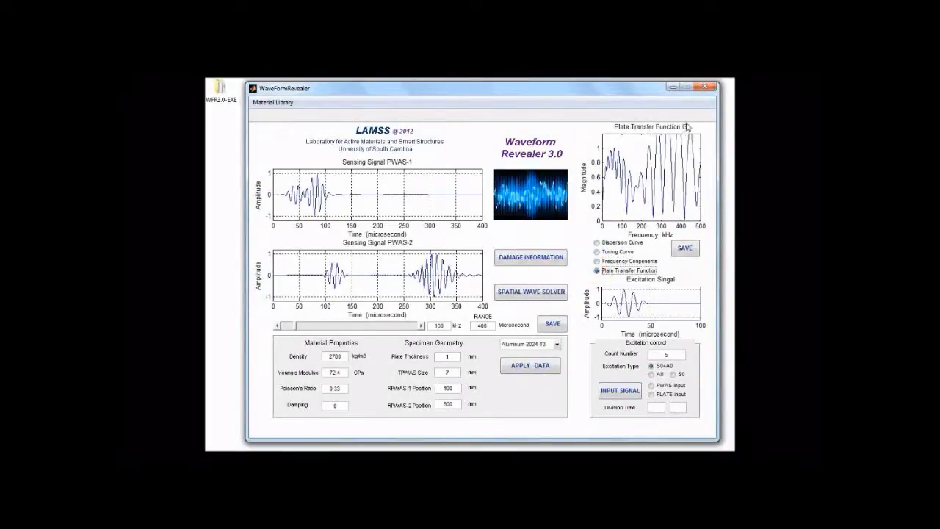
left_click(686, 125)
left_click(501, 226)
left_click(472, 379)
left_click(464, 388)
left_click(596, 242)
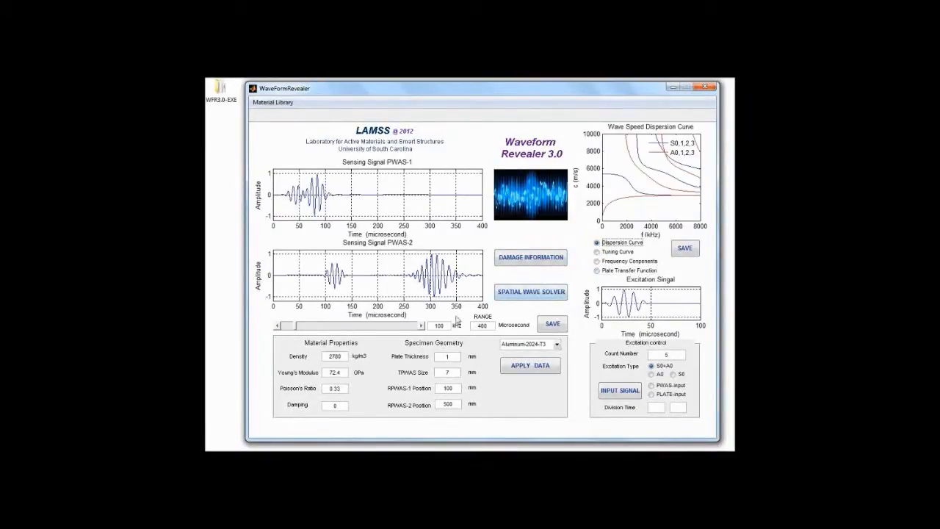
Step: Set the excitation frequency to 200 kHz and apply the data to update the sensing signals
left_click(477, 365)
left_click(421, 327)
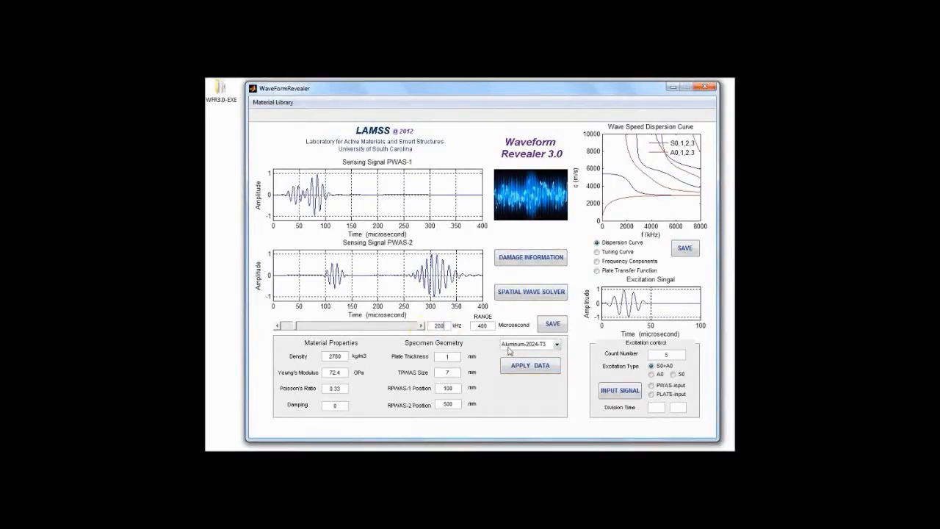
left_click(529, 366)
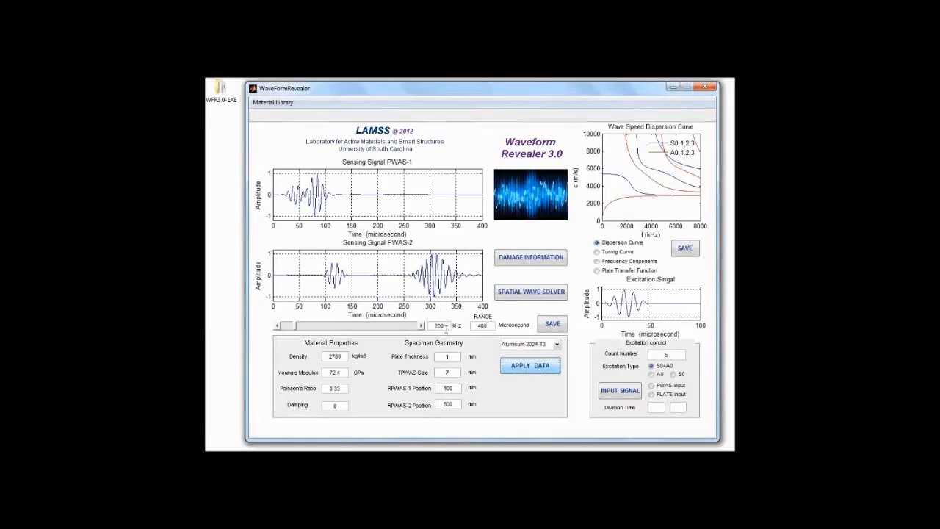
left_click(446, 329)
left_click(459, 329)
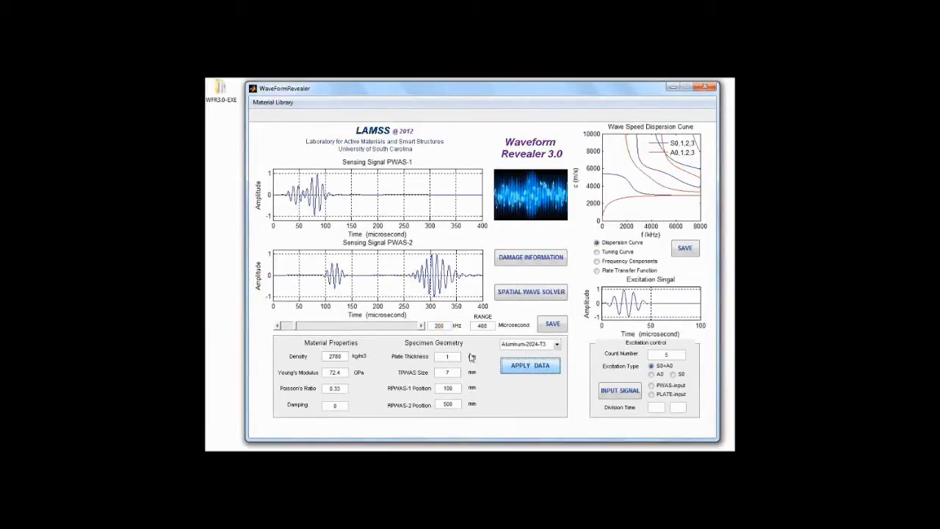
left_click(503, 391)
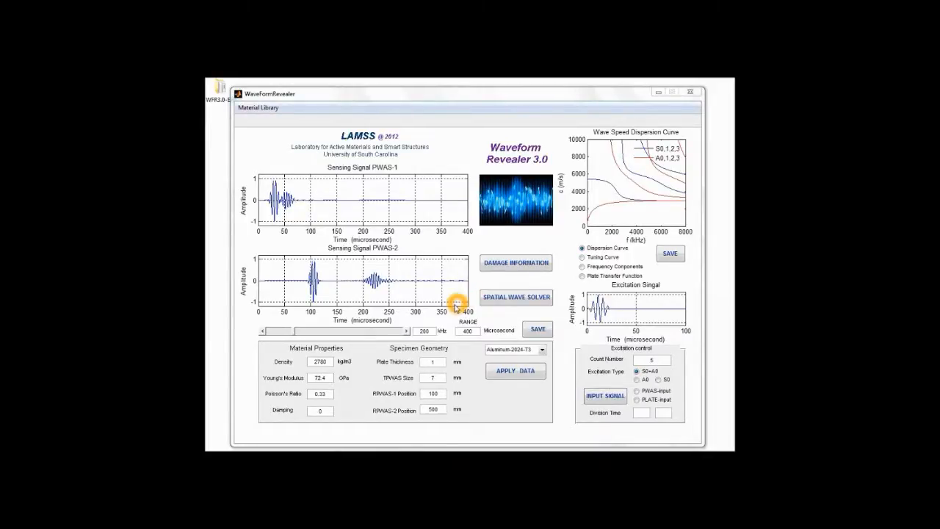
Step: Set the excitation frequency to 50 kHz and the count number to 3, and apply the data
left_click(425, 332)
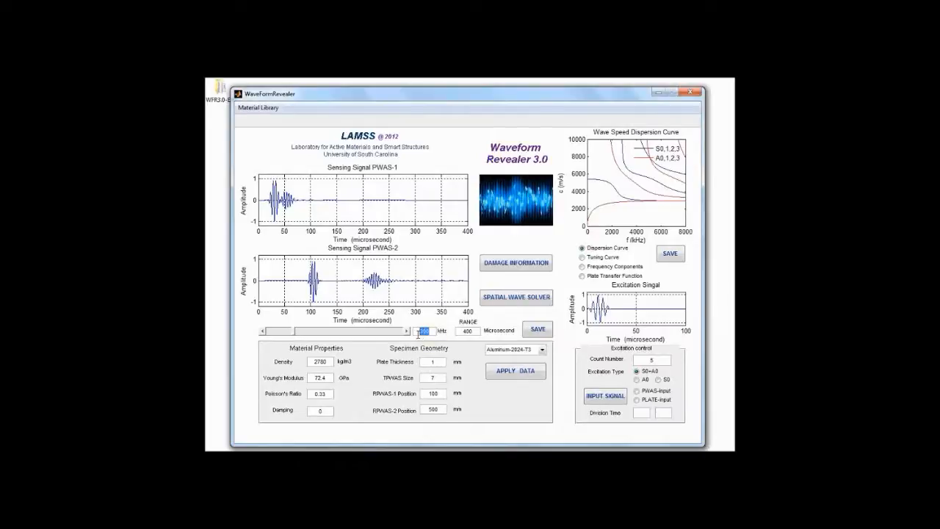
left_click(426, 331)
double_click(423, 331)
left_click(439, 359)
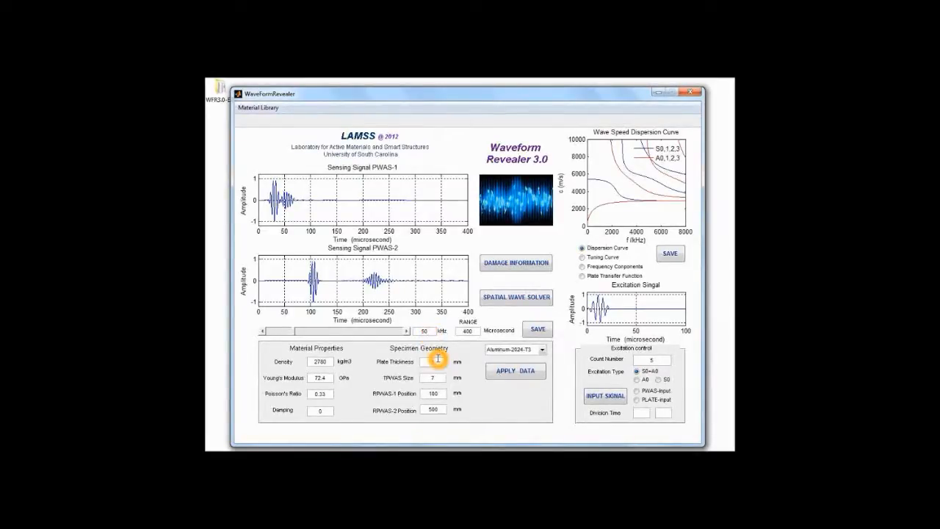
left_click(517, 372)
double_click(642, 359)
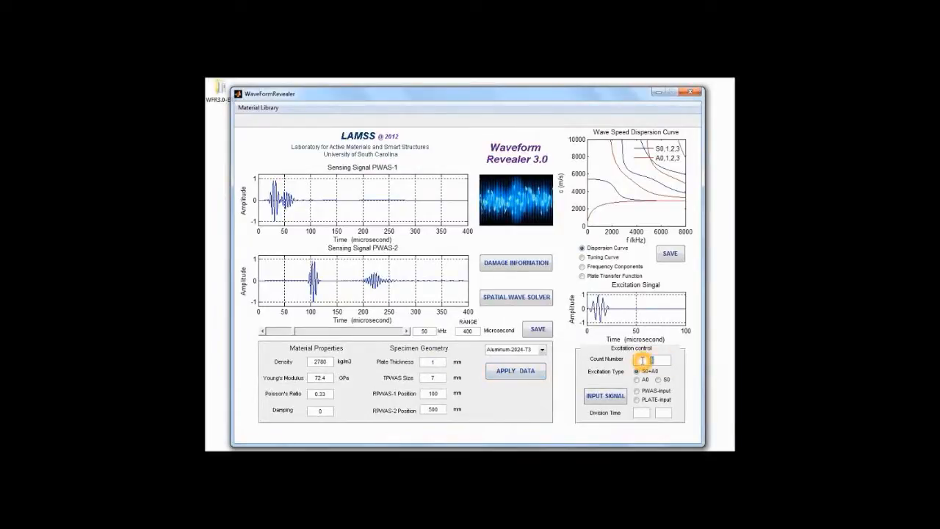
type("3")
left_click(525, 372)
left_click(535, 372)
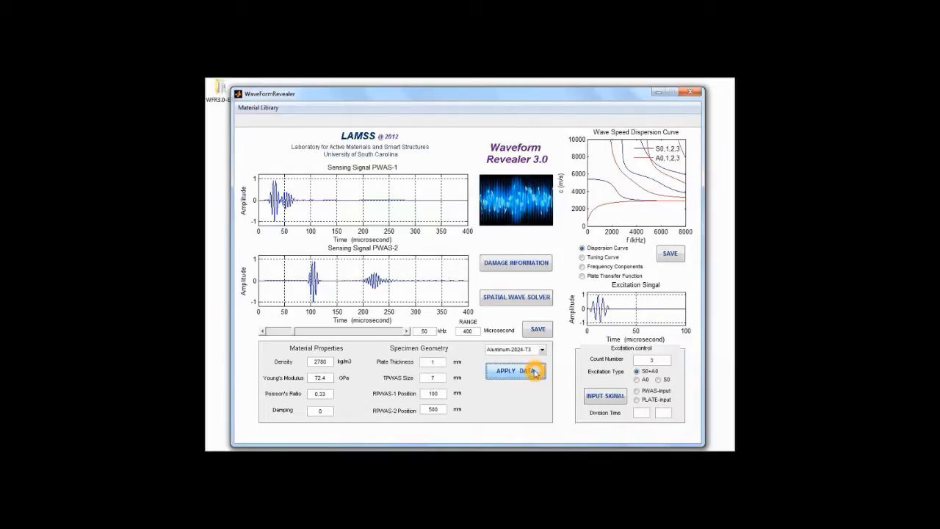
left_click(546, 396)
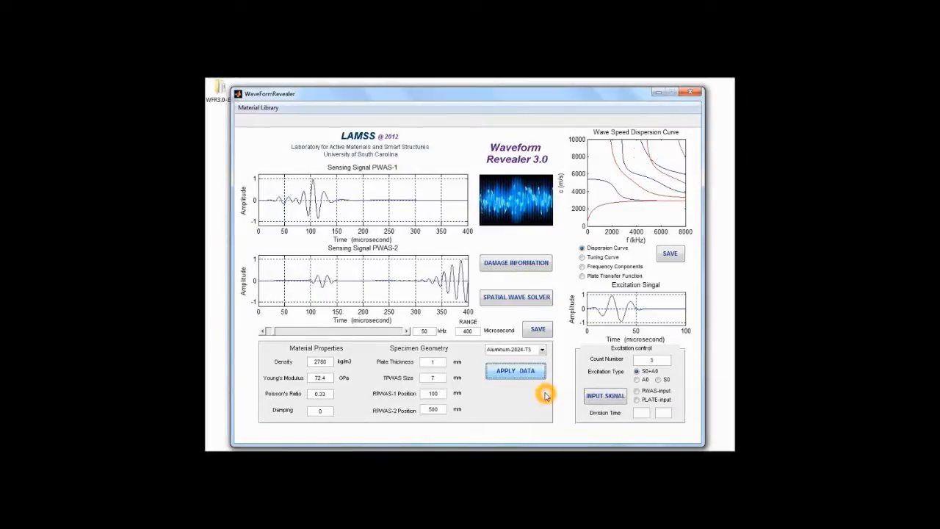
Step: Set the sensing signals' time range to 500 microseconds
double_click(470, 329)
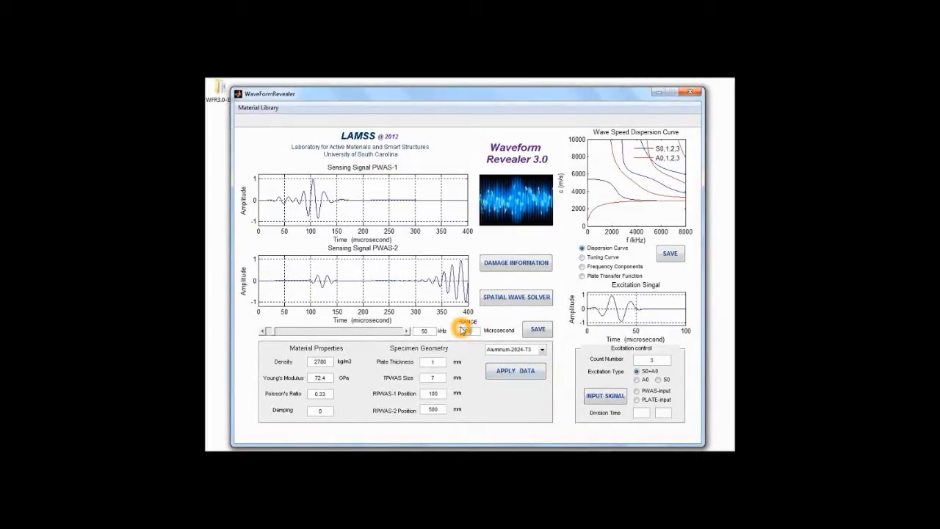
type("500")
key("Return")
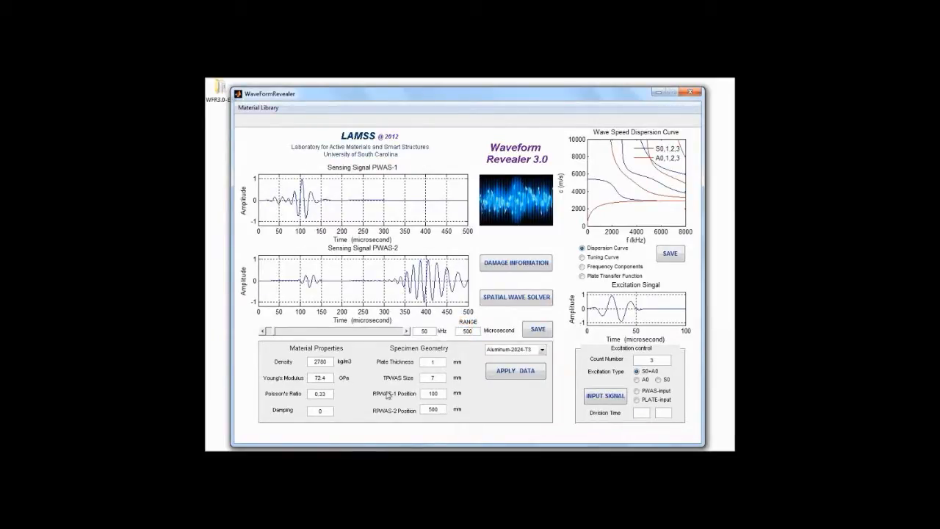
Step: Raise the excitation frequency in small increments to 70 kHz, watching how both sensing signals change
double_click(431, 331)
left_click_drag(429, 334, 422, 331)
left_click(645, 358)
left_click(407, 332)
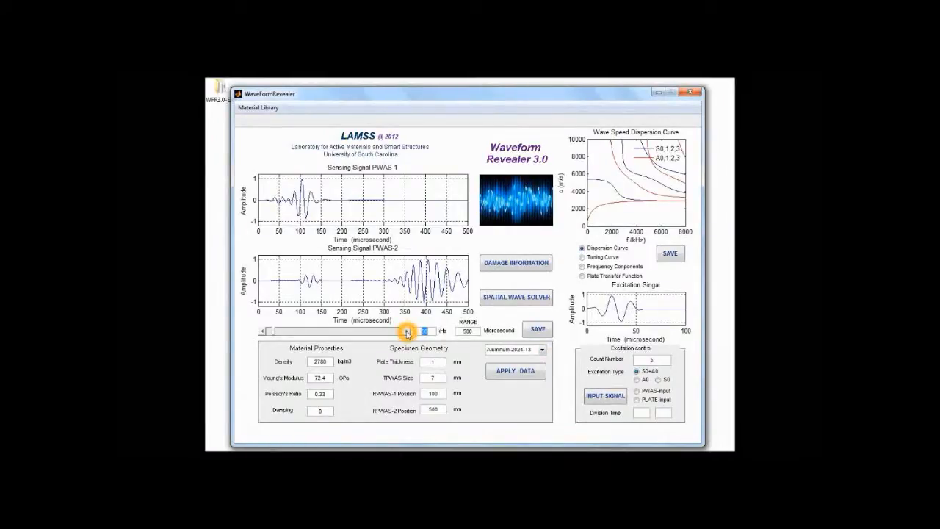
left_click(423, 331)
type("1")
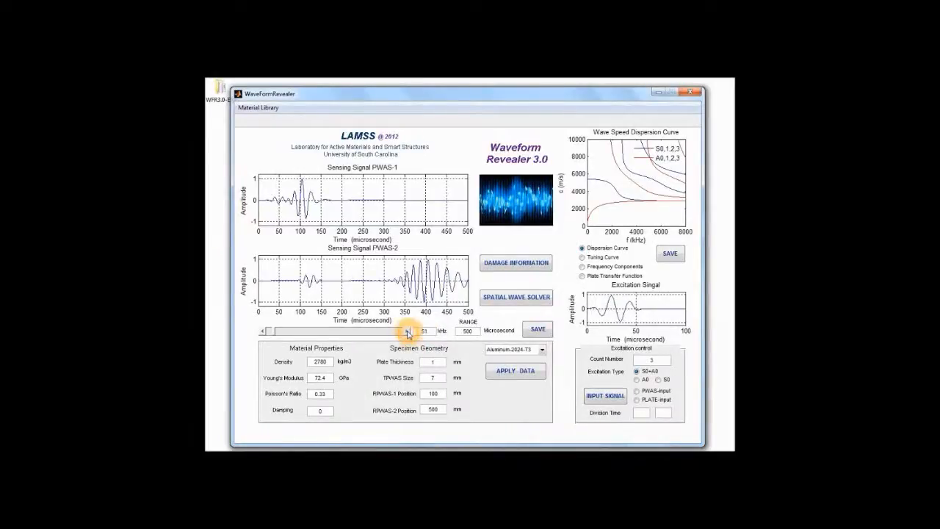
left_click(407, 333)
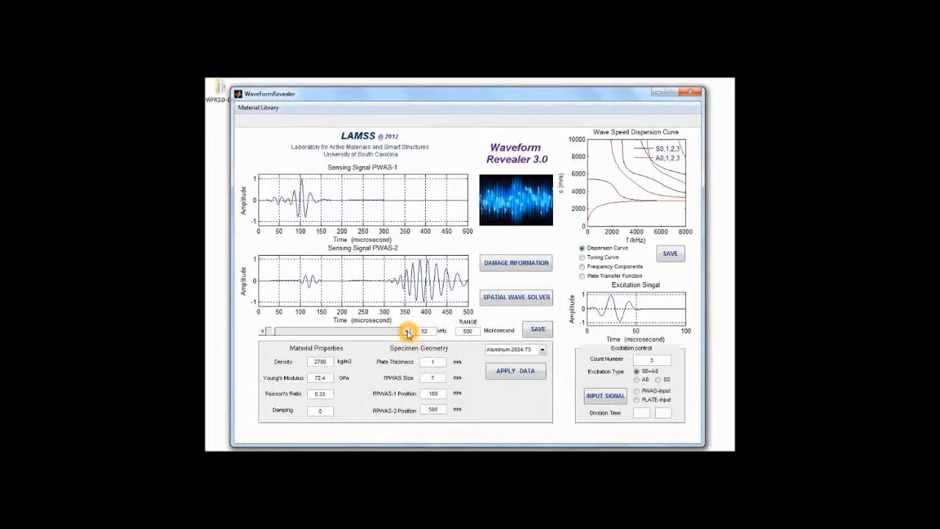
left_click(408, 332)
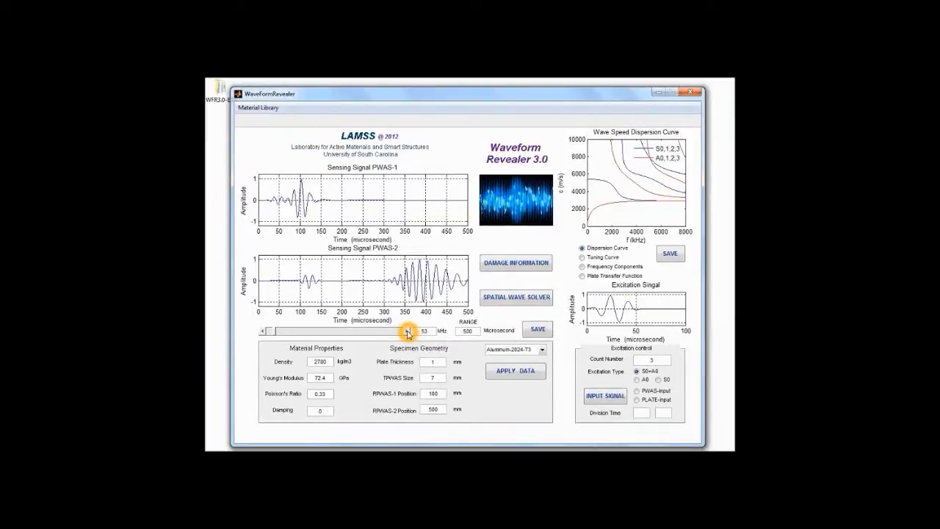
left_click(408, 332)
left_click(407, 333)
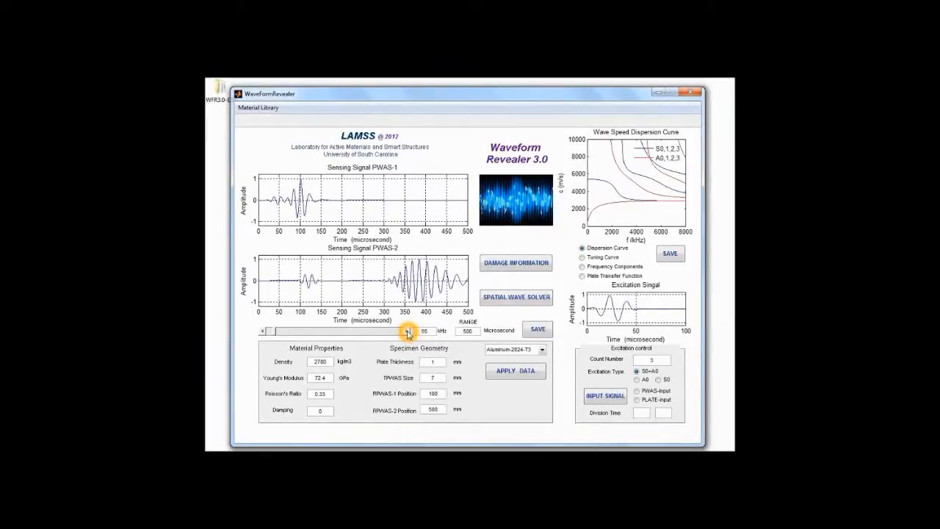
left_click(407, 333)
left_click(408, 333)
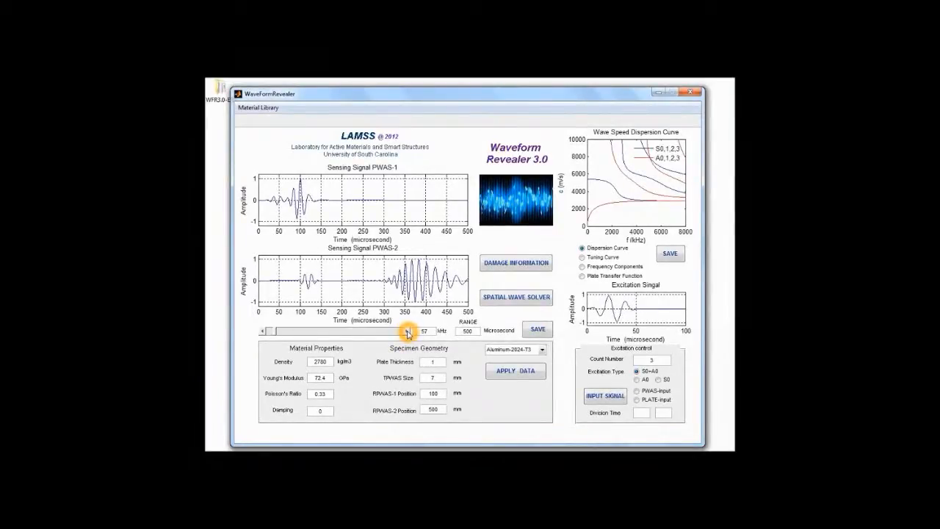
left_click(407, 333)
left_click(408, 333)
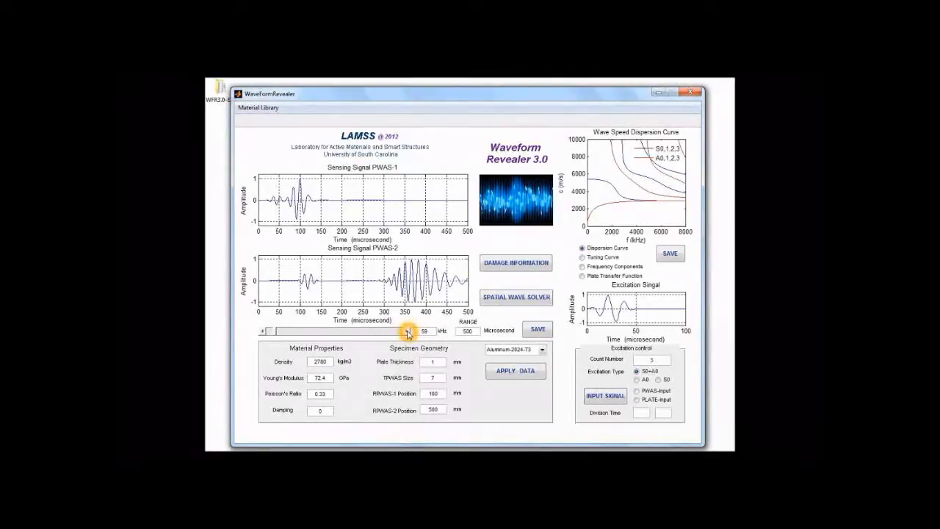
left_click(407, 333)
left_click(408, 332)
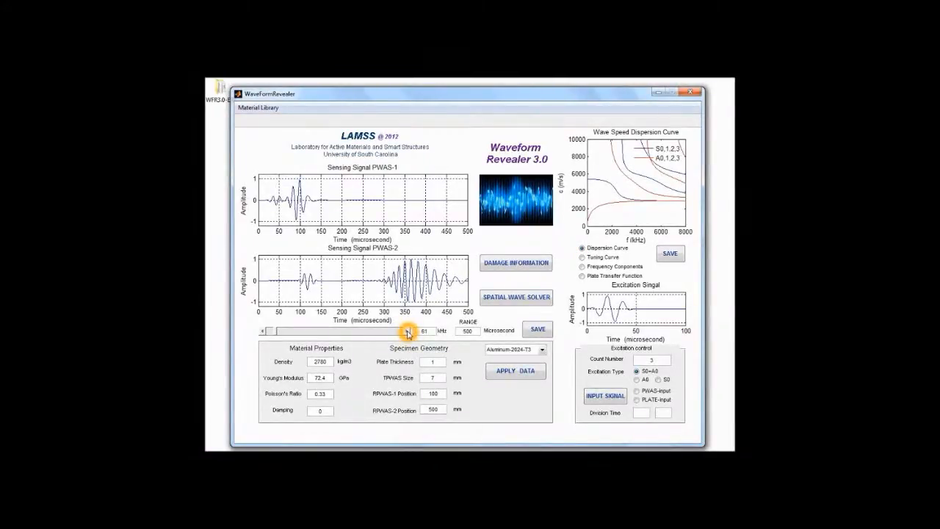
left_click(408, 332)
left_click(407, 332)
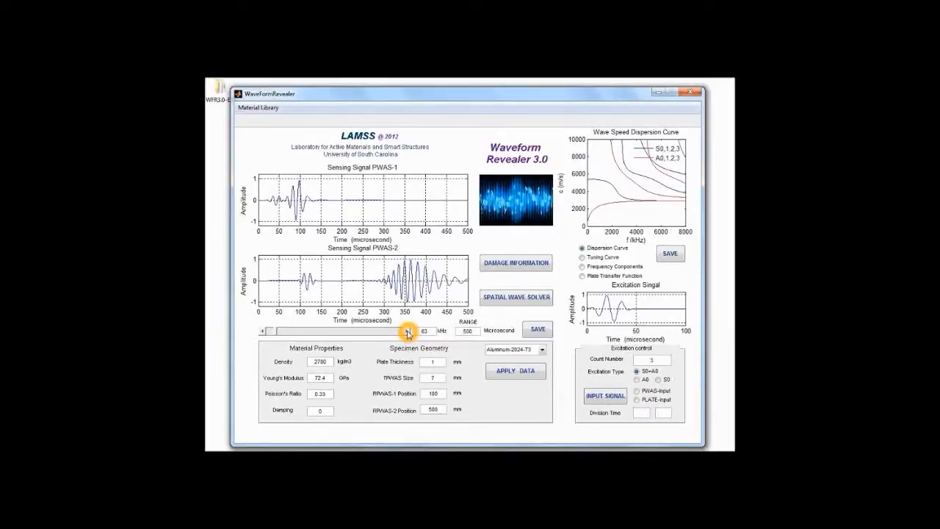
left_click(408, 332)
left_click(407, 332)
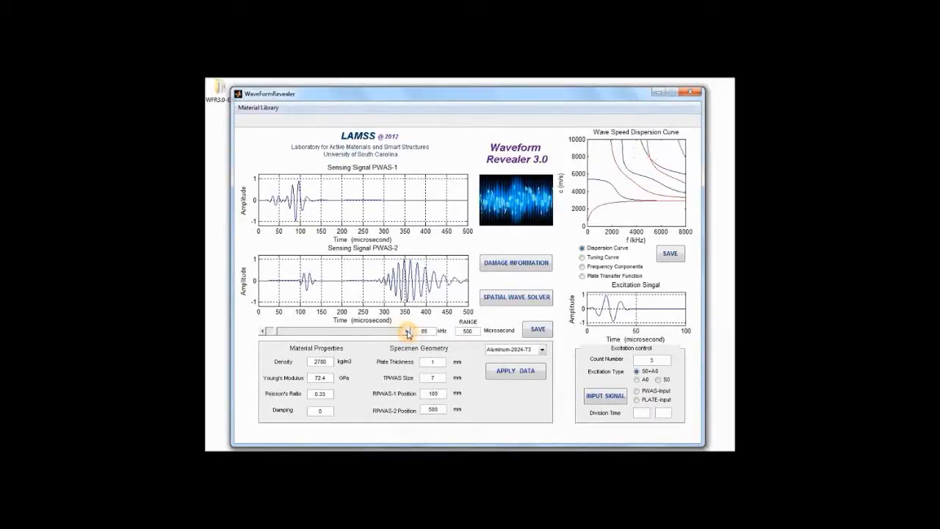
left_click(408, 333)
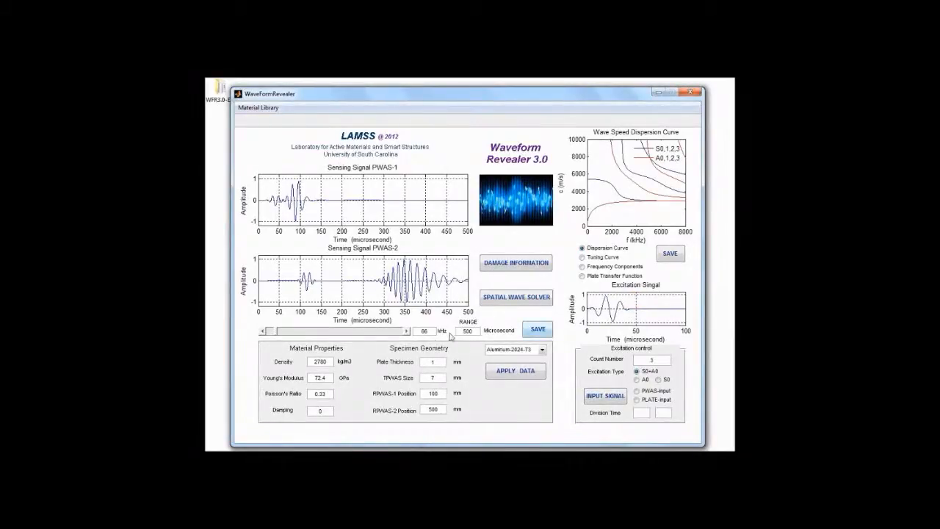
left_click(408, 332)
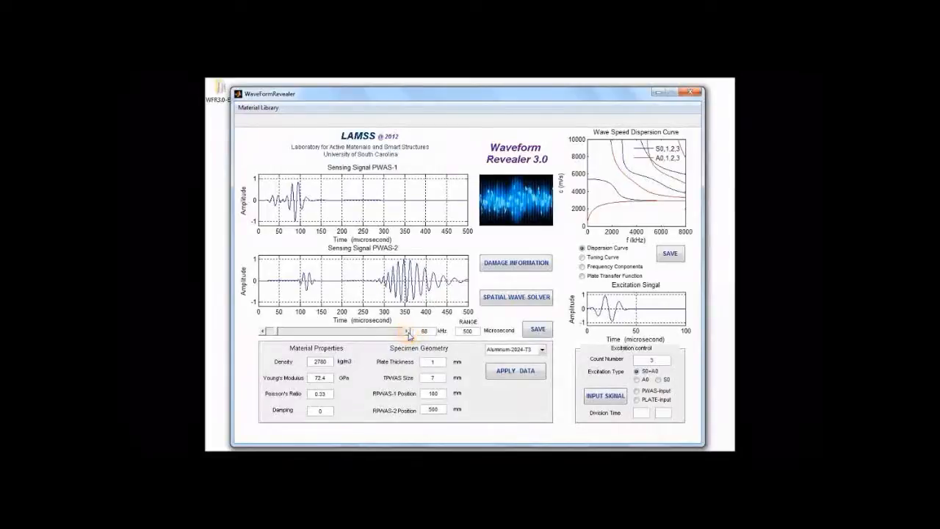
left_click(409, 333)
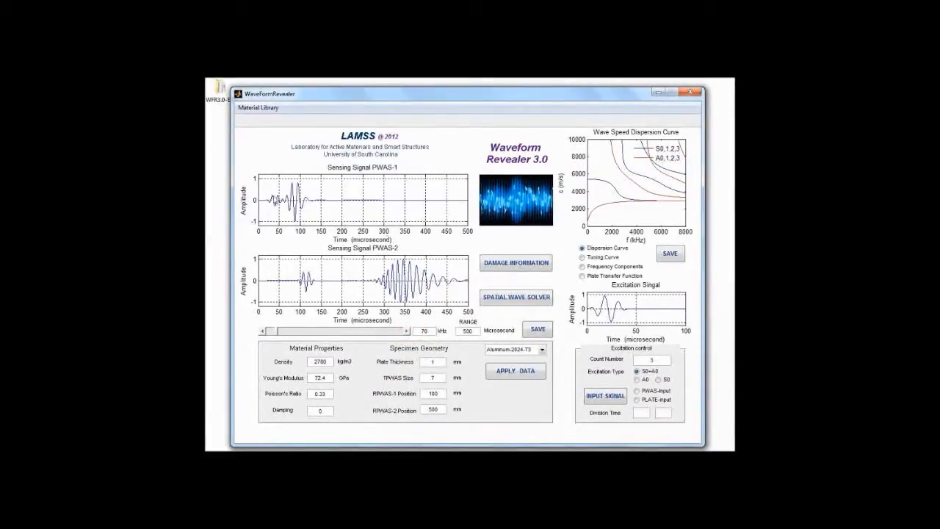
Step: Raise the excitation frequency in 1 kHz increments to 80 kHz, watching how both sensing signals change
left_click(409, 332)
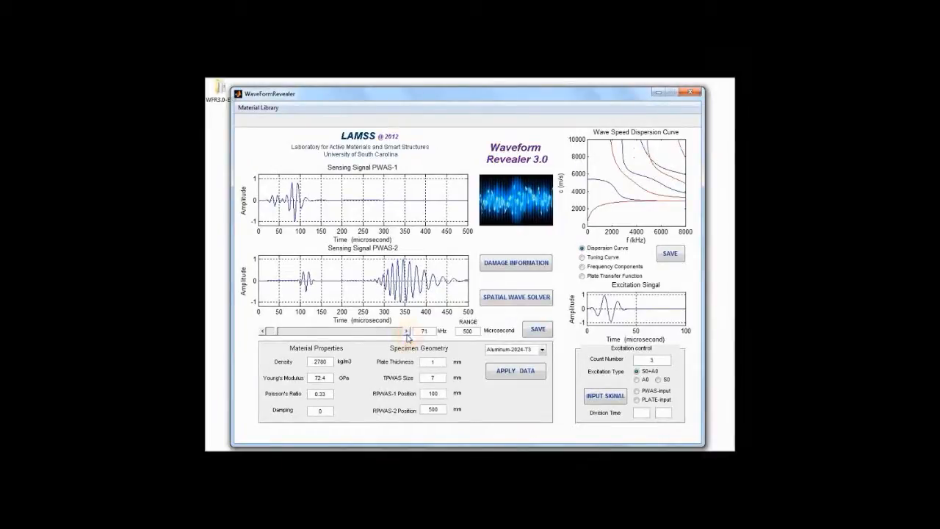
left_click(408, 332)
left_click(408, 332)
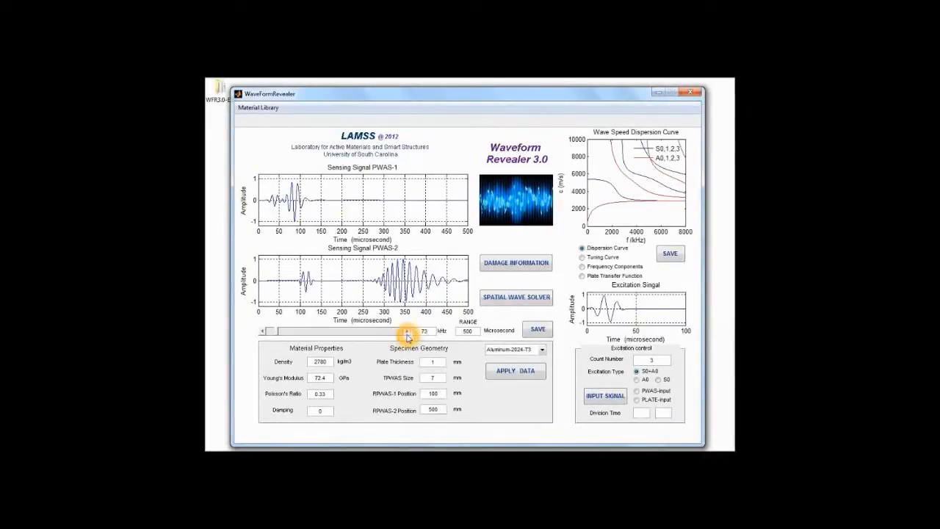
left_click(408, 332)
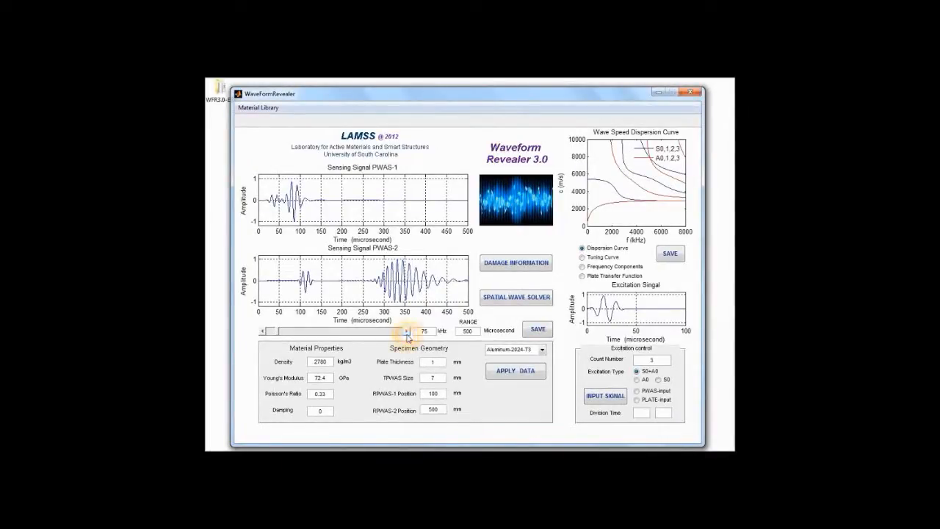
left_click(409, 332)
left_click(408, 332)
left_click(408, 332)
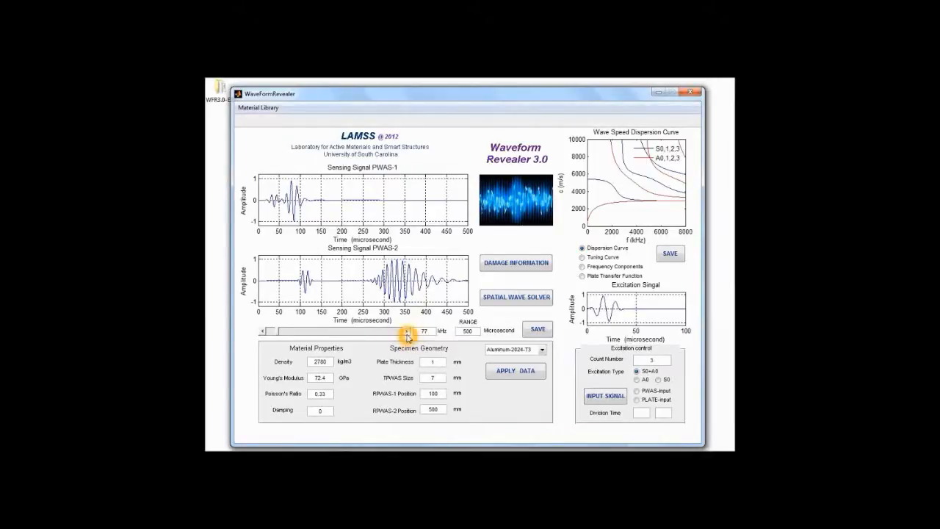
left_click(408, 332)
left_click(408, 332)
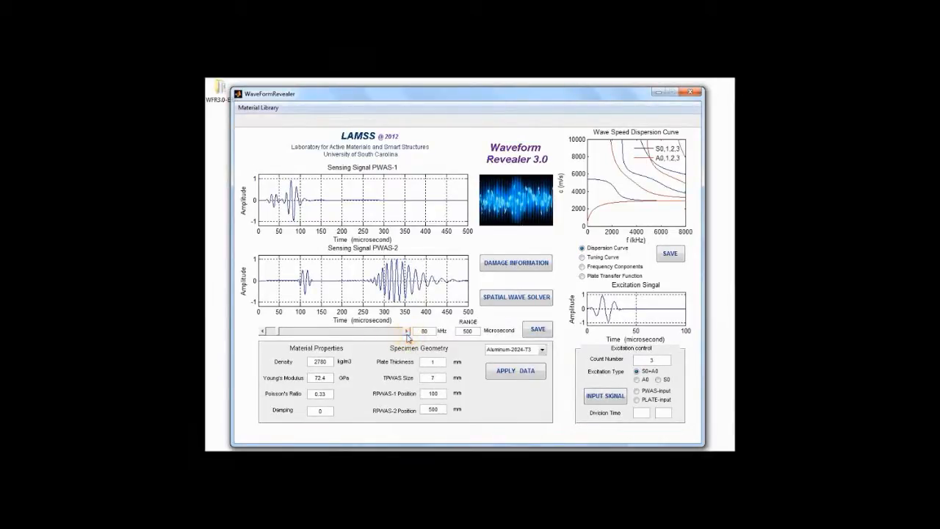
Step: Display the tuning curve and raise the excitation frequency in small increments to 90 kHz
left_click(582, 258)
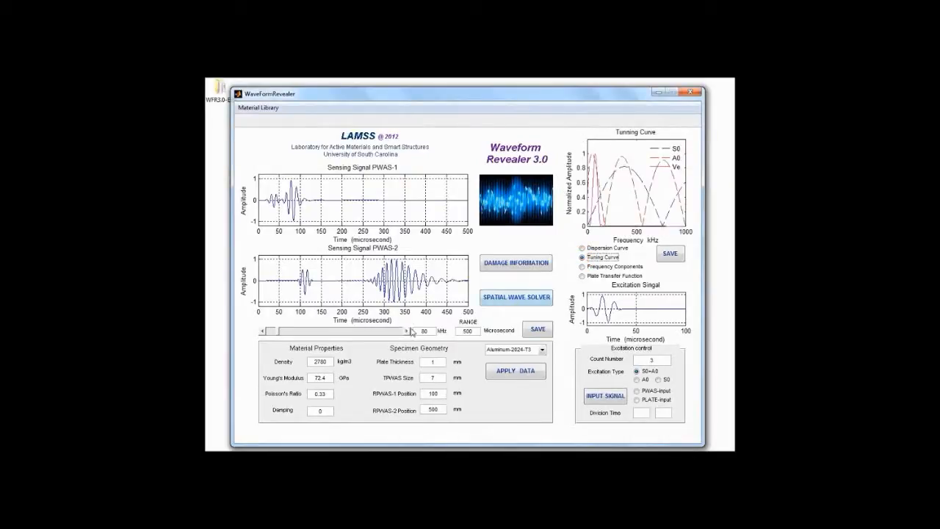
left_click(409, 331)
left_click(409, 331)
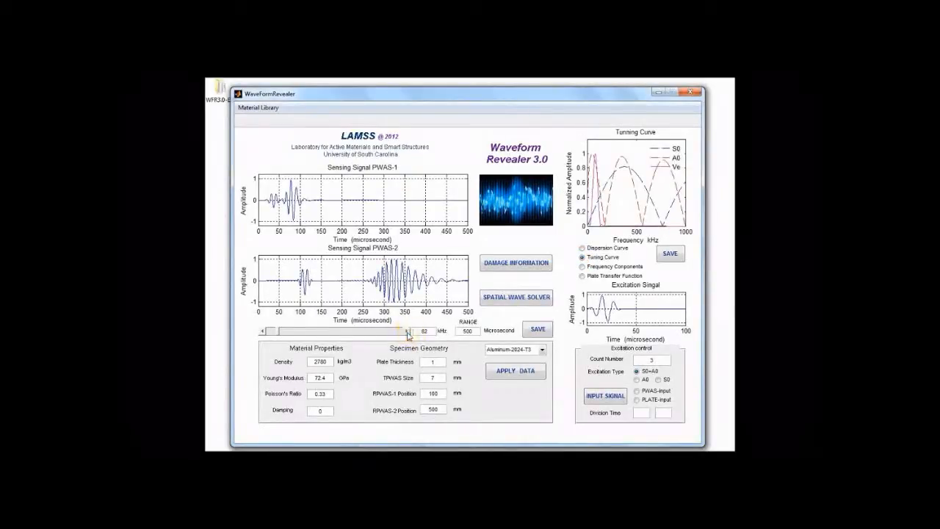
left_click(409, 332)
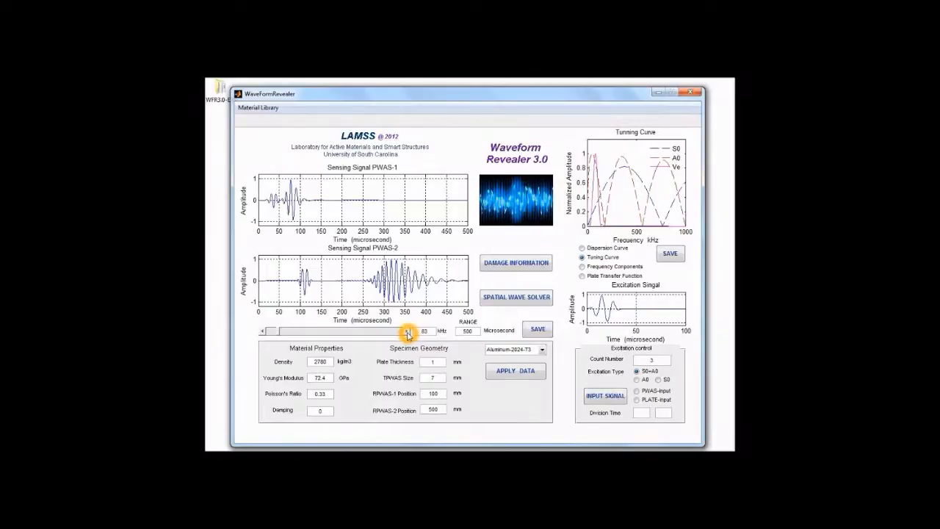
left_click(409, 332)
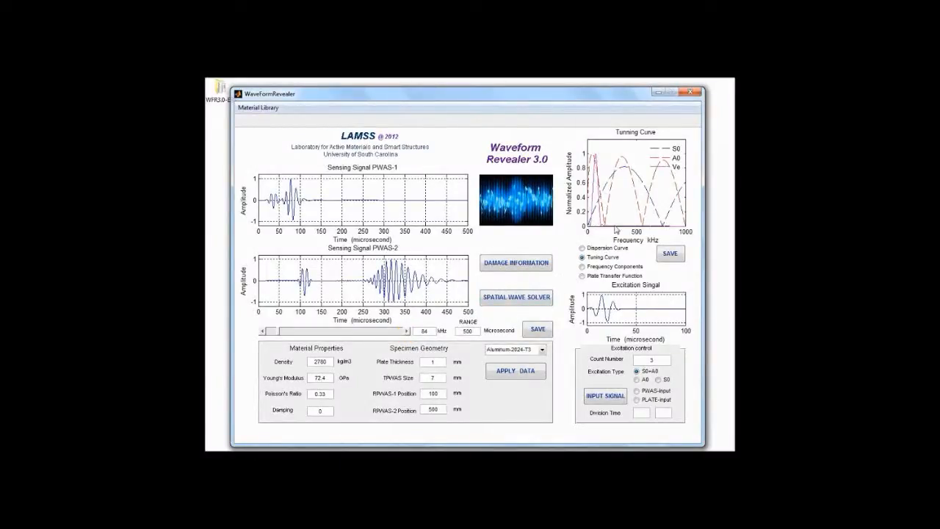
left_click(408, 332)
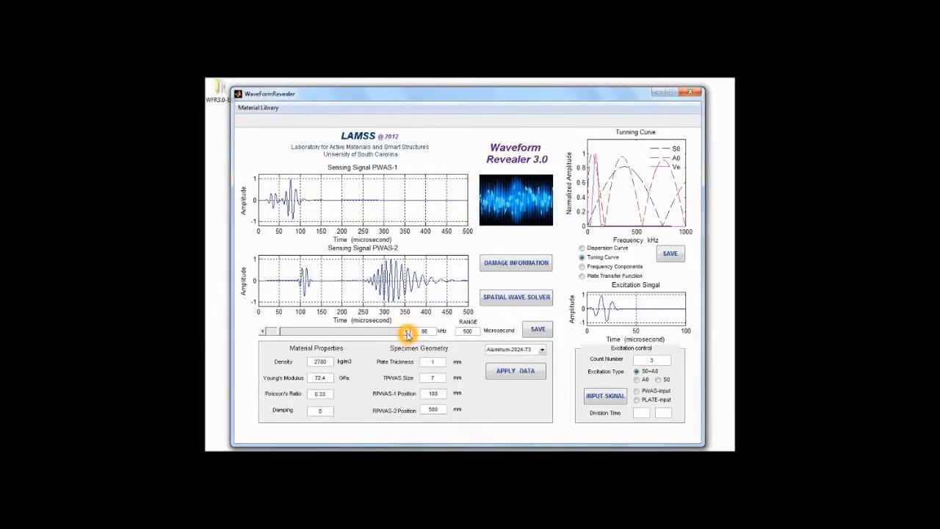
left_click(408, 332)
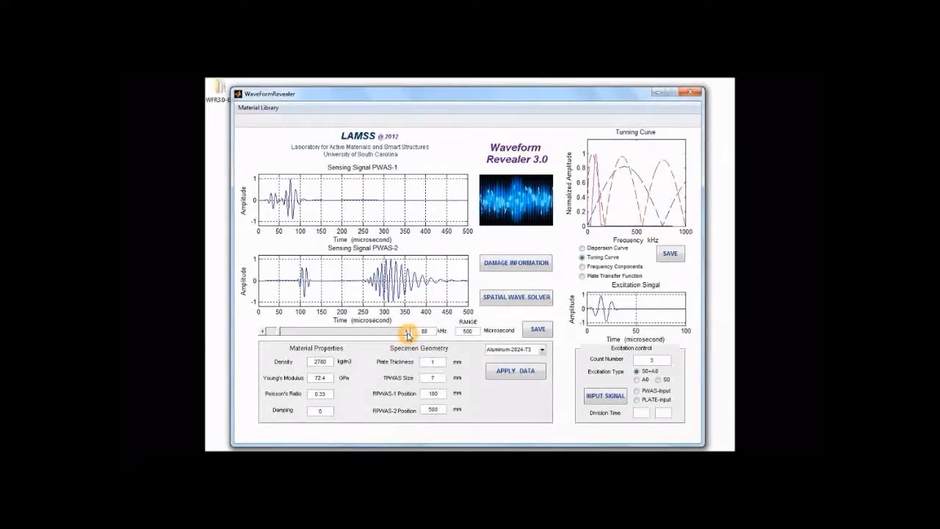
left_click(407, 332)
left_click(407, 331)
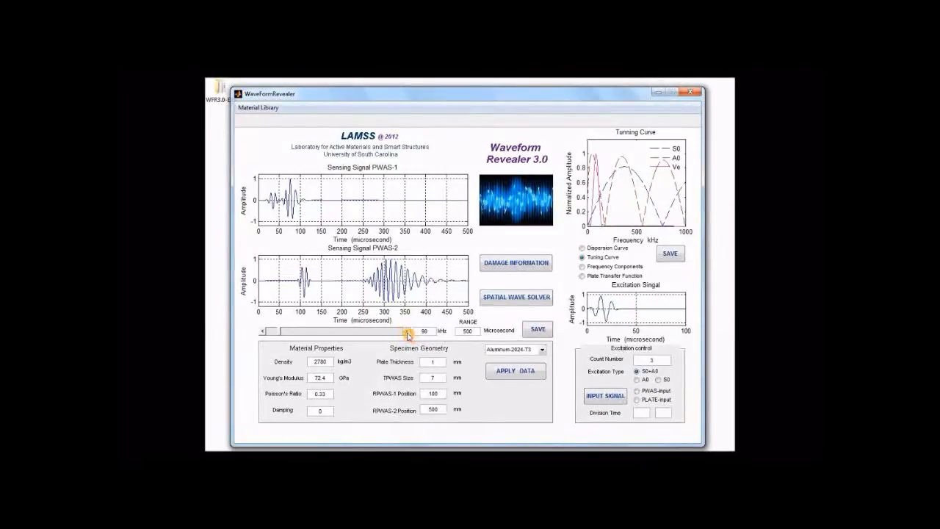
Step: Display the frequency components and raise the excitation frequency in small increments to 100 kHz
left_click(582, 267)
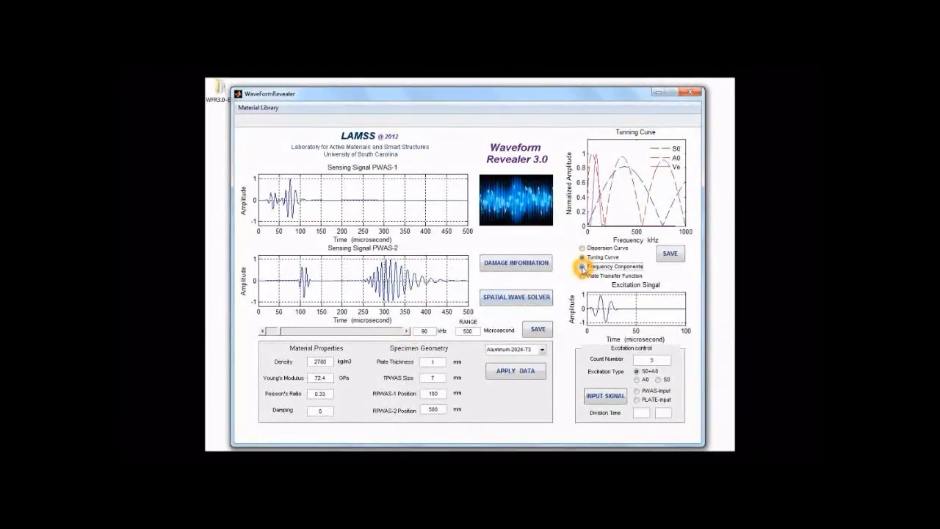
left_click(408, 332)
left_click(407, 331)
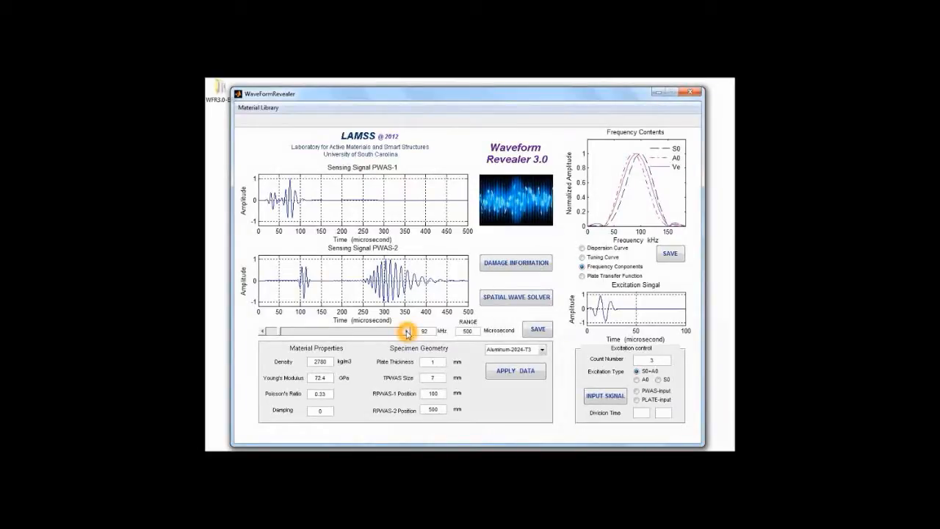
left_click(407, 332)
left_click(407, 331)
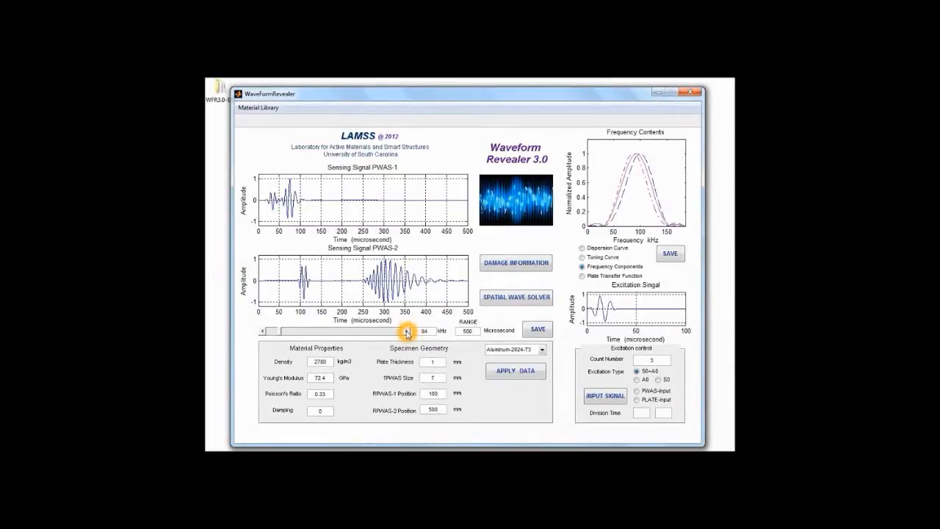
left_click(407, 332)
left_click(408, 332)
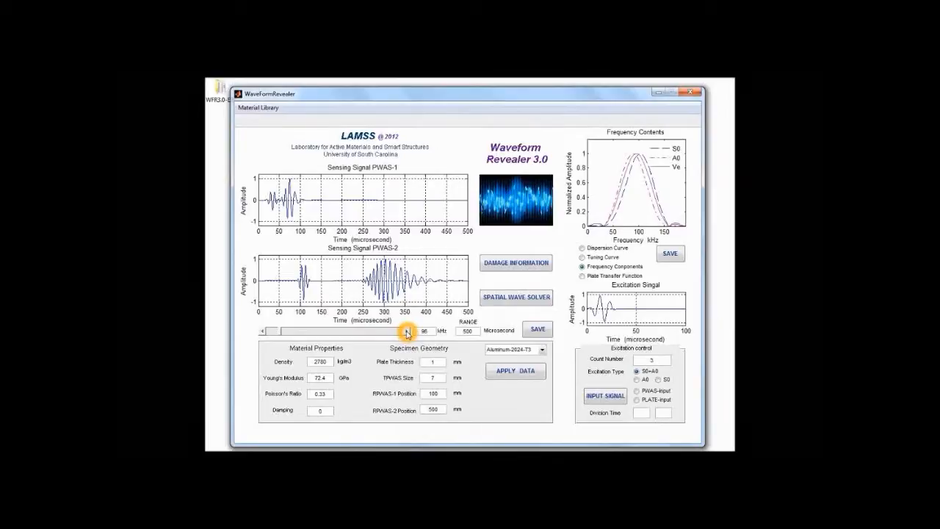
left_click(408, 332)
left_click(407, 332)
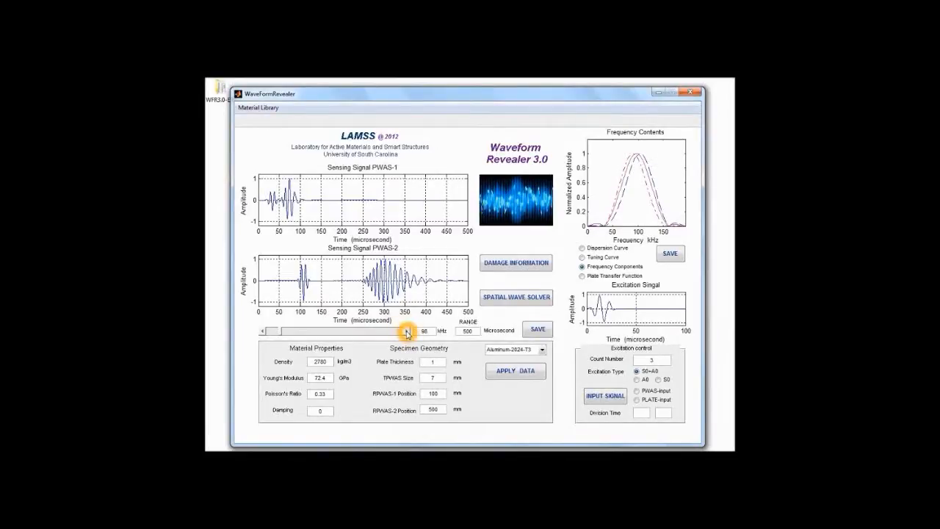
left_click(408, 332)
left_click(407, 331)
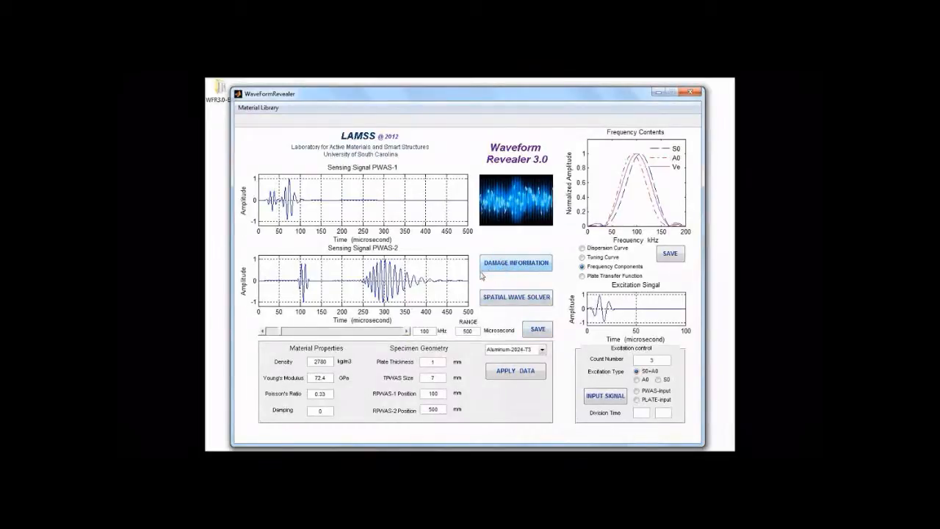
left_click(382, 296)
left_click(431, 332)
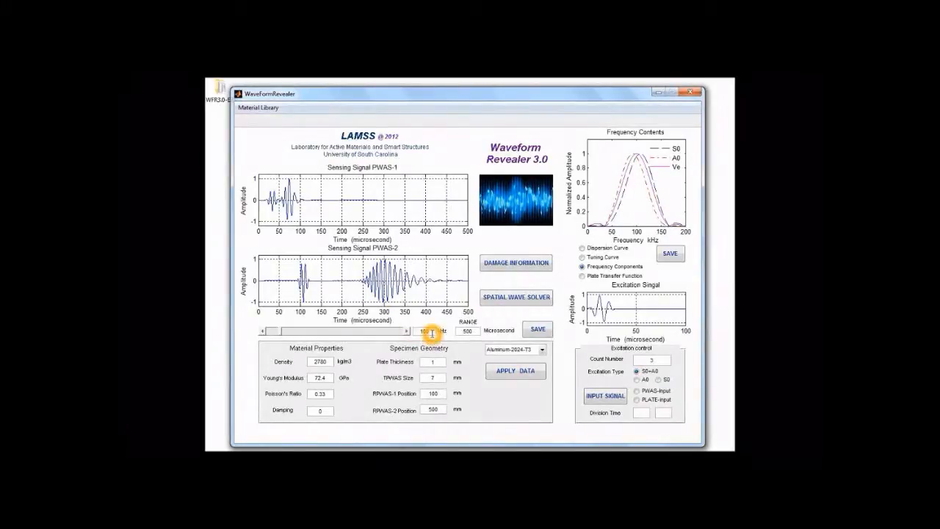
left_click(406, 334)
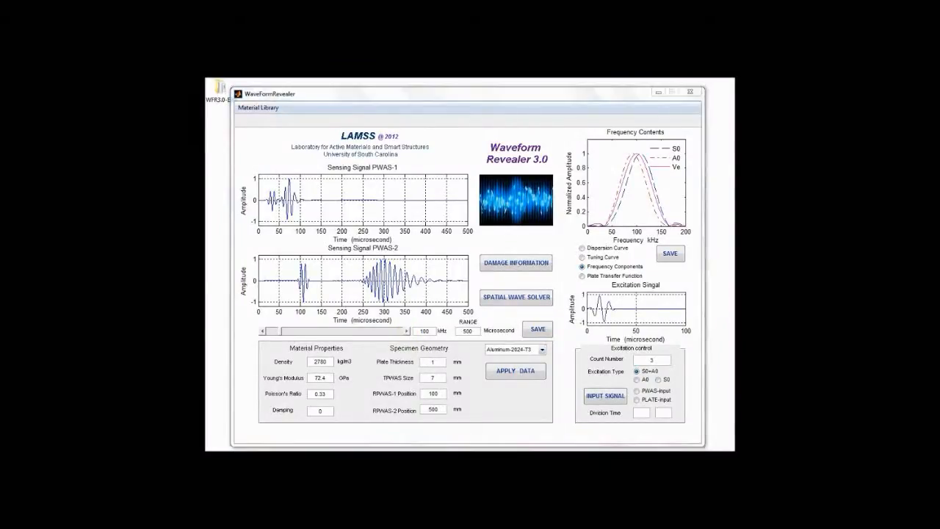
left_click(555, 294)
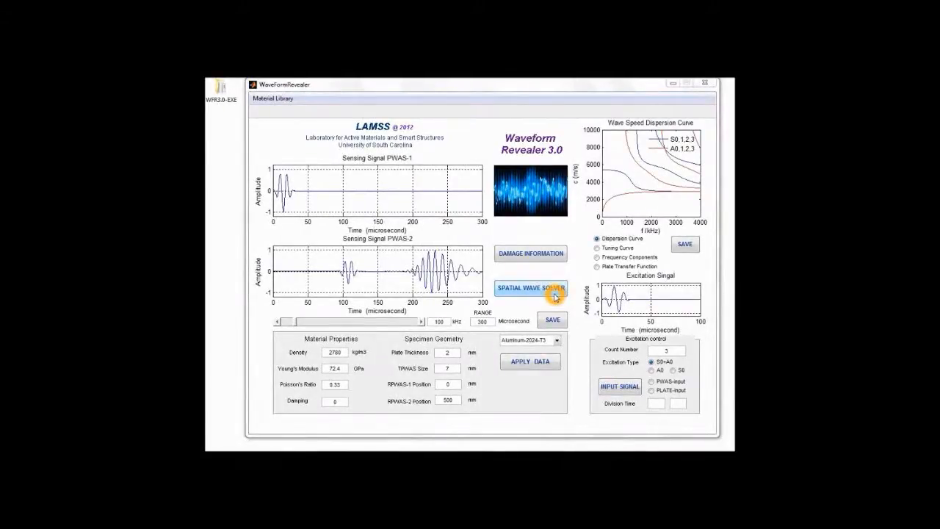
left_click(663, 346)
type("3")
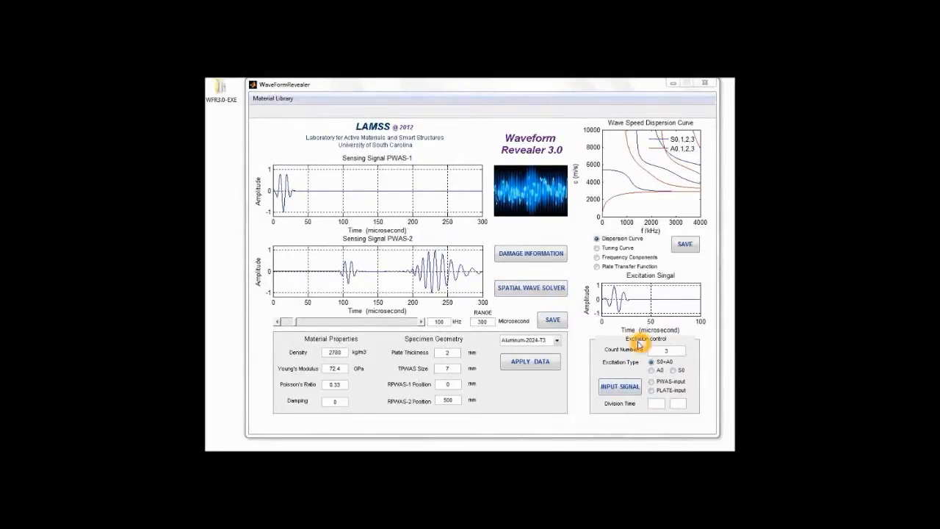
left_click(668, 351)
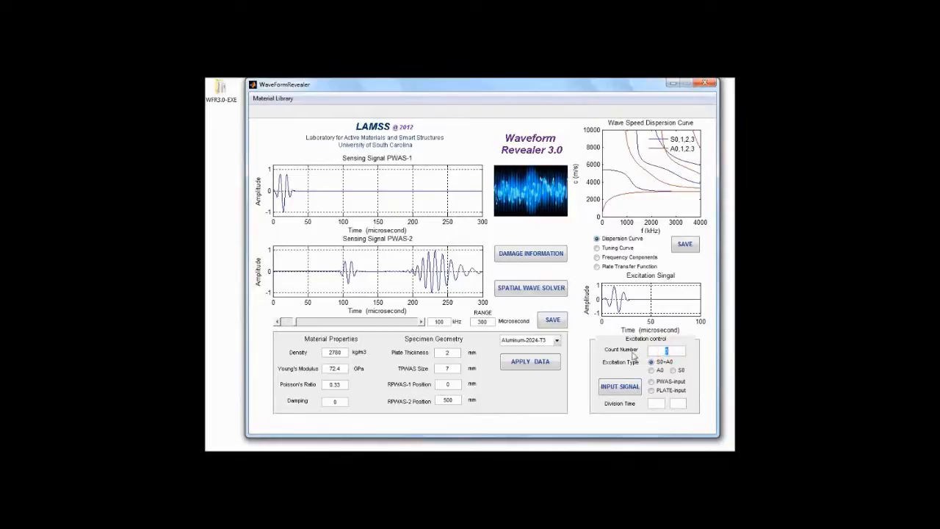
left_click(620, 350)
left_click(439, 322)
left_click(652, 363)
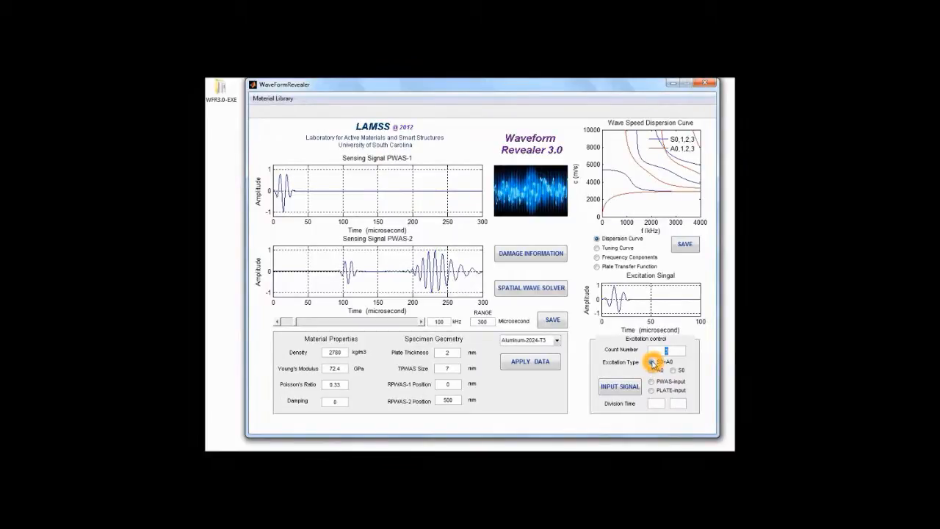
left_click(659, 362)
left_click(671, 362)
Step: Set the excitation type to A0 only, apply the data and examine the PWAS-2 sensing signal
left_click(653, 371)
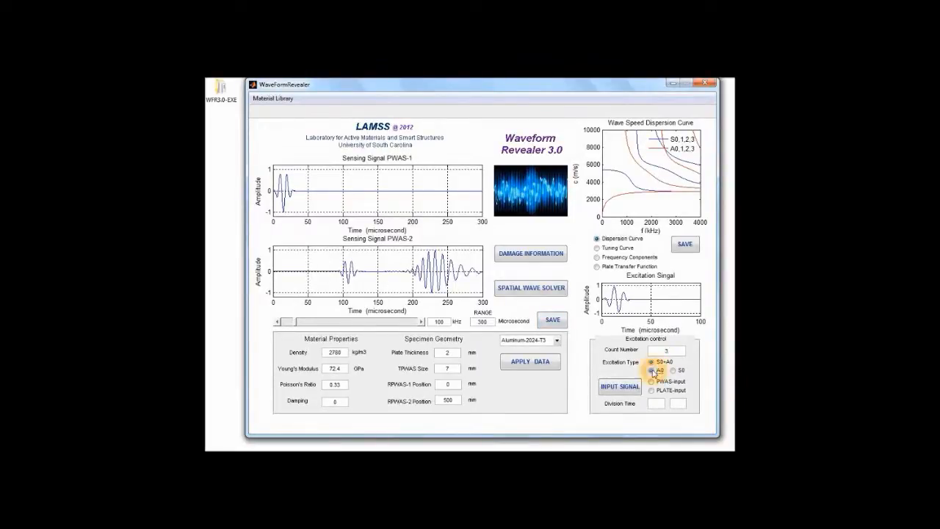
left_click(517, 364)
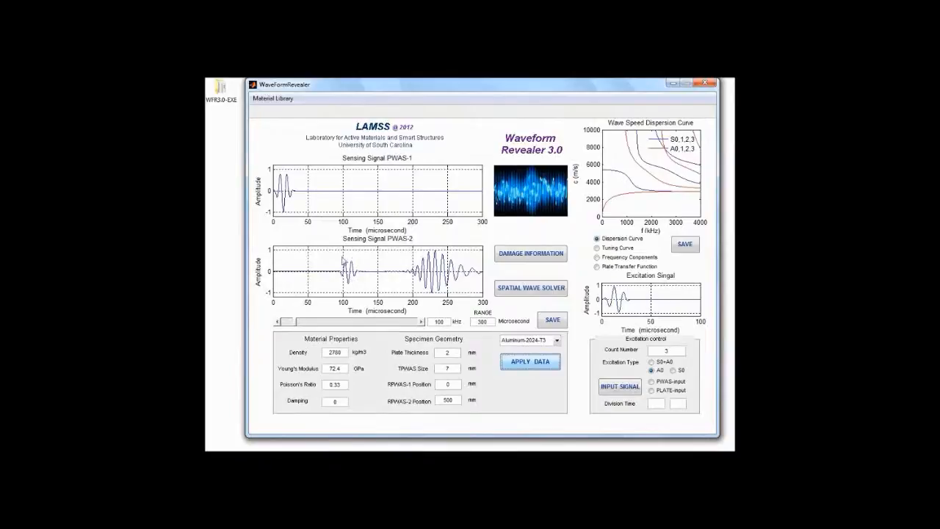
left_click(336, 272)
left_click(369, 283)
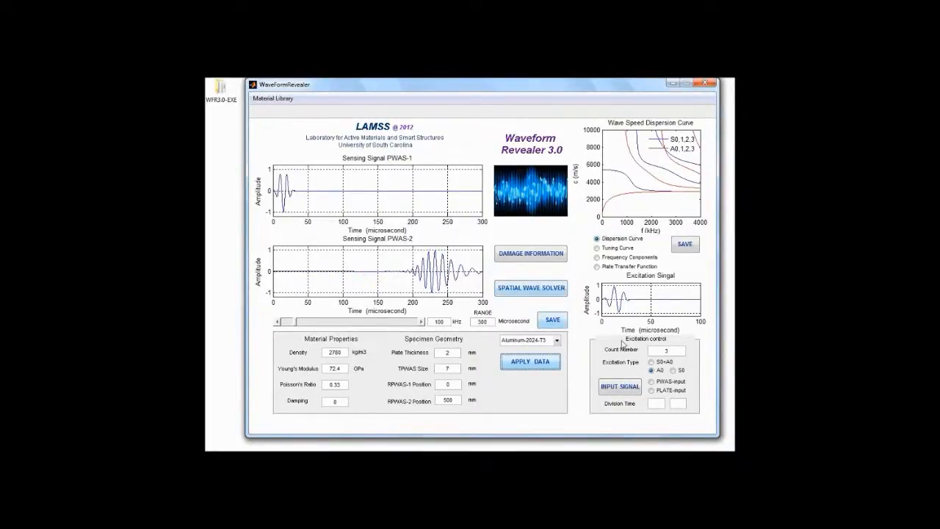
Step: Change the excitation type to S0 only, apply the data and examine the PWAS-2 sensing signal
left_click(671, 370)
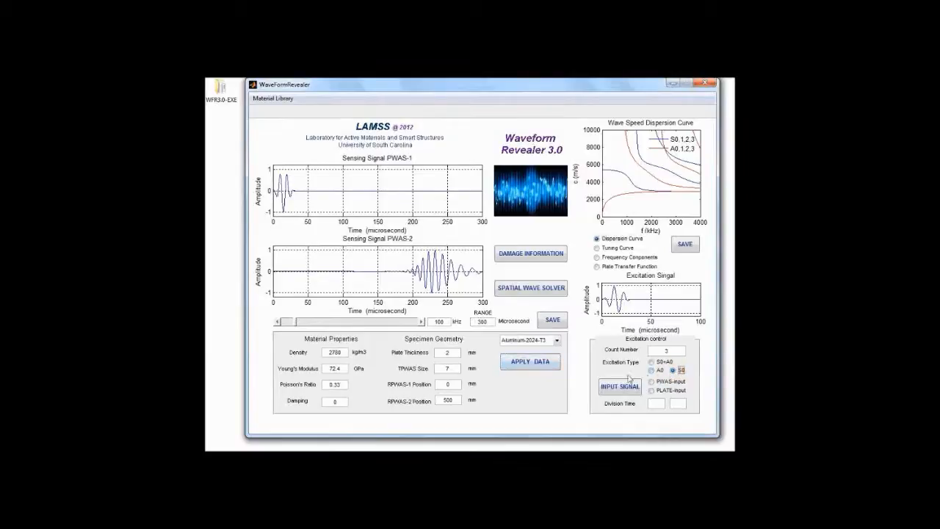
left_click(535, 361)
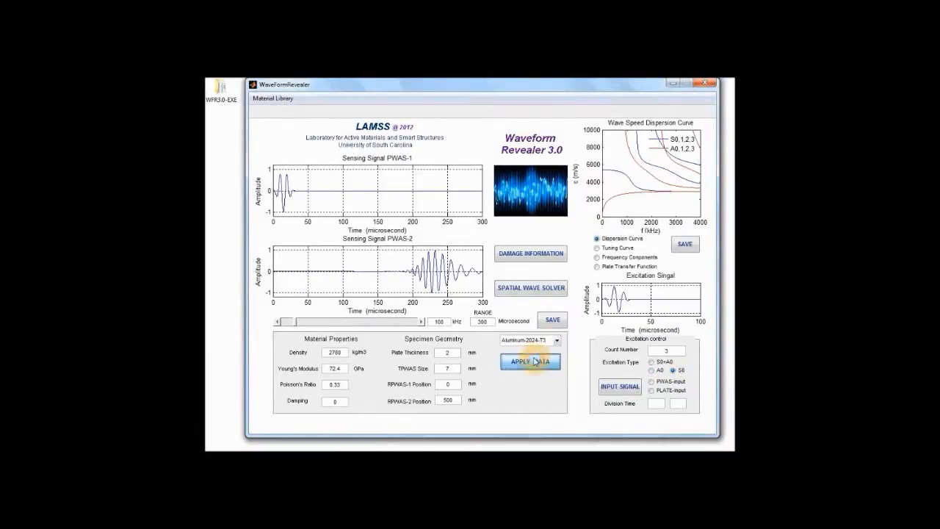
left_click(457, 302)
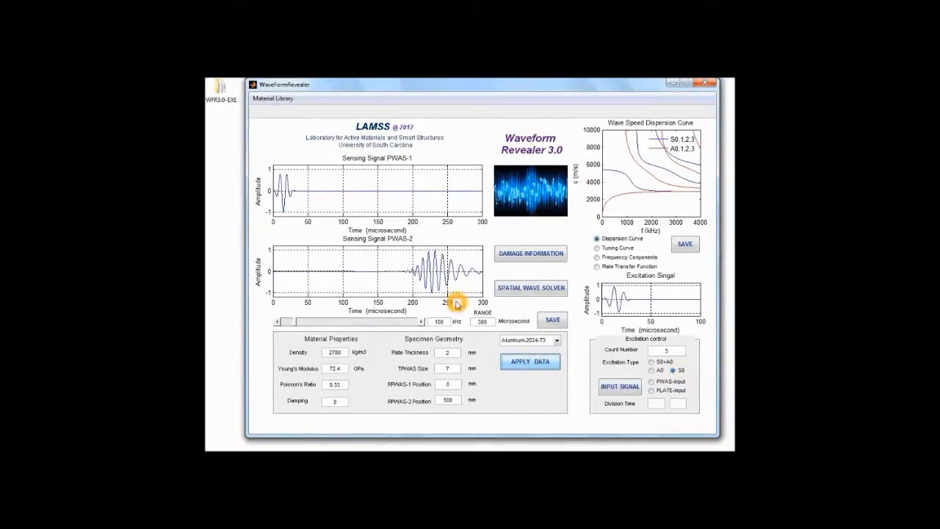
left_click(342, 271)
left_click(362, 269)
left_click(426, 287)
Step: Switch the excitation type back to S0+A0 and apply the data to update the sensing signals
left_click(607, 365)
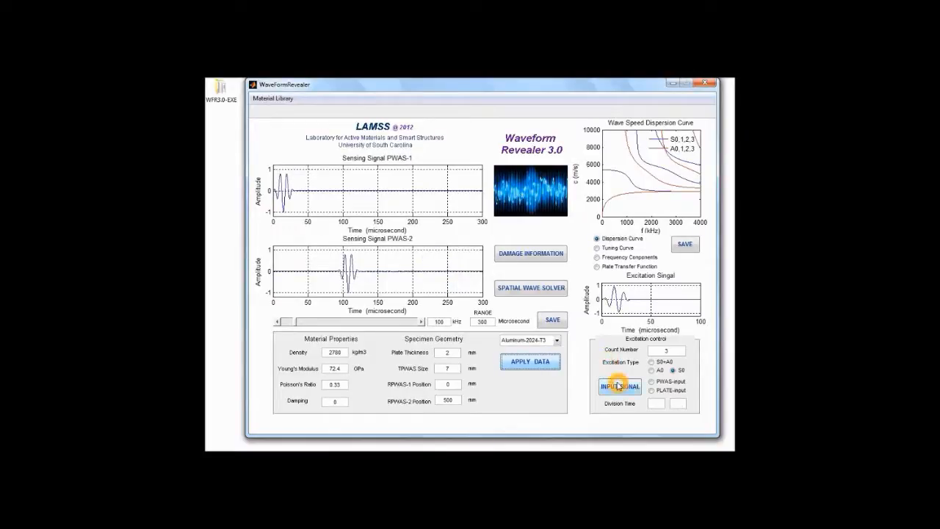
left_click(650, 363)
left_click(506, 360)
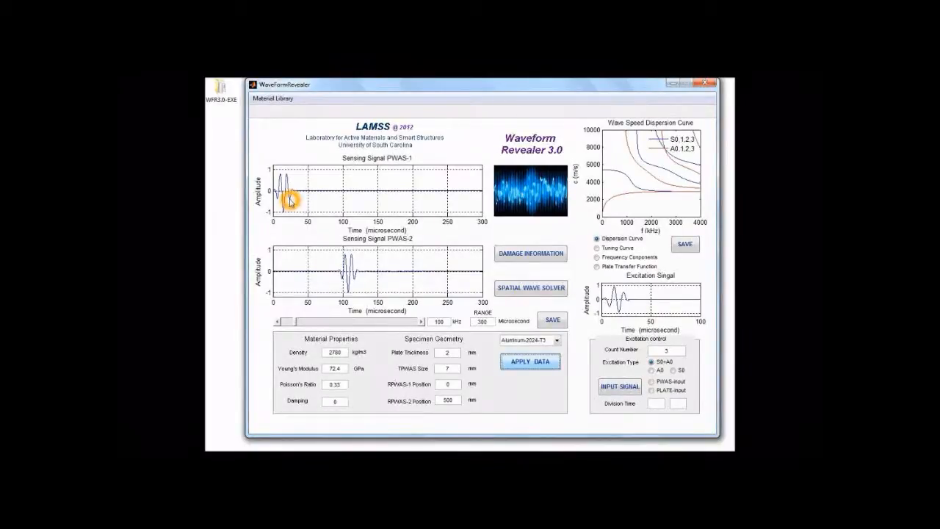
left_click(650, 361)
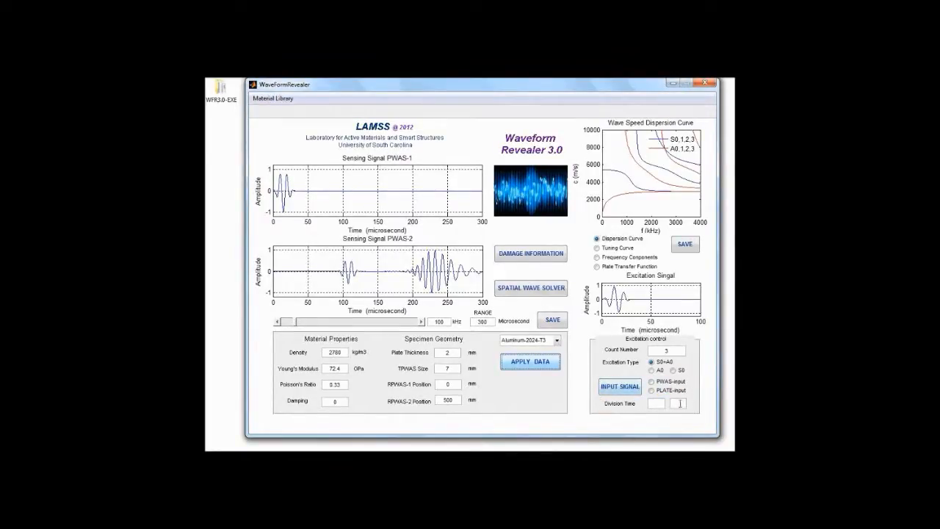
left_click(621, 389)
left_click(629, 388)
left_click(335, 201)
Step: Set the plate thickness to 1 mm and the excitation frequency to 150 kHz
left_click(442, 352)
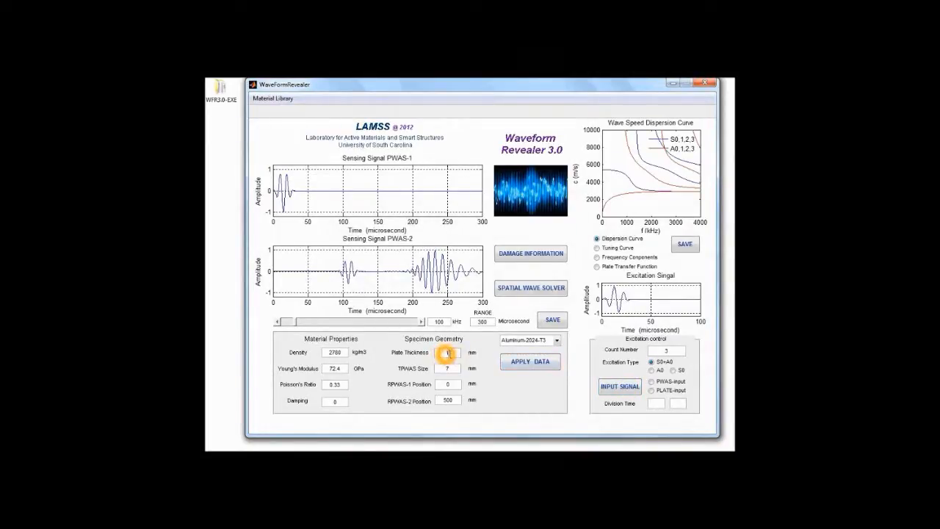
left_click_drag(447, 322, 433, 321)
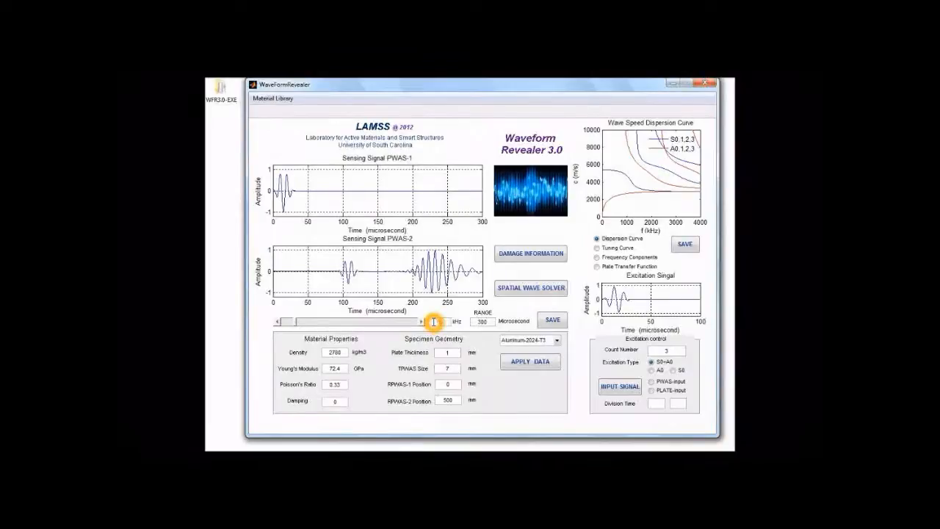
left_click(455, 373)
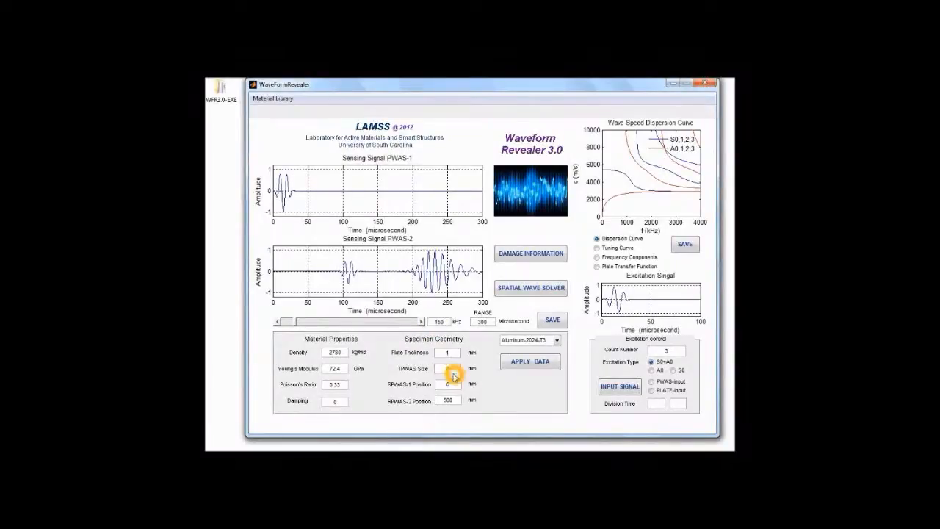
left_click(447, 354)
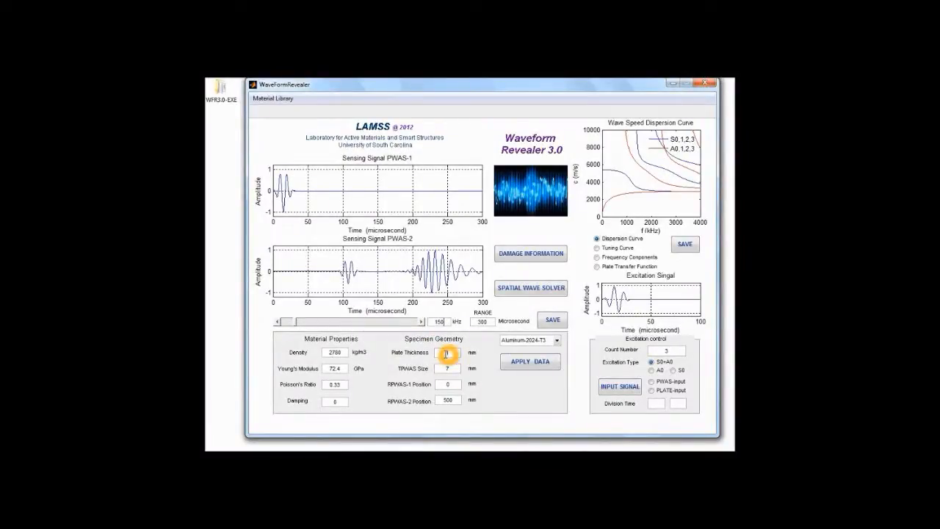
Step: Set the RPWAS-2 position to 100 mm, apply the data and examine the PWAS-2 sensing signal
left_click_drag(450, 400, 440, 400)
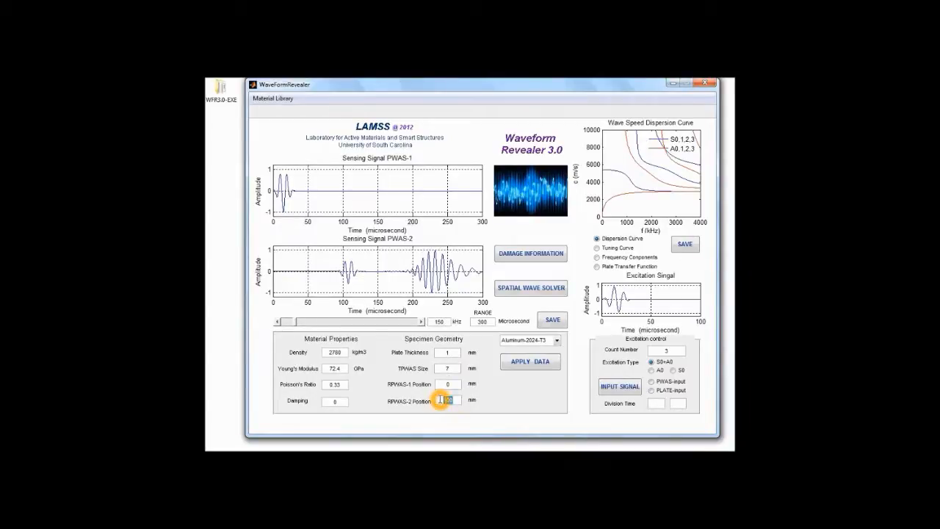
type("100")
left_click(521, 363)
left_click(522, 366)
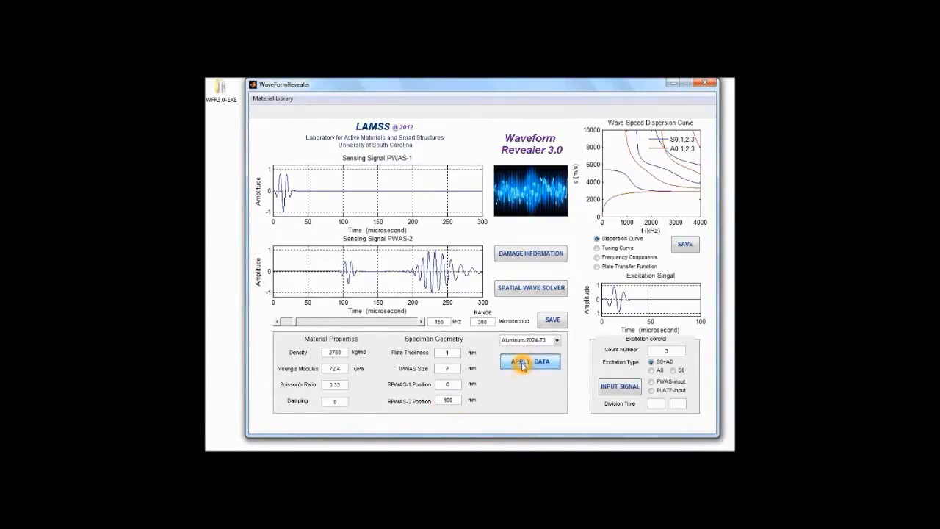
left_click(523, 365)
left_click(519, 403)
left_click(328, 278)
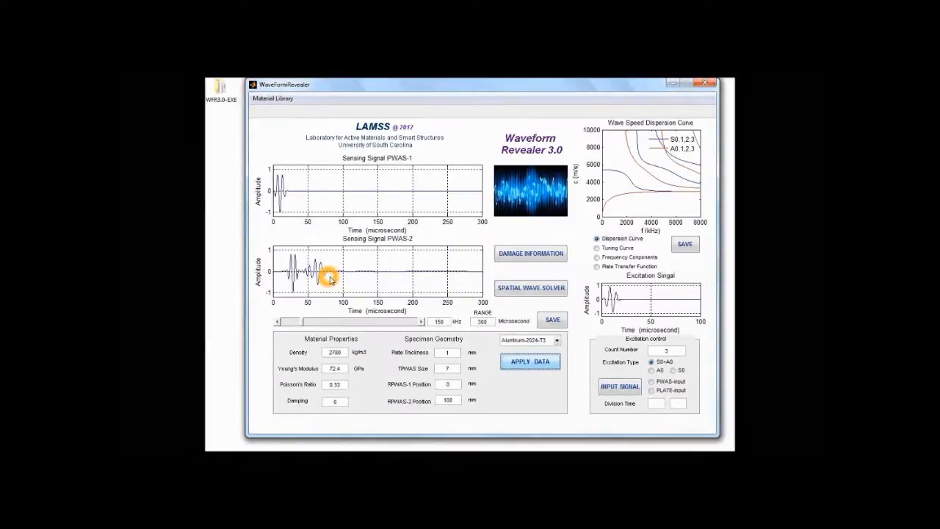
left_click(329, 272)
left_click(608, 386)
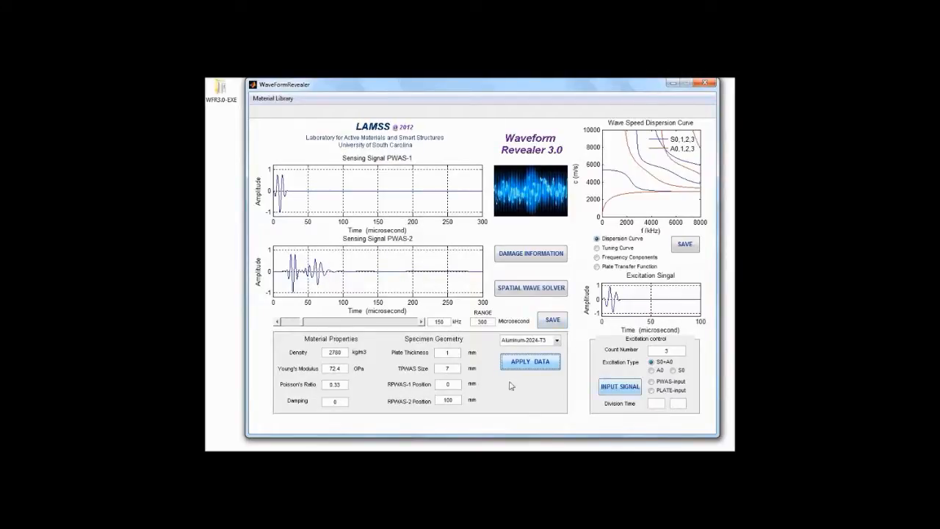
left_click(480, 392)
left_click(587, 390)
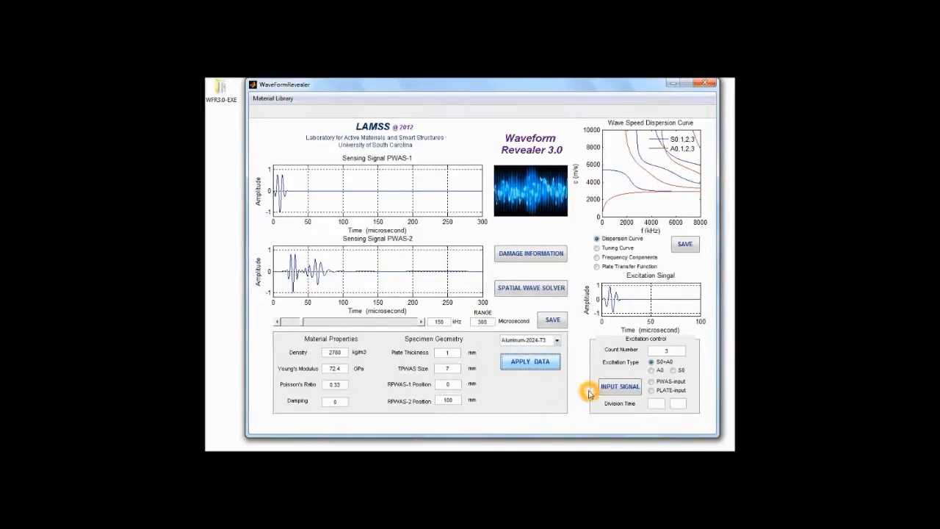
left_click(448, 400)
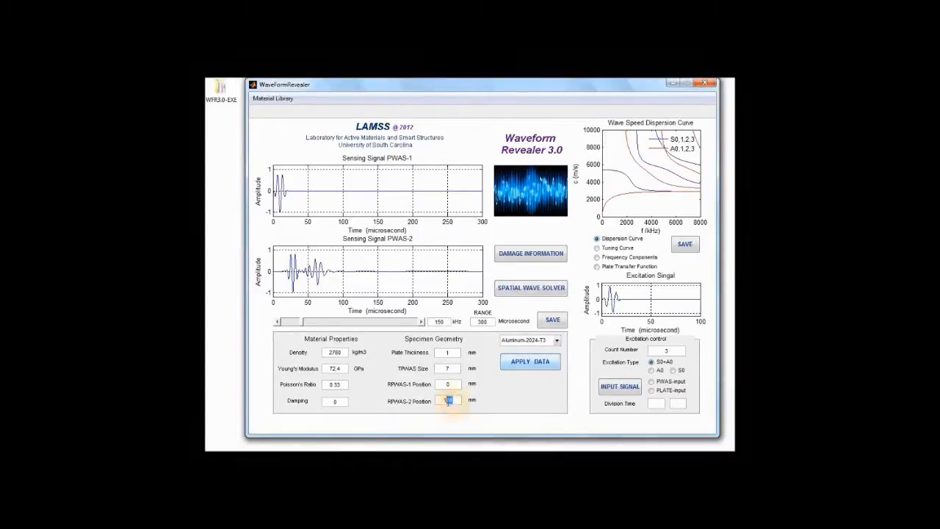
left_click_drag(448, 401, 411, 404)
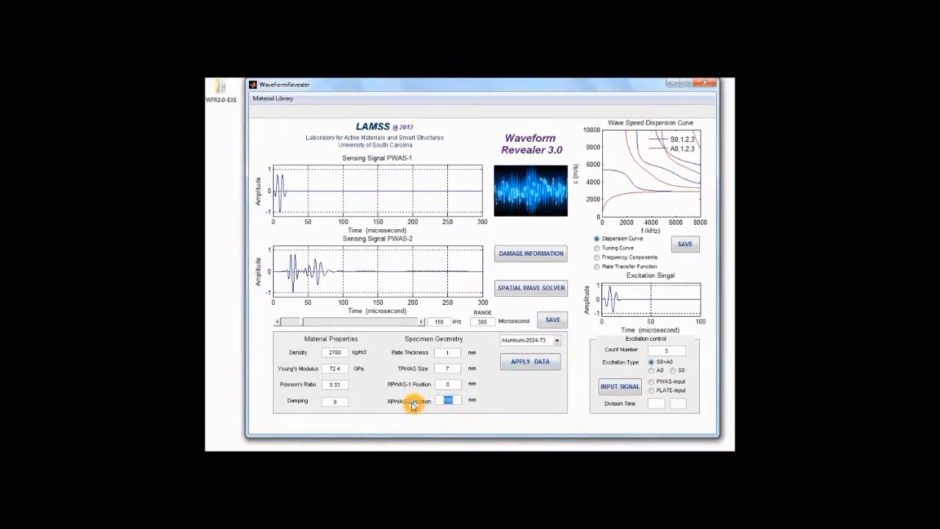
double_click(449, 401)
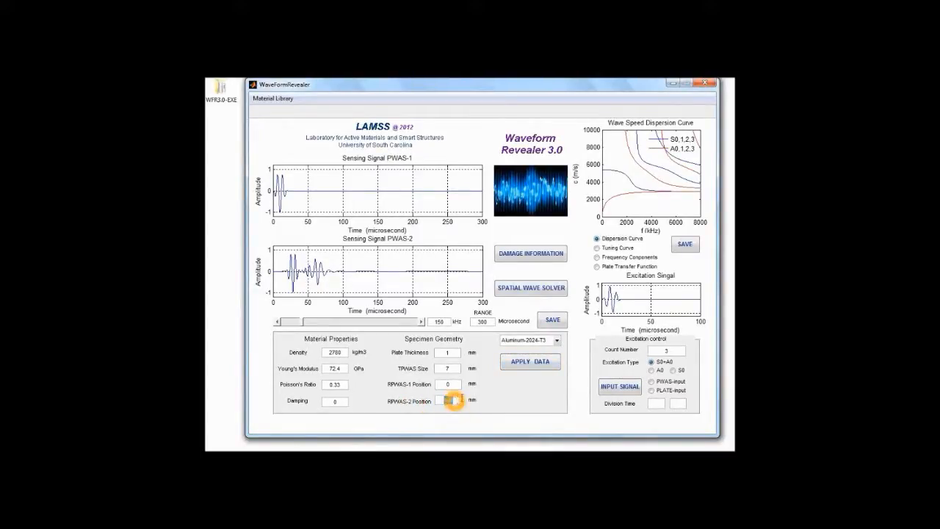
left_click_drag(462, 399, 446, 401)
double_click(455, 401)
left_click(490, 402)
left_click(470, 401)
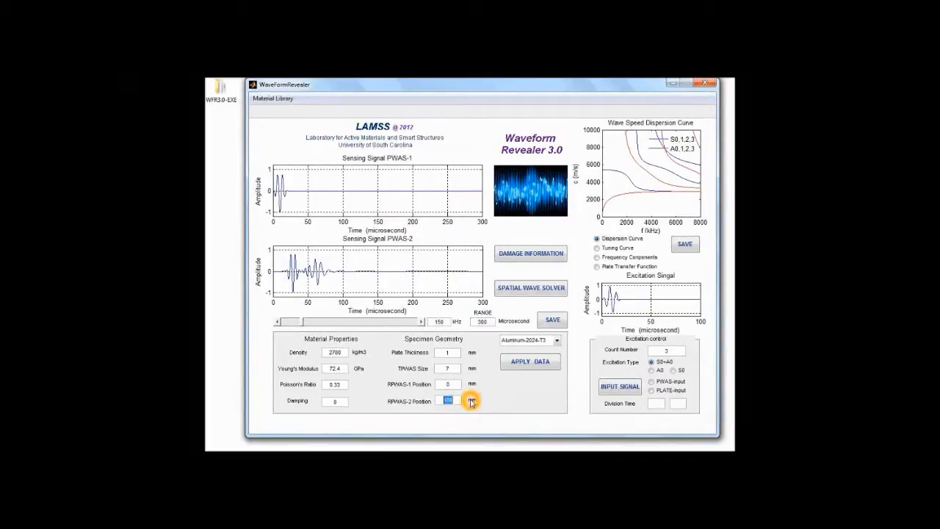
left_click(439, 400)
double_click(445, 400)
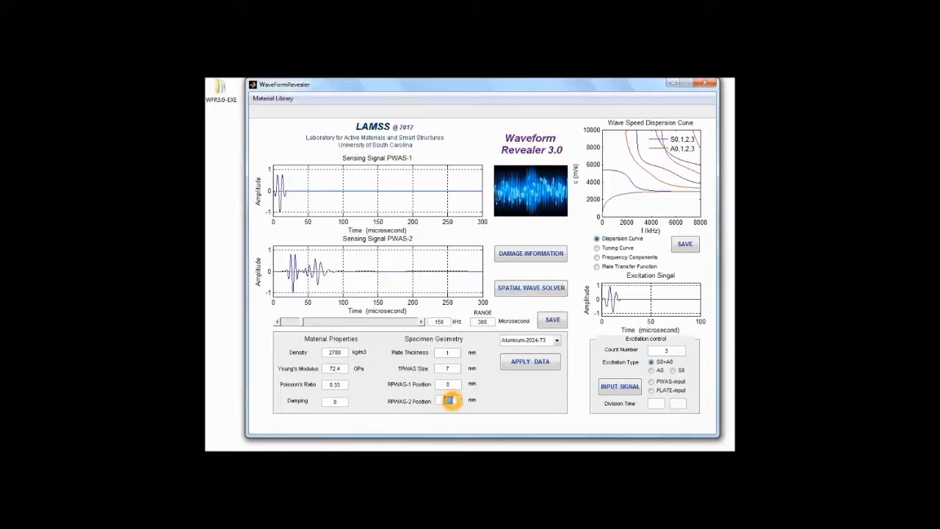
left_click(452, 401)
double_click(449, 400)
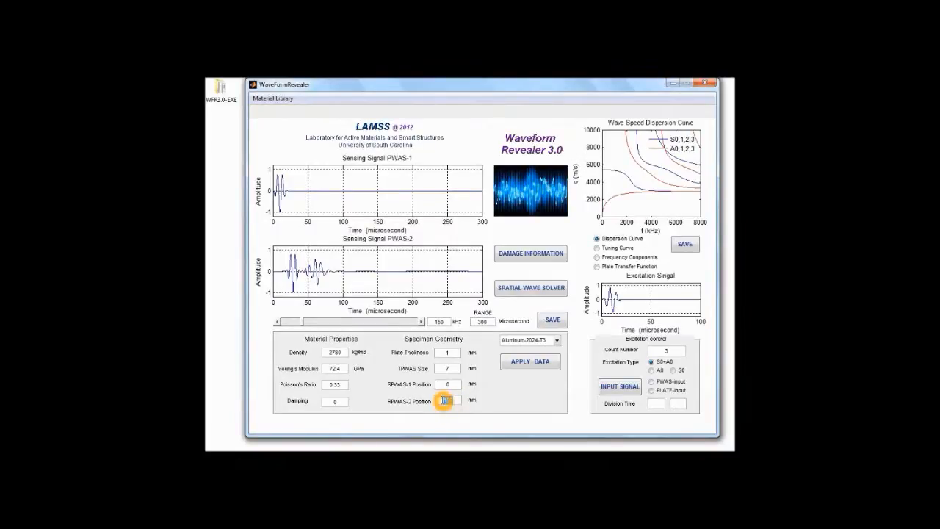
left_click(544, 399)
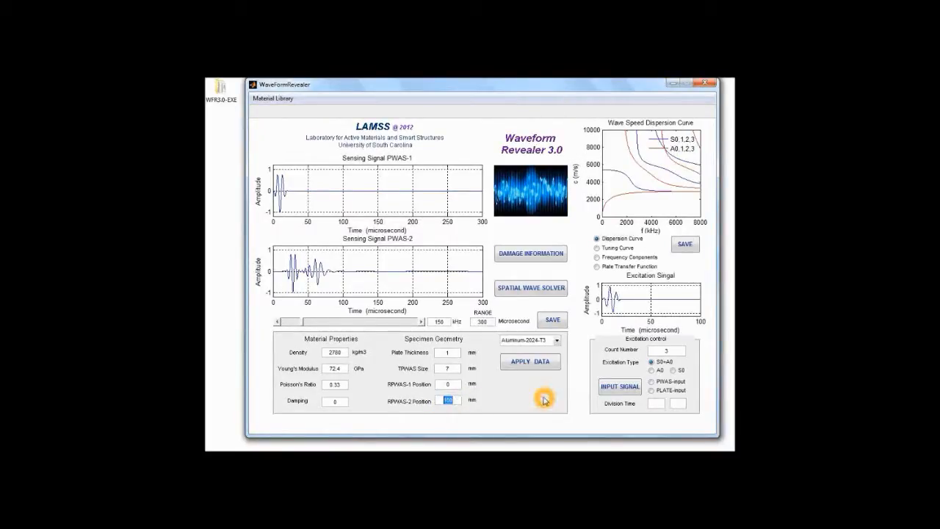
left_click(516, 399)
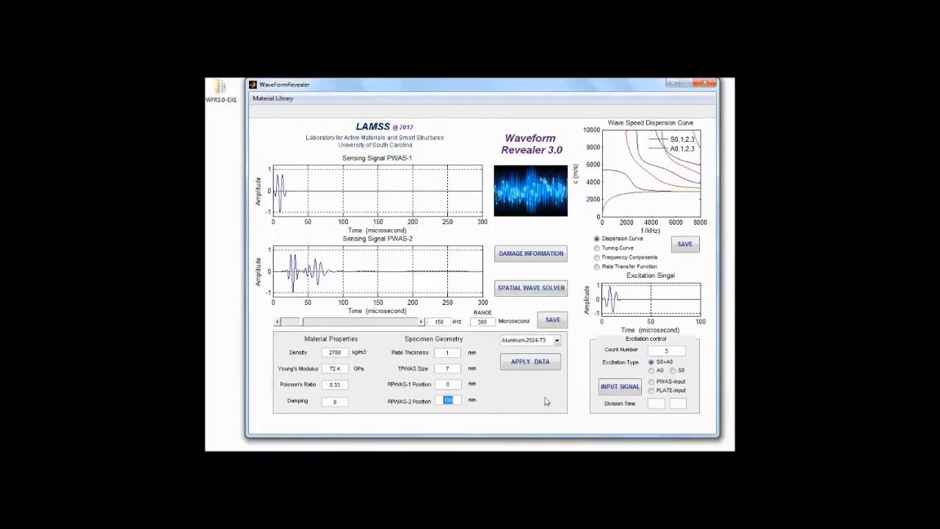
Step: Load 150.txt as the excitation input signal and examine its waveform in the excitation plot
left_click(631, 390)
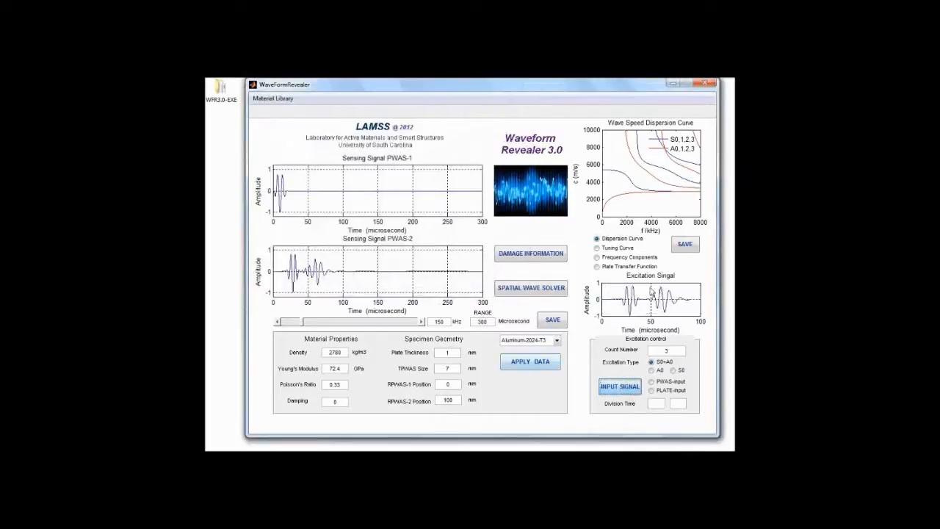
left_click(664, 346)
left_click(611, 410)
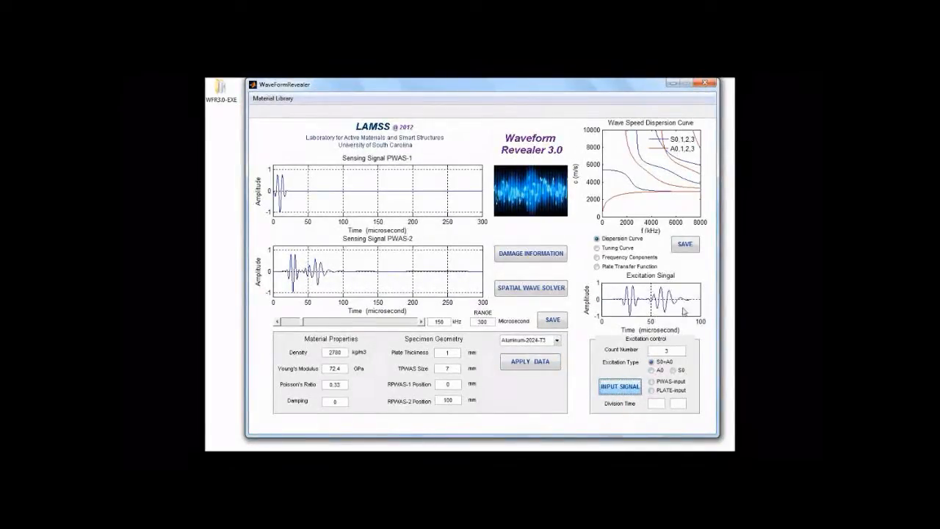
Step: Set the division times to 46 and 90, and simulate the loaded signal as a PLATE-input
left_click(659, 403)
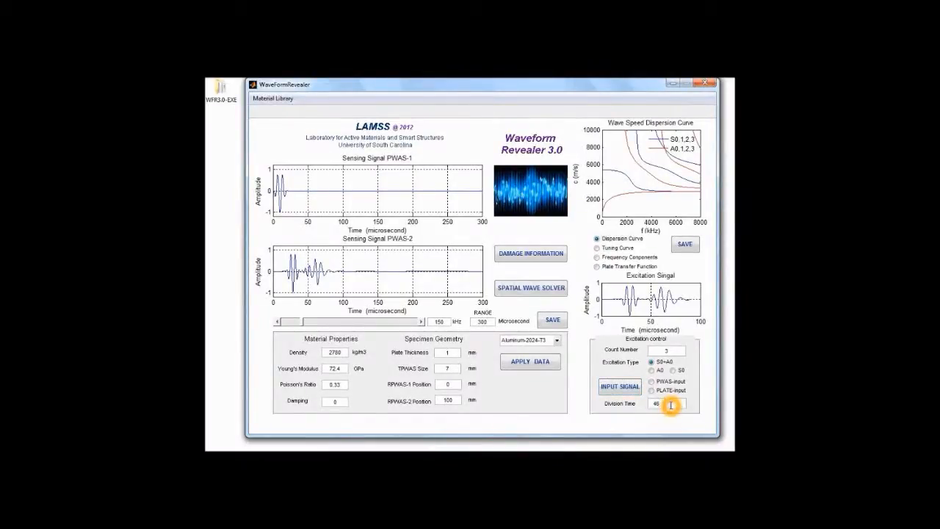
left_click(682, 405)
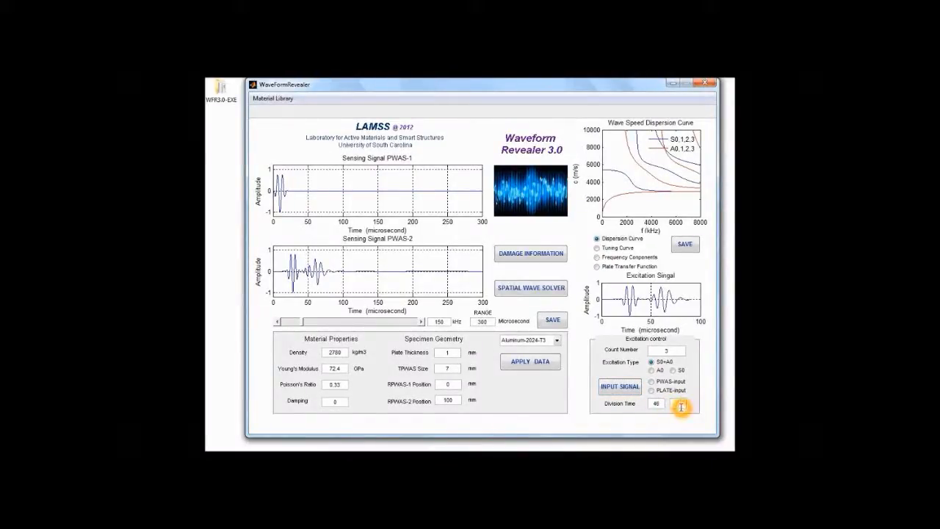
type("99")
left_click(651, 392)
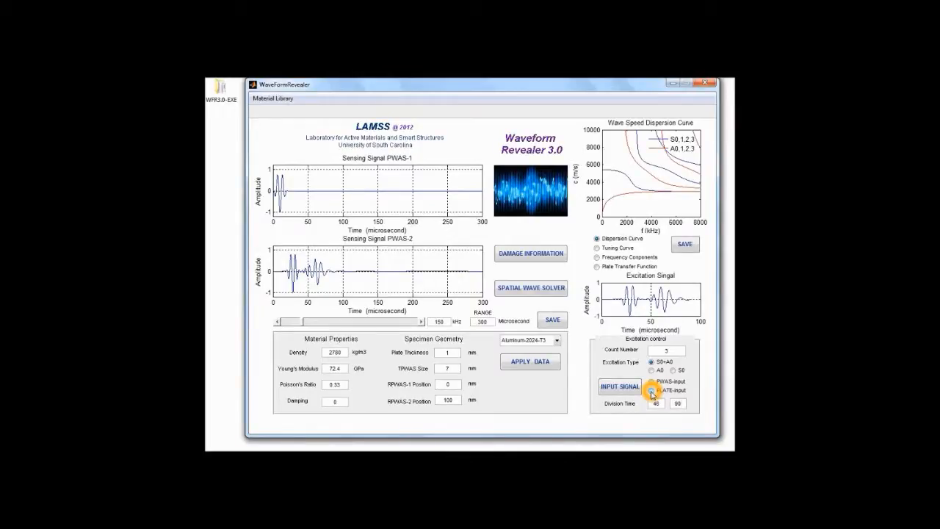
left_click(651, 391)
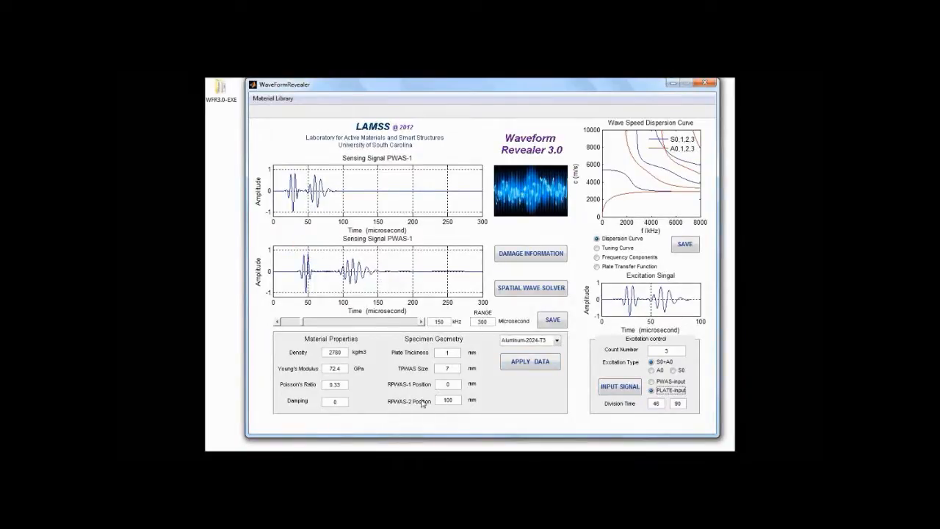
left_click(456, 401)
double_click(447, 401)
left_click(660, 390)
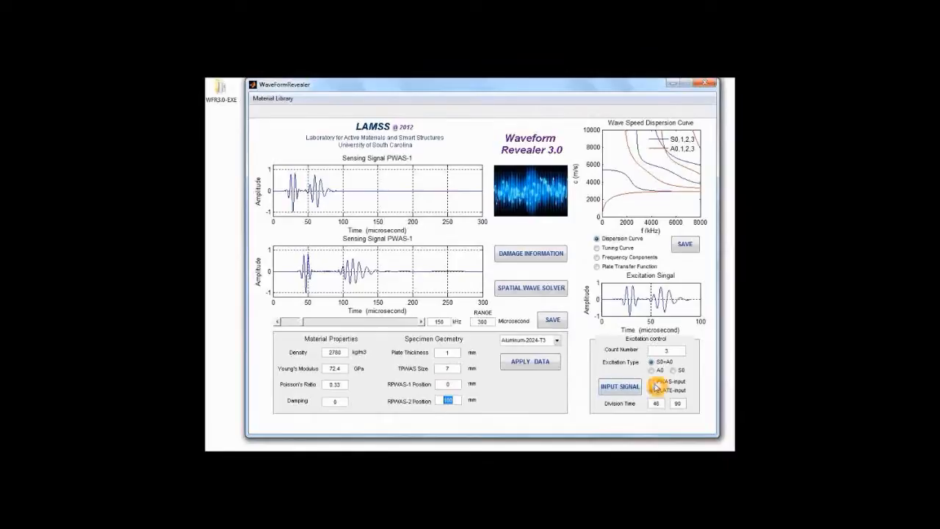
left_click(632, 387)
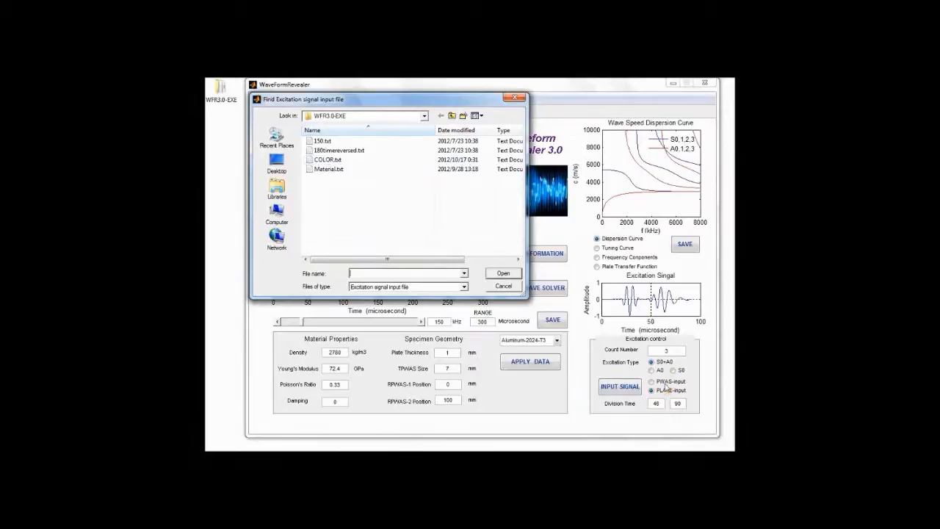
left_click(355, 164)
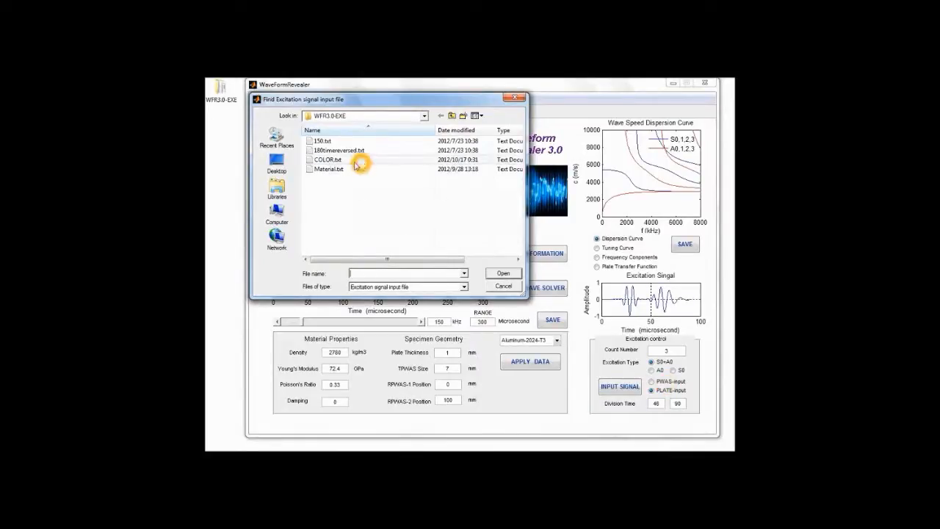
left_click(347, 151)
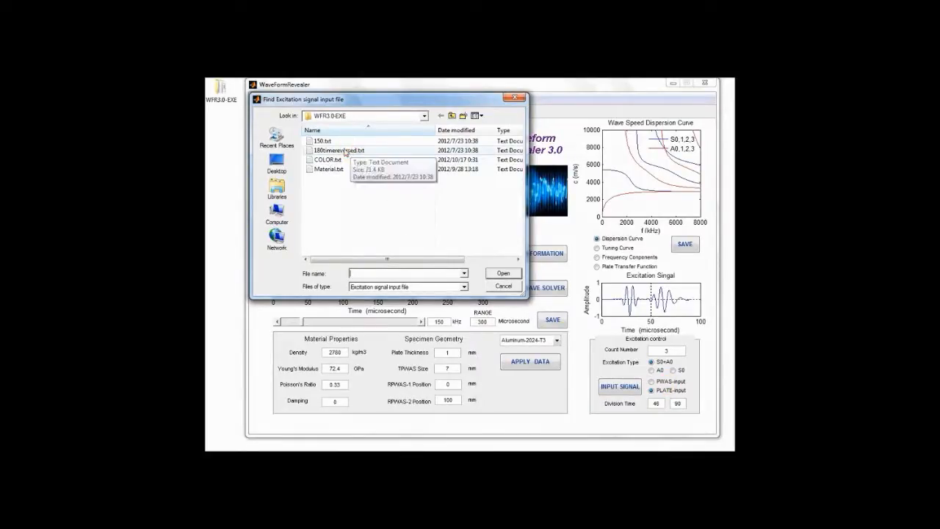
left_click(324, 151)
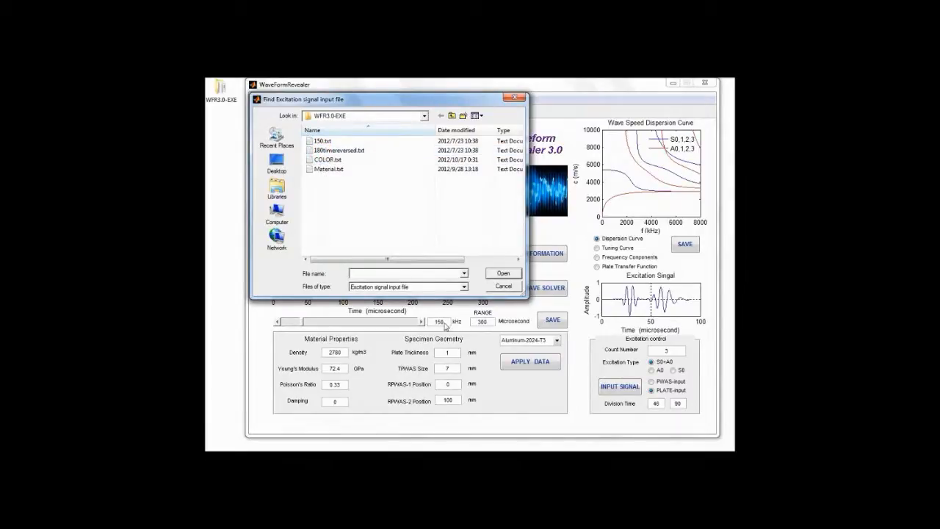
left_click(448, 352)
left_click(515, 98)
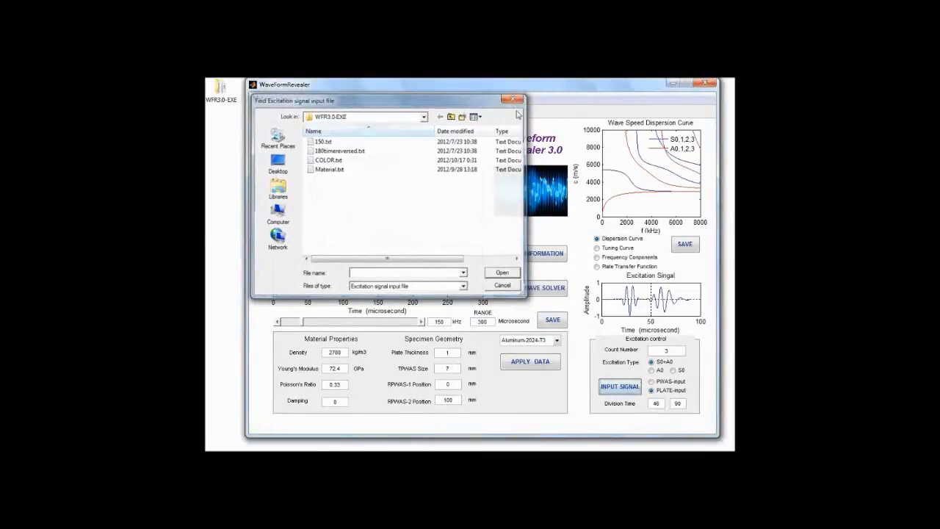
Step: Set the excitation frequency to 180 kHz and apply the data to update the sensing signals
left_click(448, 322)
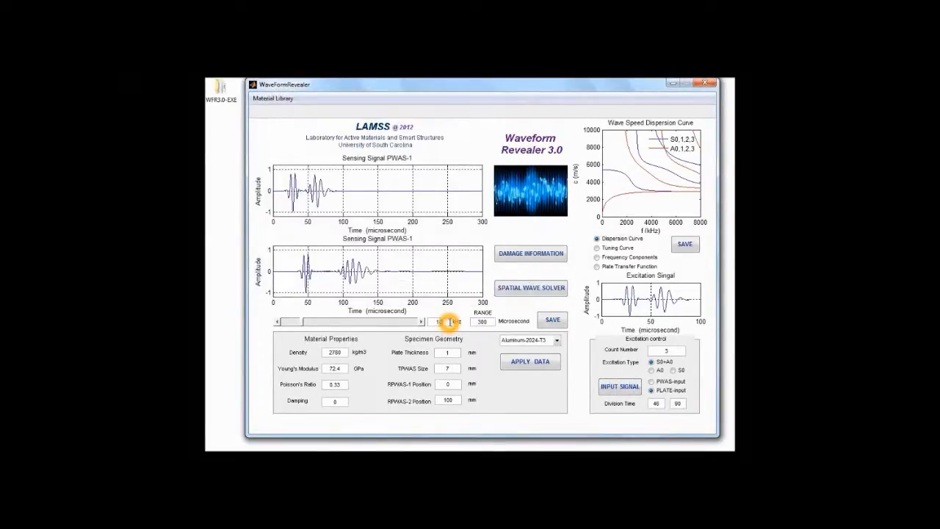
left_click(516, 362)
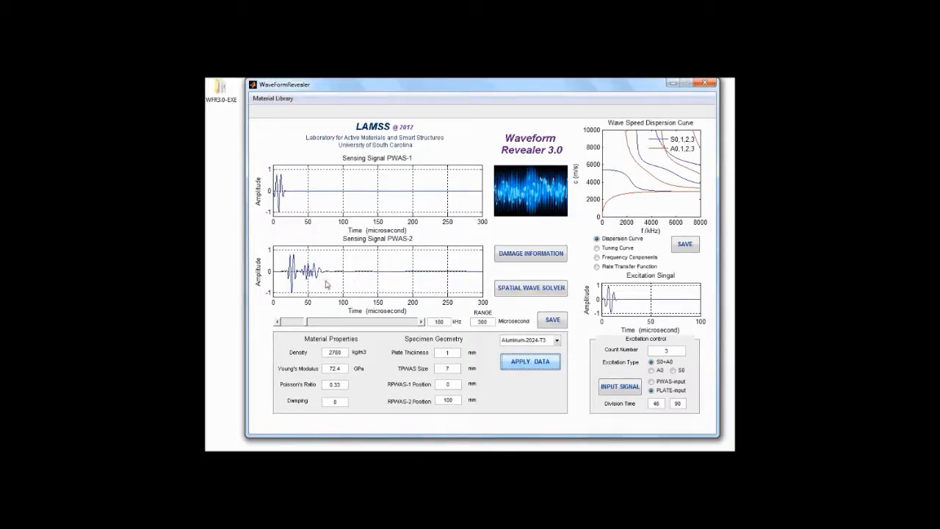
Step: Load 180timereversed.txt as the excitation signal, set the first division time to 0 and simulate it as a PWAS-input
left_click(616, 387)
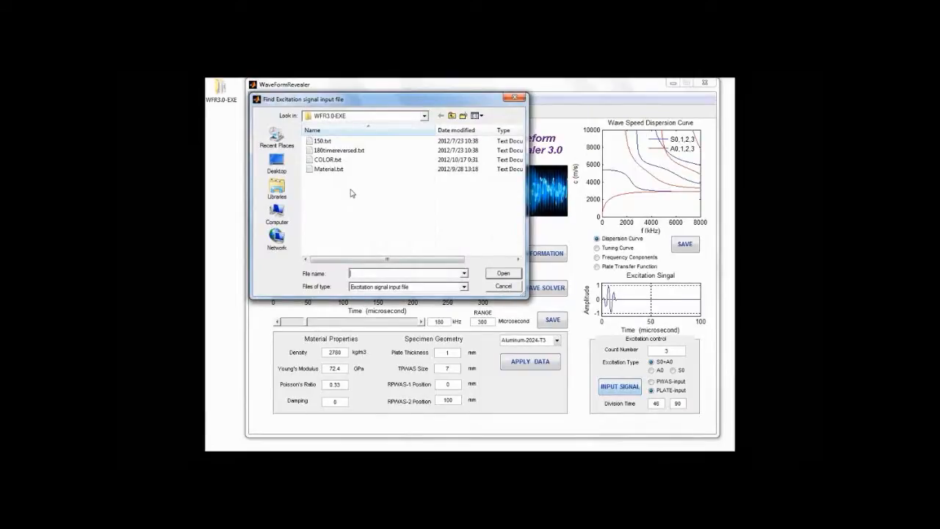
double_click(339, 151)
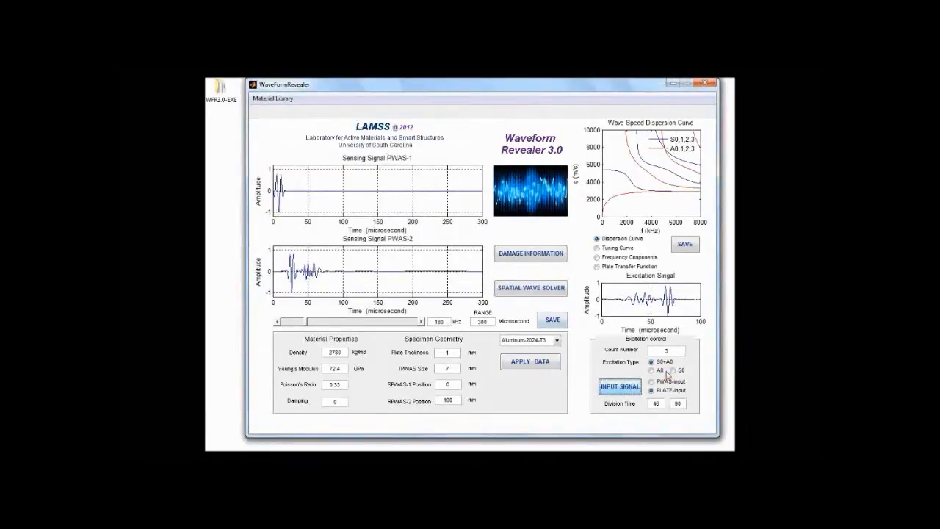
double_click(656, 402)
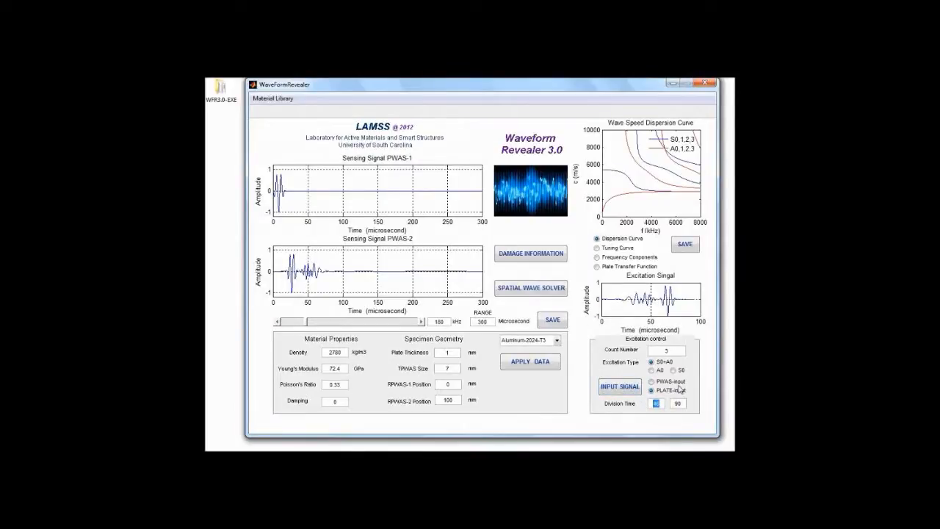
left_click(608, 326)
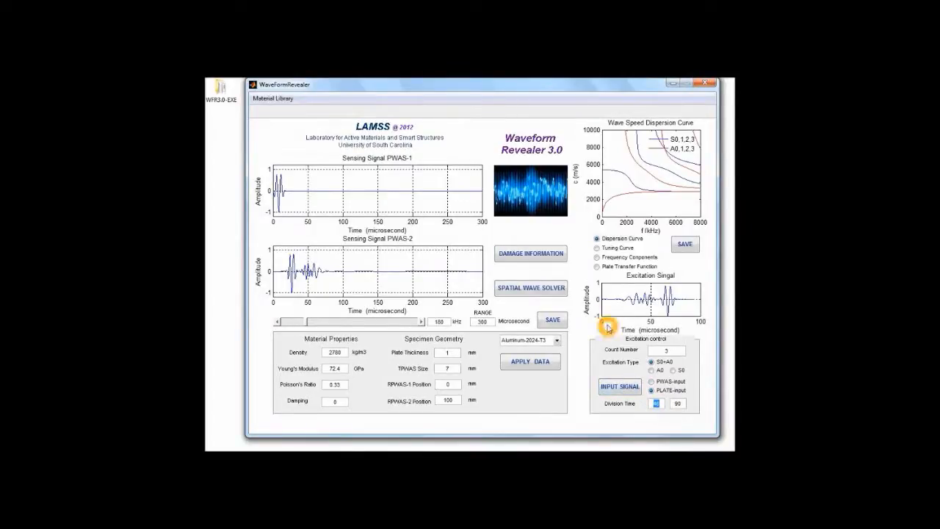
left_click(646, 406)
type("9")
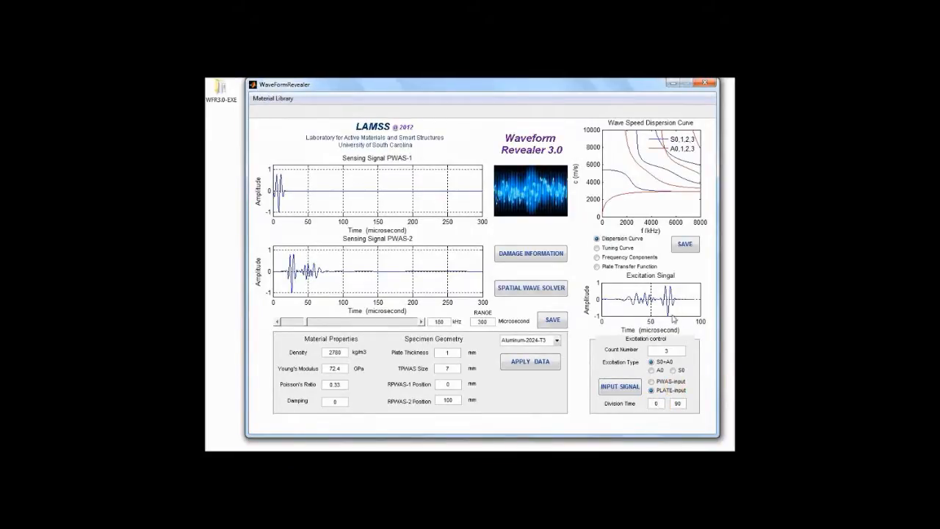
left_click(651, 383)
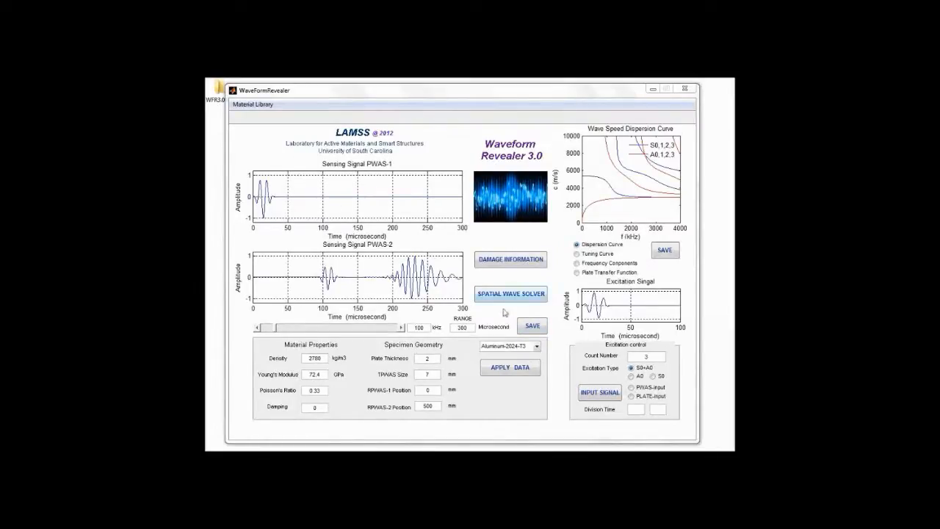
Step: Save the sensing signals and examine the exported data columns in 100.xls from the WFR3.0-EXE folder
left_click(530, 327)
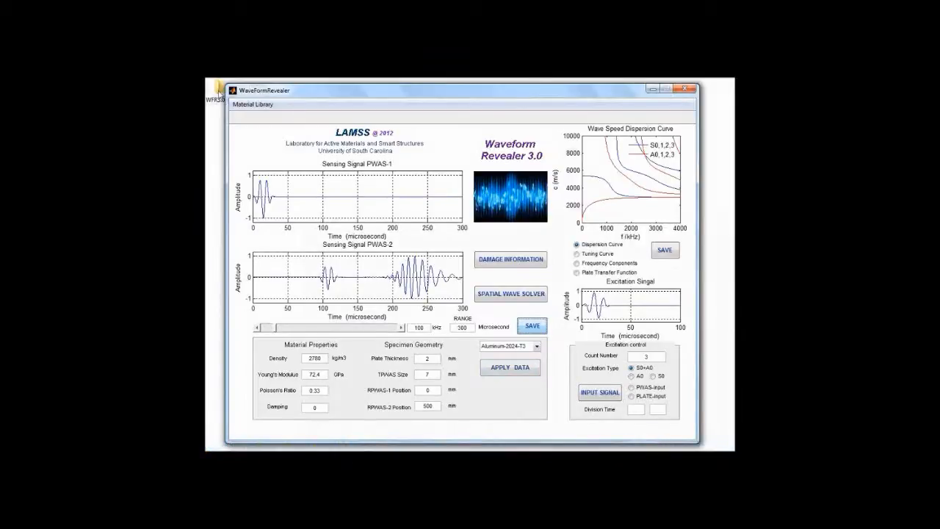
double_click(217, 92)
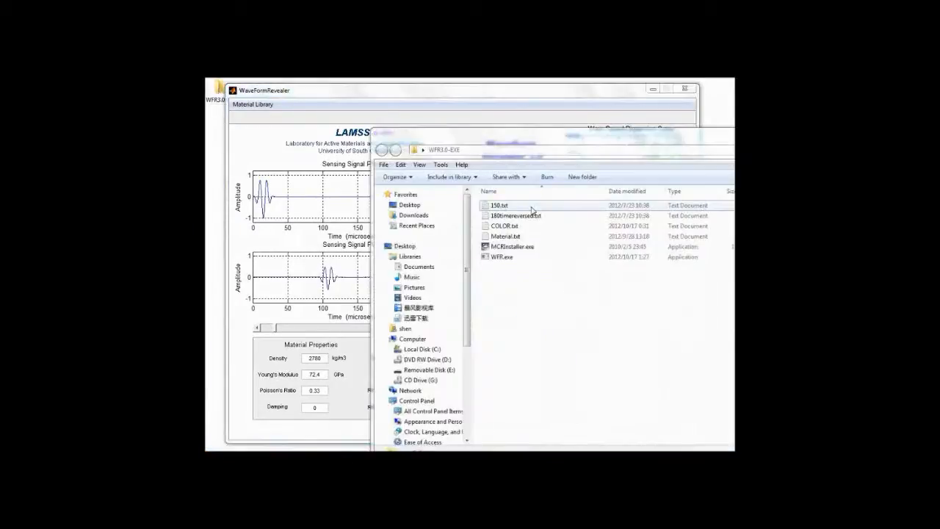
left_click(501, 207)
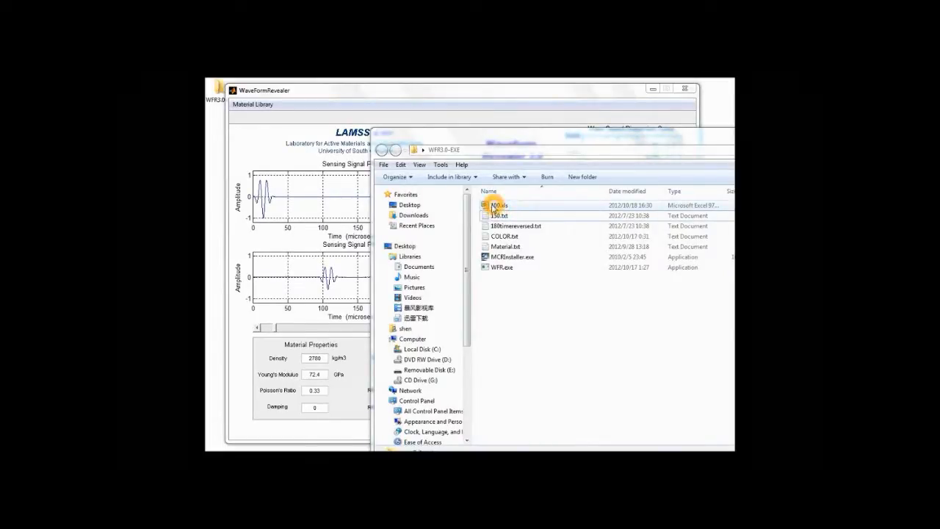
left_click(499, 215)
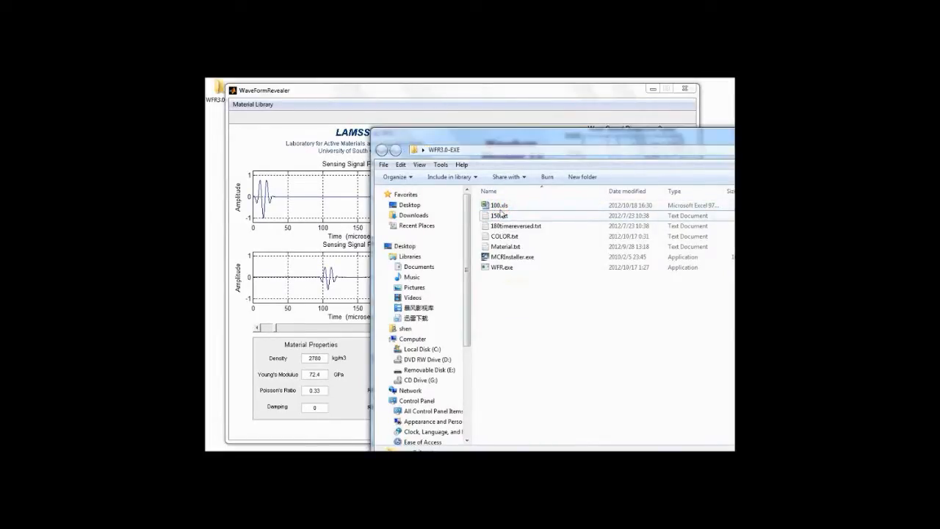
left_click(499, 206)
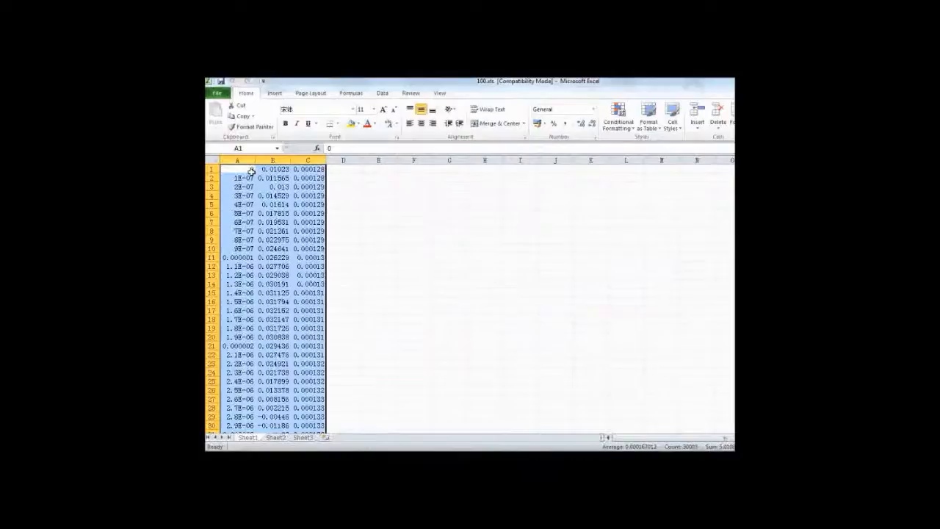
left_click_drag(252, 171, 274, 257)
left_click_drag(308, 169, 308, 292)
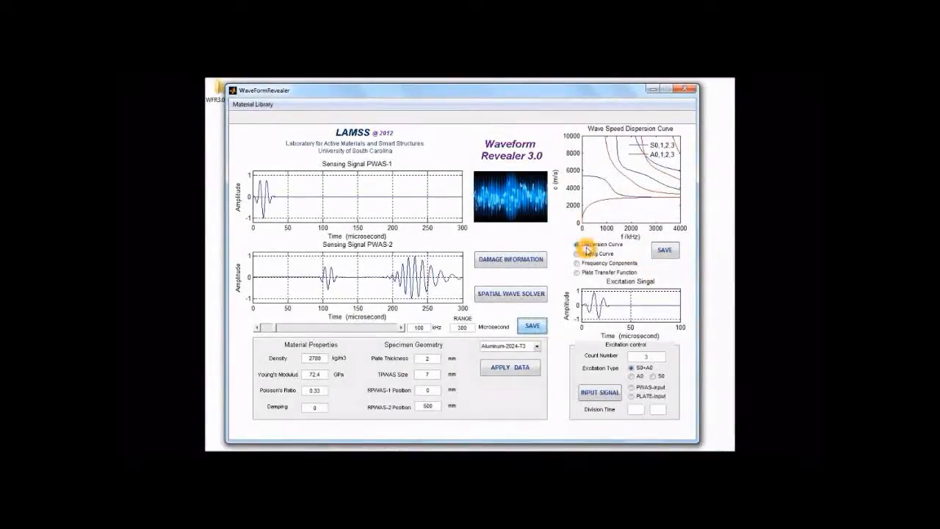
Step: Save the dispersion curve data and find Dispersion Curve.xls in the WFR3.0-EXE folder
left_click(660, 250)
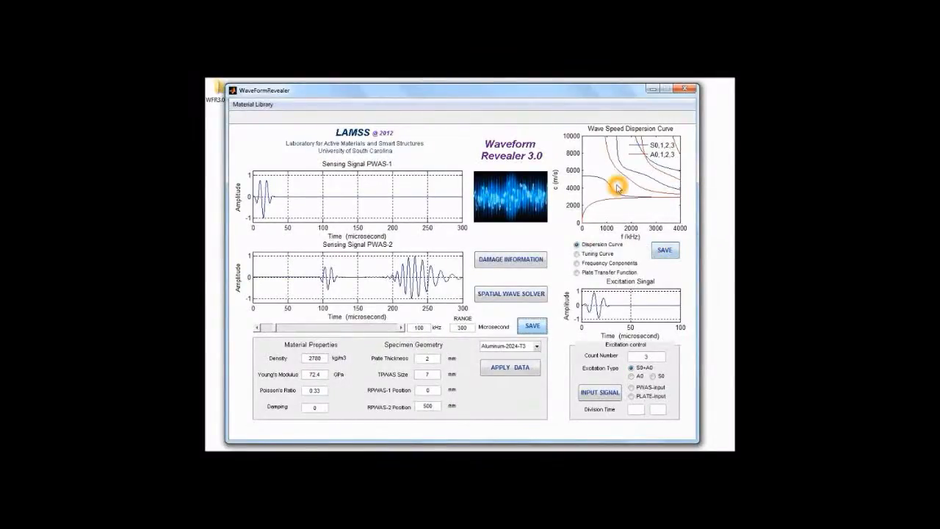
left_click(663, 251)
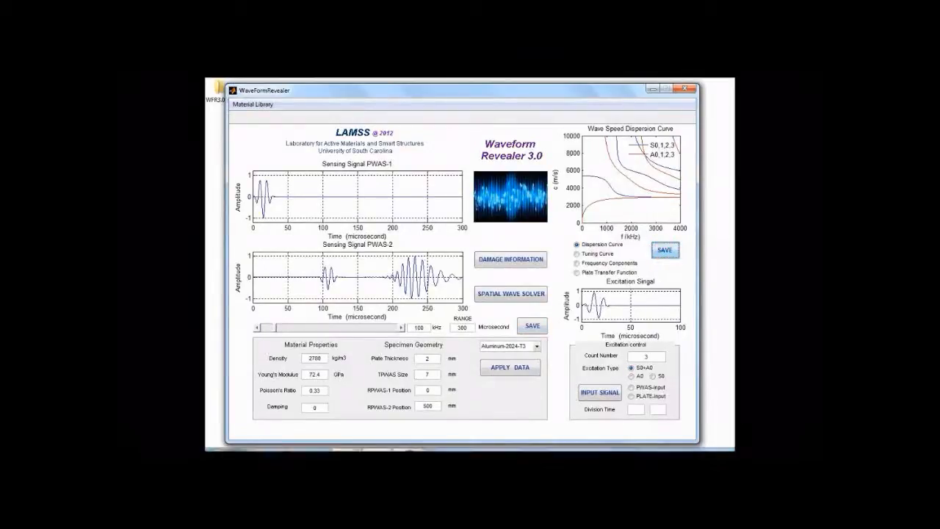
left_click(213, 98)
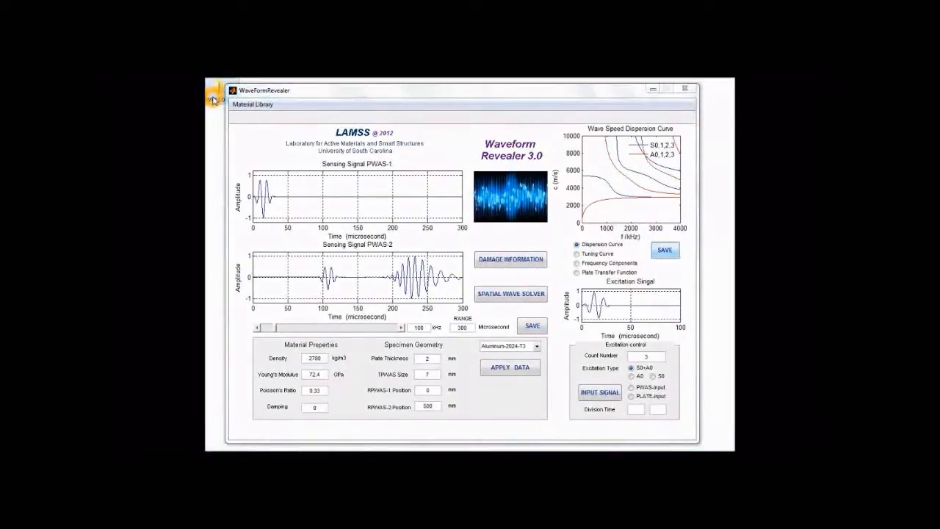
double_click(213, 98)
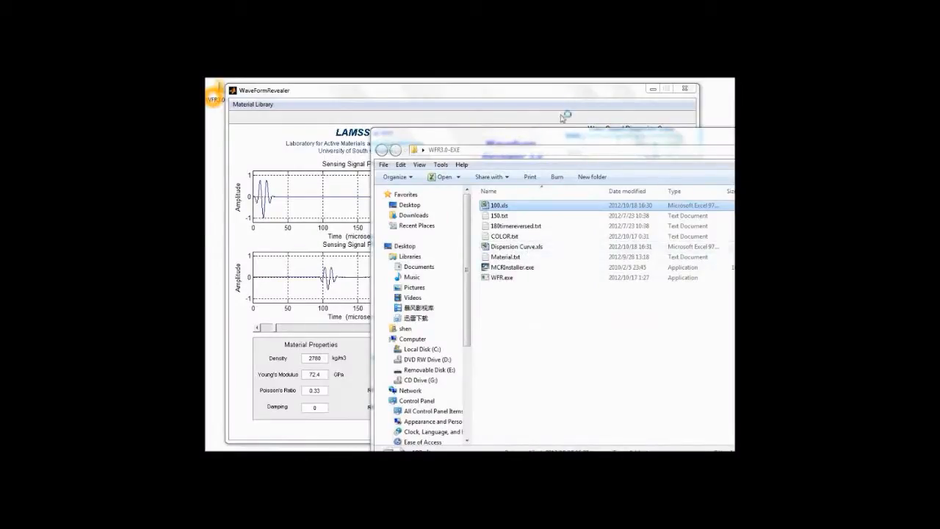
left_click_drag(561, 138, 642, 215)
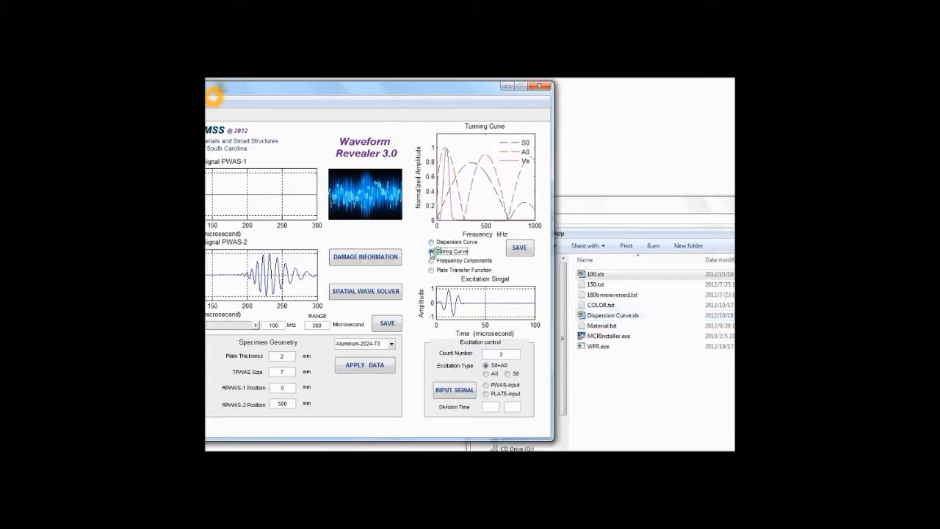
Step: Display the tuning curve, save its data and find Tuning Curve.xls in the WFR3.0-EXE folder
left_click(431, 260)
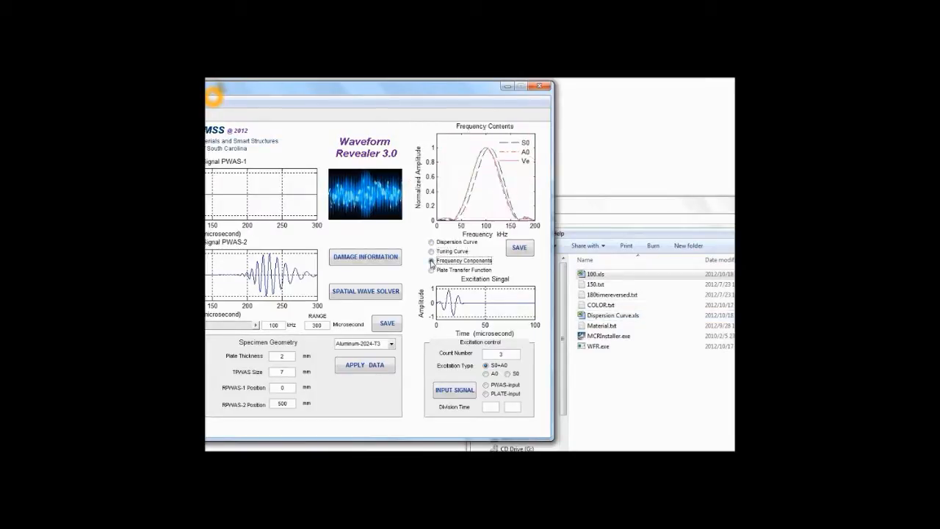
left_click(431, 251)
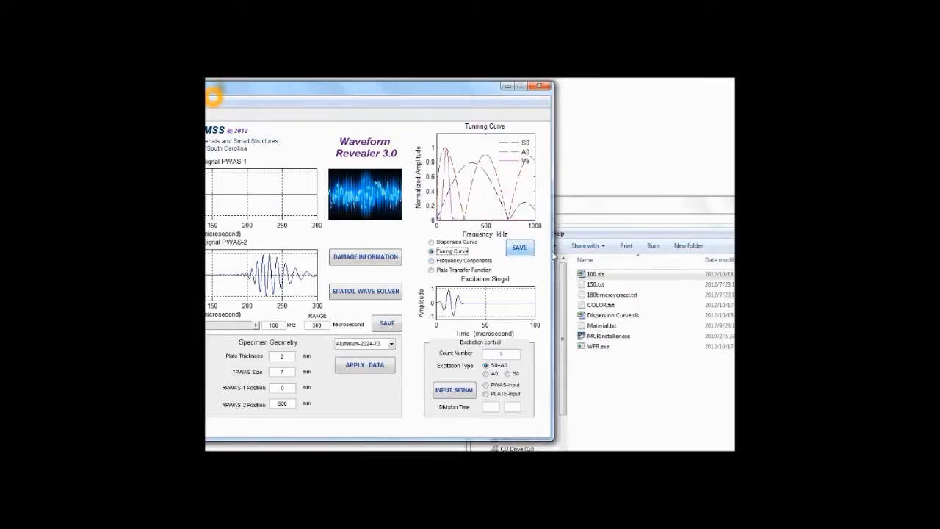
left_click(519, 247)
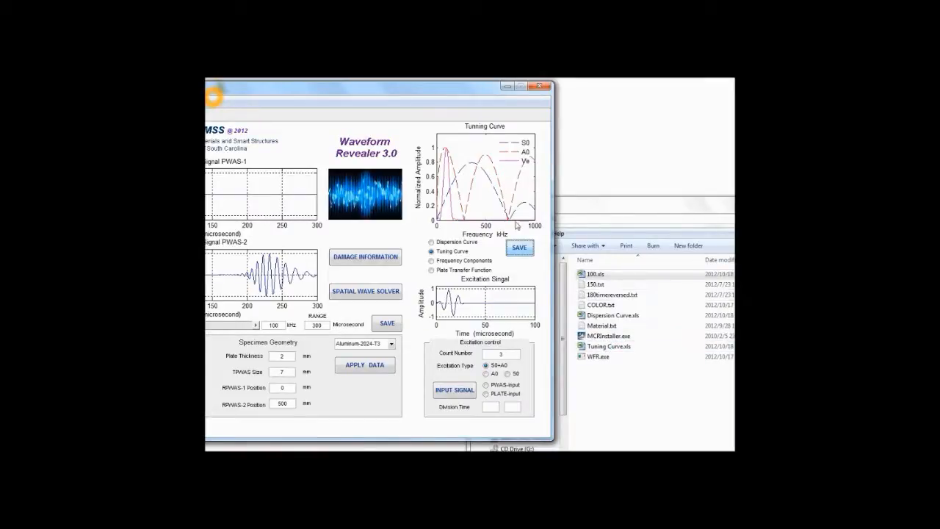
left_click(602, 347)
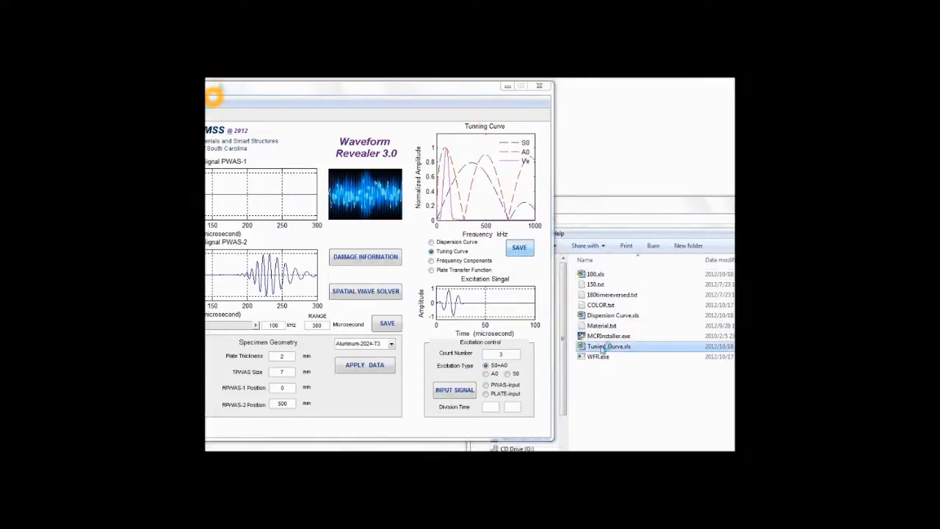
left_click(605, 316)
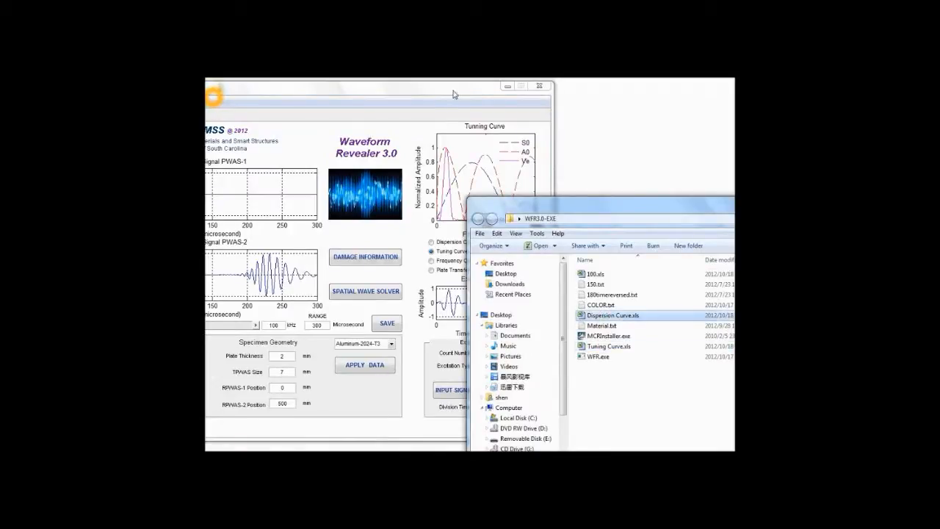
left_click_drag(453, 94, 590, 94)
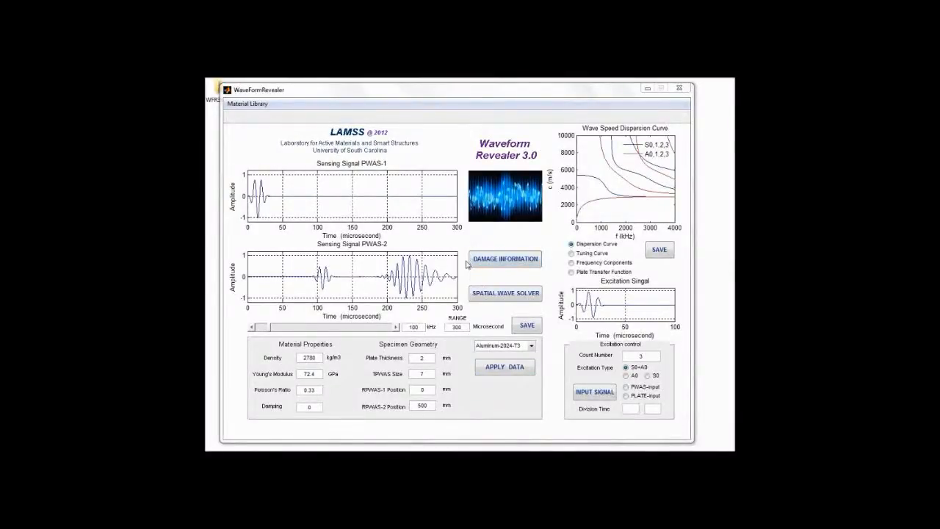
Step: Open the damage information platform and examine its damage location, linear parameters and nonlinear parameters
left_click(536, 260)
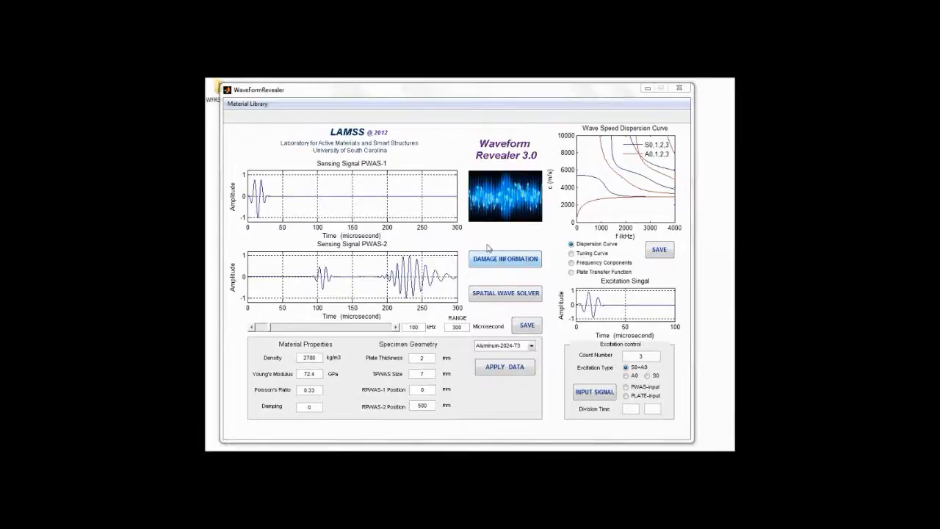
left_click(510, 262)
left_click(510, 262)
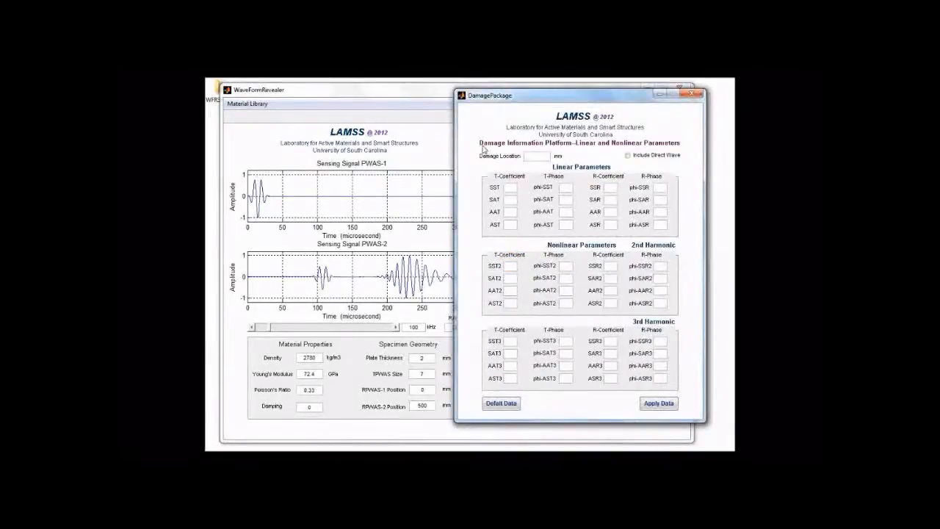
left_click(578, 148)
left_click(622, 275)
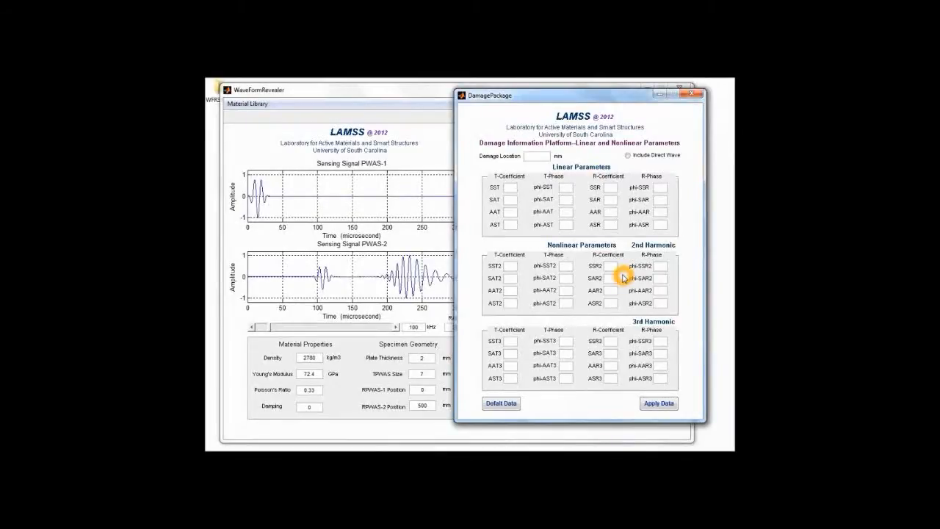
left_click(484, 159)
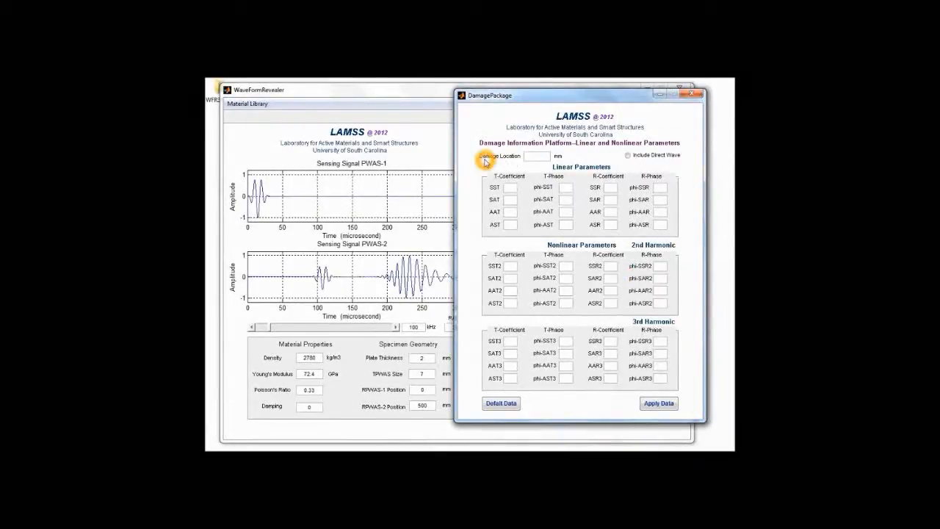
Step: Fill in the default damage parameters with the direct wave included and check the damage location
left_click(532, 157)
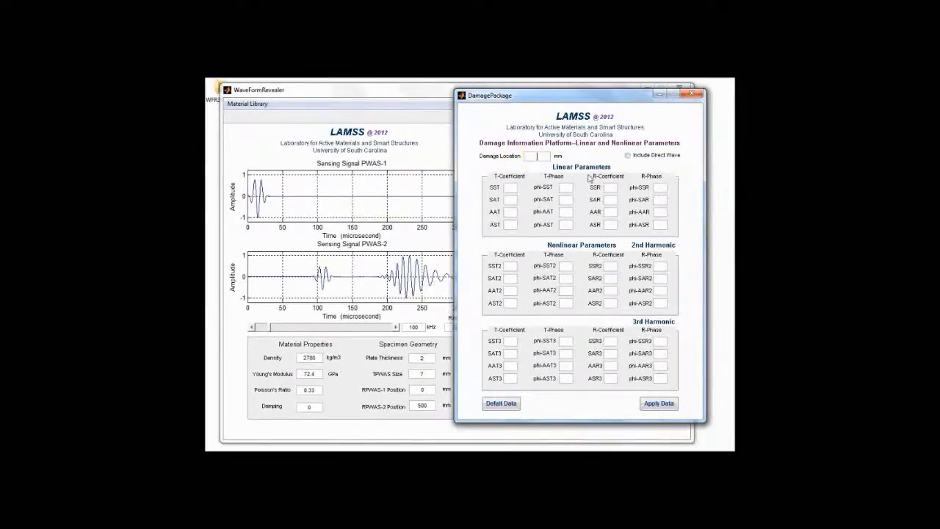
left_click(646, 157)
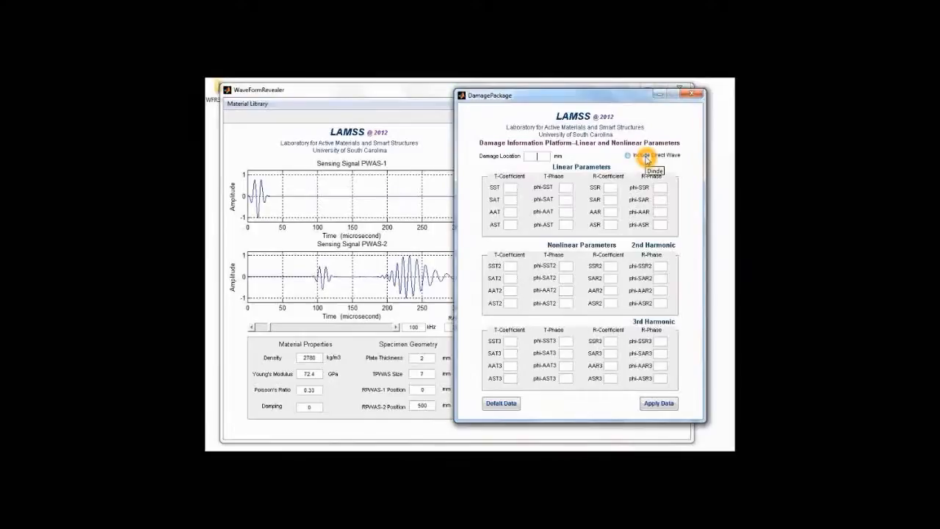
left_click(507, 403)
left_click(509, 407)
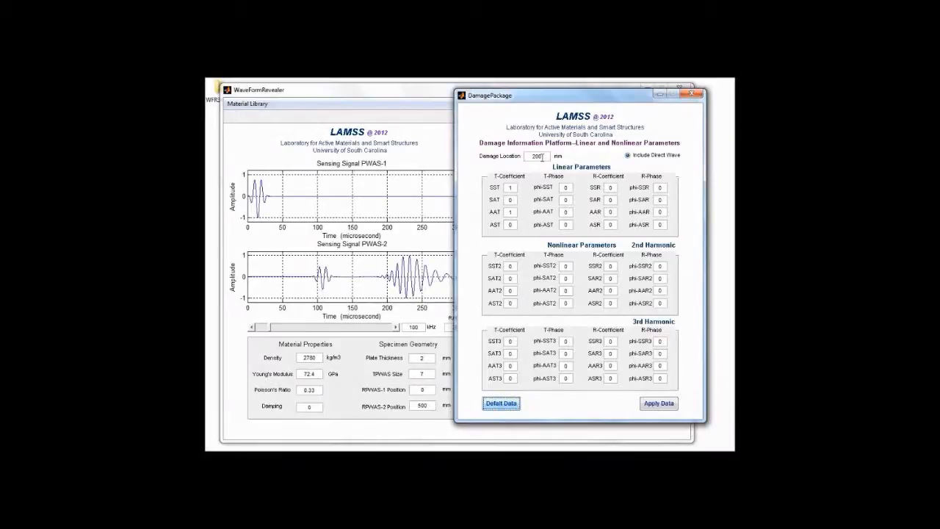
left_click_drag(543, 157, 492, 159)
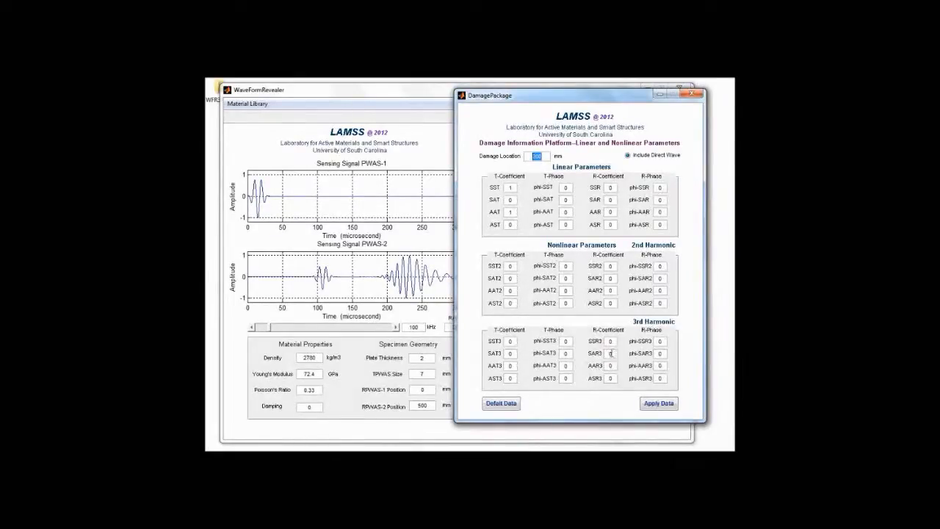
Step: Set the linear transmission coefficients SAT and AST to 0.3
left_click(517, 209)
left_click(516, 222)
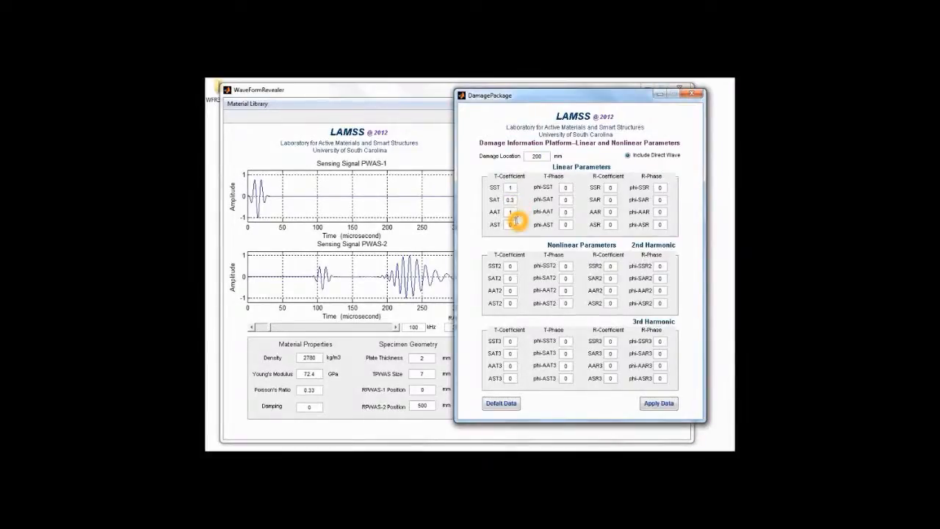
type(".3")
Step: Set the linear reflection coefficients SSR to 0.5, SAR to 0.1, AAR to 0.4 and ASR to 0.3
left_click(610, 188)
type(".5")
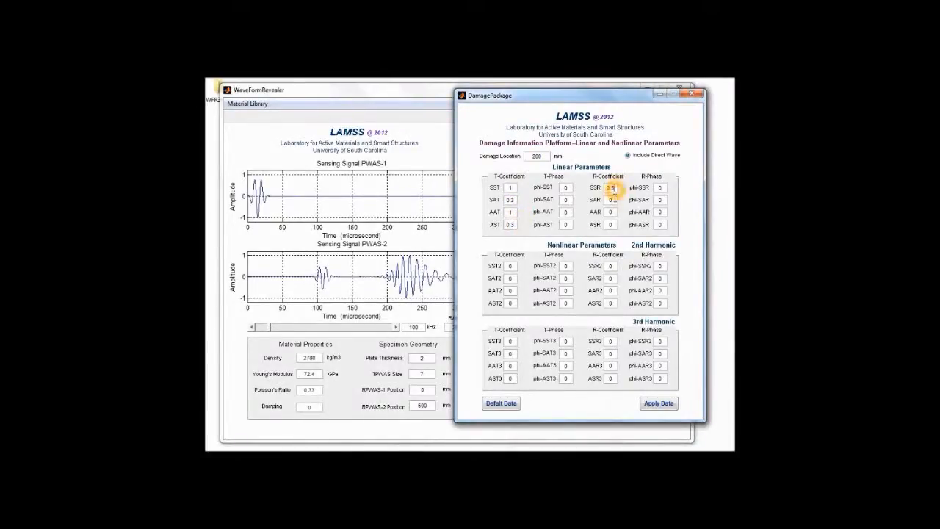
left_click(613, 199)
type(".1")
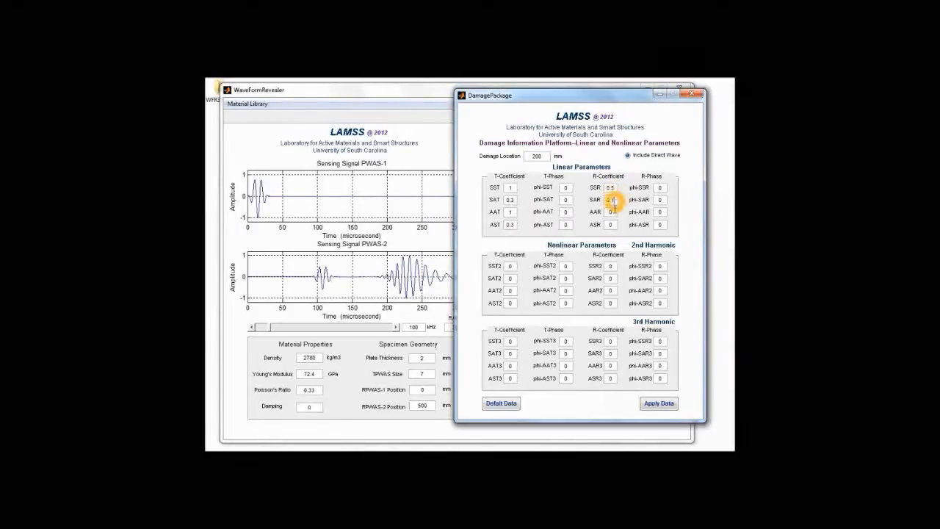
left_click(613, 211)
type(".4")
left_click(613, 224)
type(".5")
left_click(617, 239)
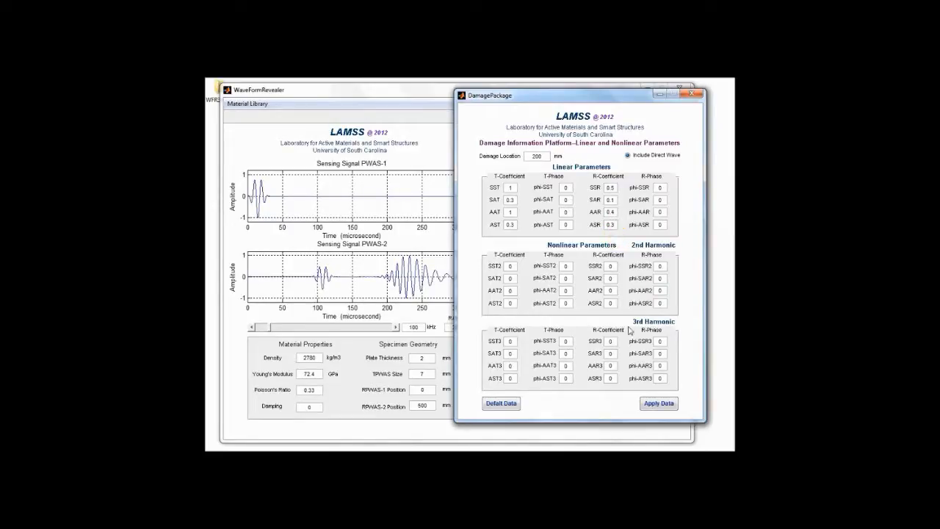
Step: Apply the linear damage data, check its receipt in the console window, and recalculate the sensing signals
left_click(663, 403)
mouse_move(519, 448)
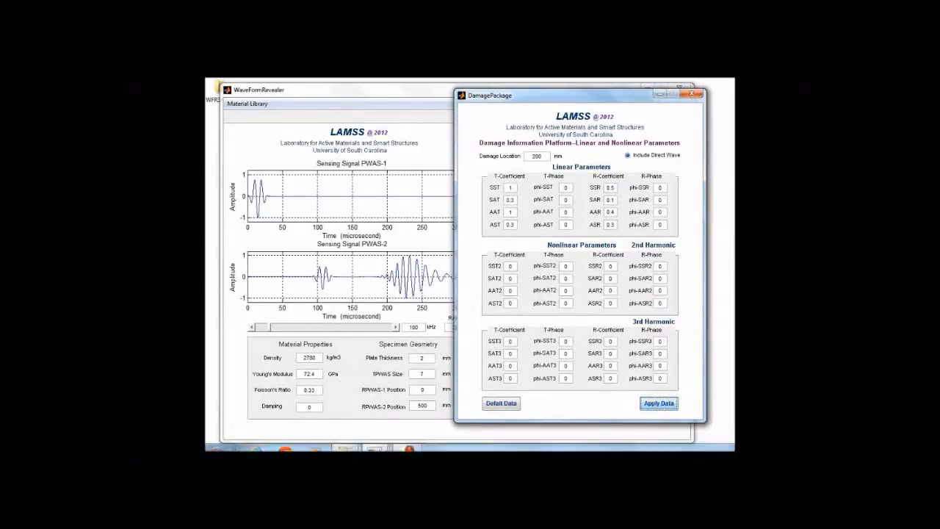
left_click(378, 443)
left_click(297, 409)
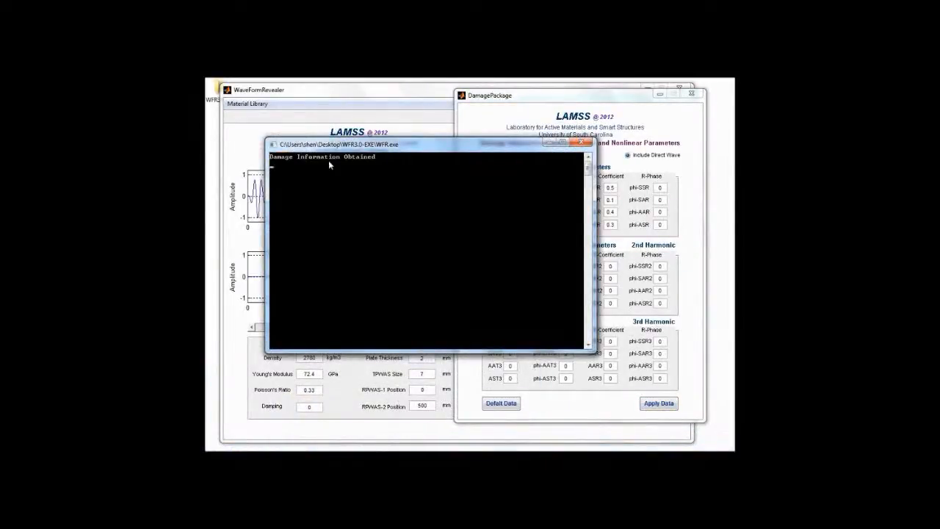
left_click(372, 91)
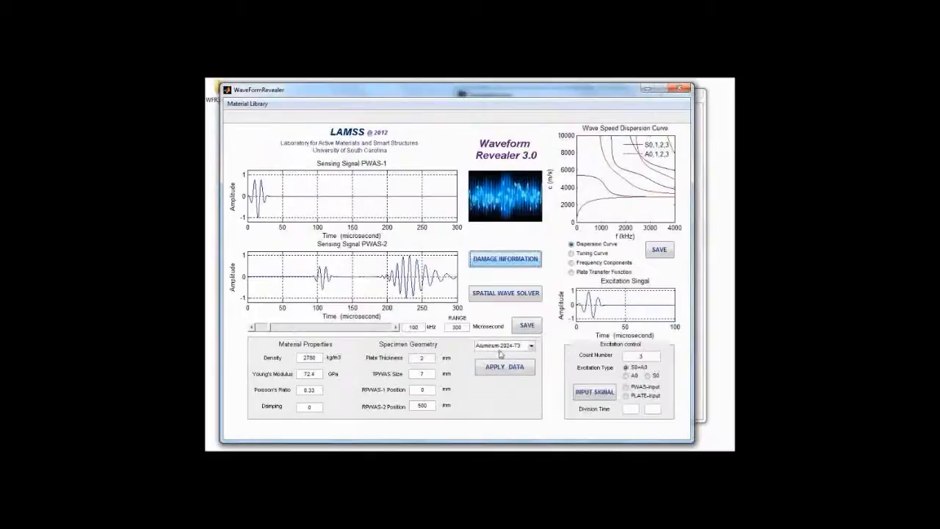
left_click(502, 366)
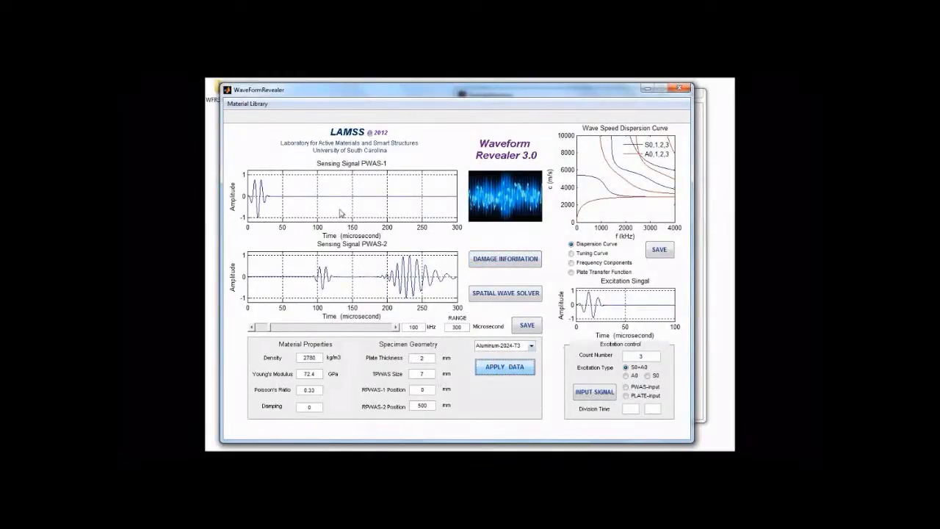
Step: Examine the damage-induced wave packets in both sensing signals against the RPWAS-1 and RPWAS-2 positions
left_click(361, 282)
left_click(368, 286)
left_click_drag(429, 393, 422, 393)
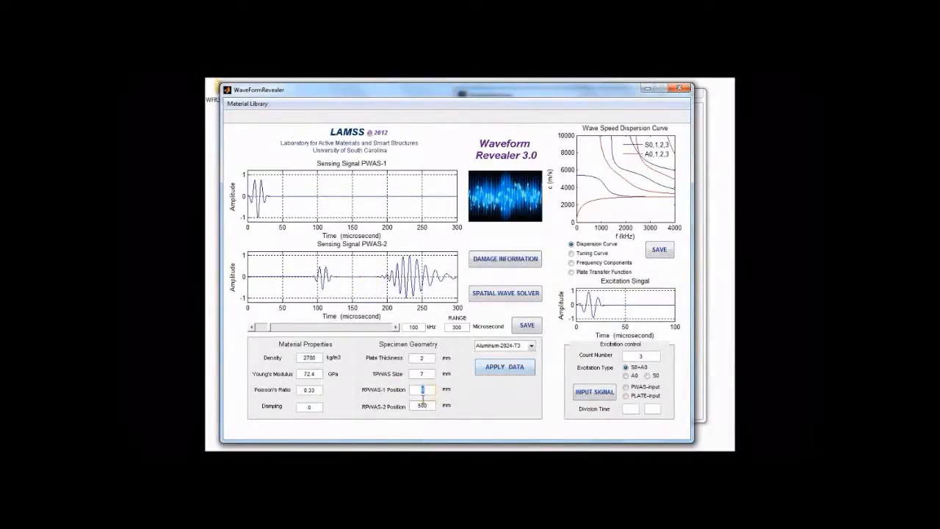
left_click(423, 400)
left_click(423, 390)
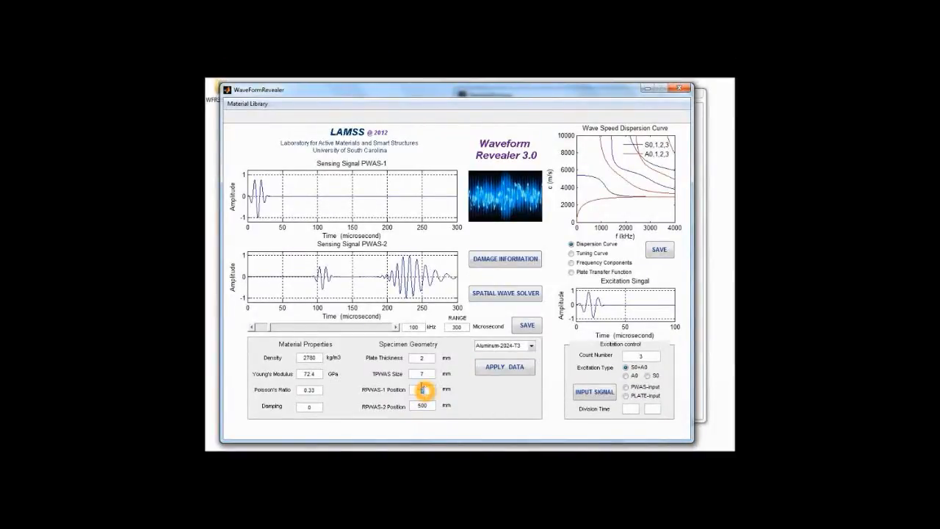
left_click(296, 185)
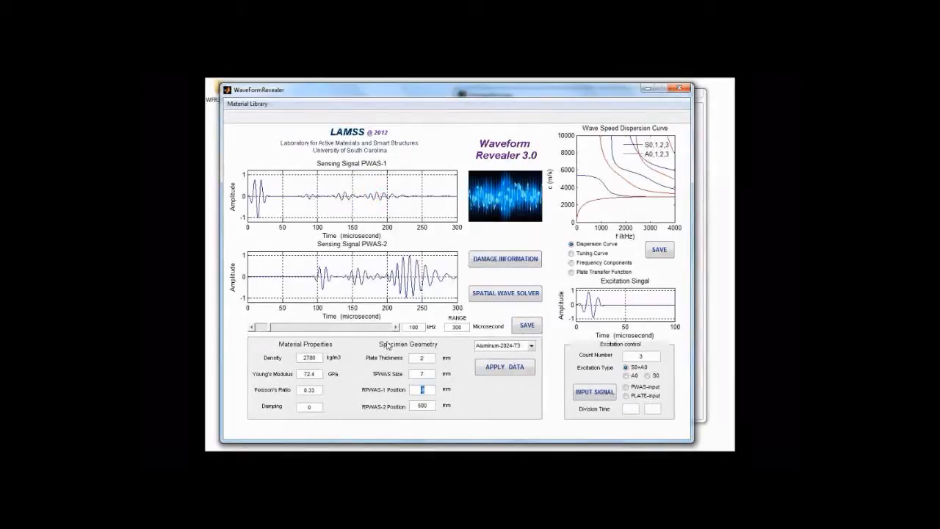
left_click(417, 405)
left_click(358, 293)
left_click(367, 296)
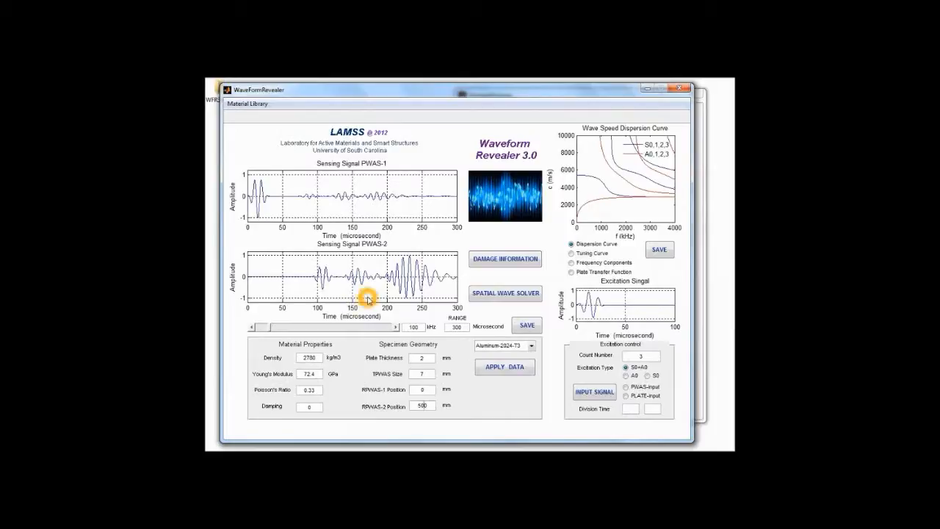
Step: Reopen the damage information and set the 2nd harmonic transmission coefficients SST2, SAT2, AAT2 and AST2 to 0.2
left_click(481, 263)
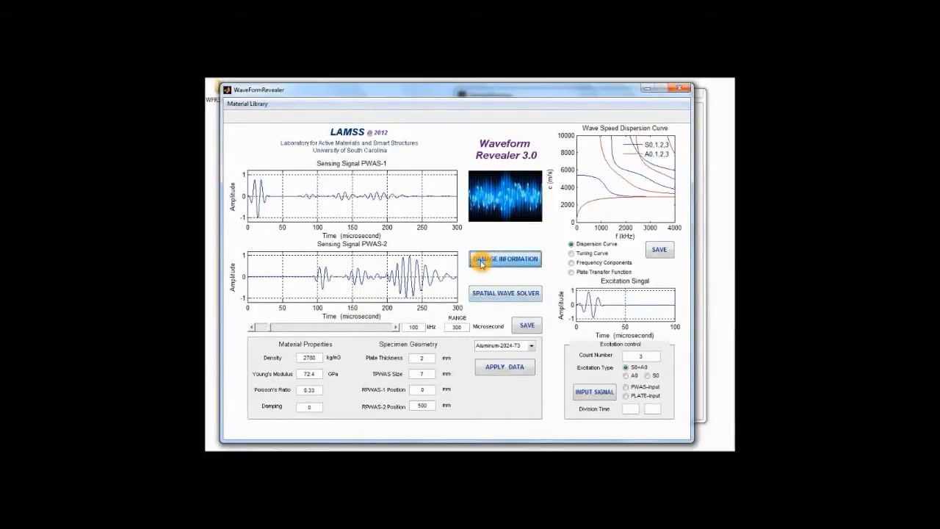
left_click(510, 265)
left_click(526, 288)
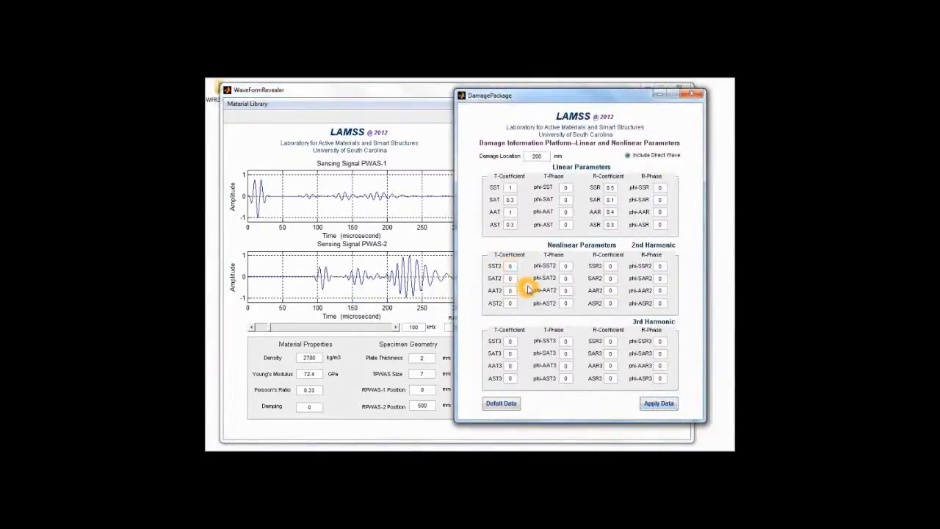
type(".2")
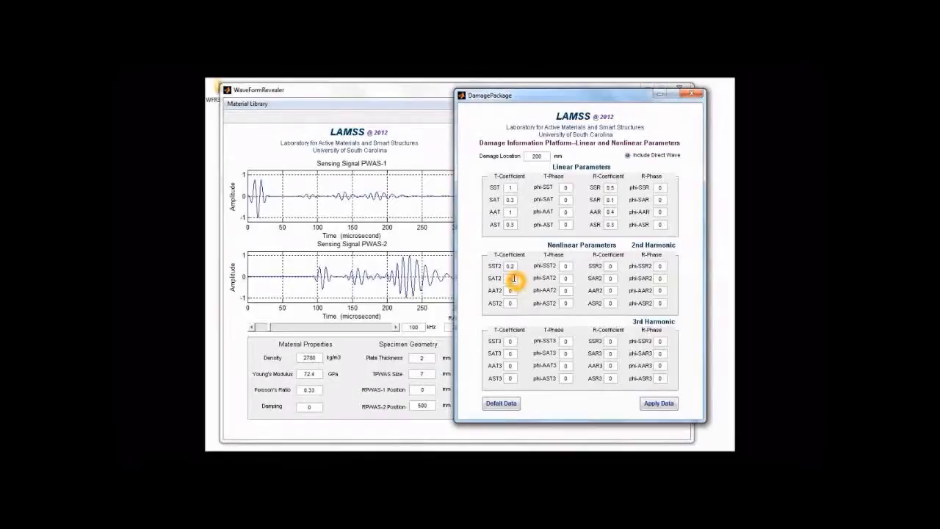
left_click(514, 279)
type(".2")
left_click(513, 291)
type(".2")
left_click(512, 302)
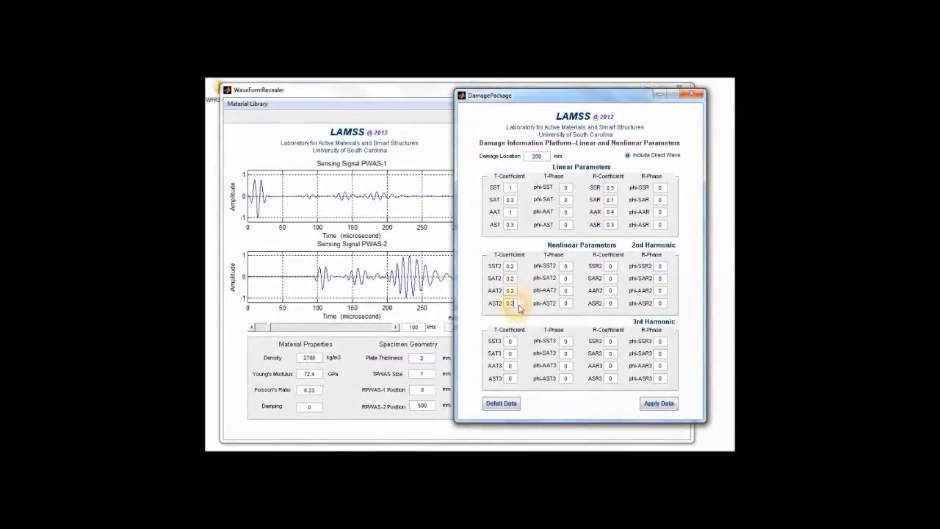
type(".2")
Step: Set the 2nd harmonic reflection coefficients SSR2 to 0.1, SAR2 to 0.2, AAR2 to 0.1 and ASR2 to 0.2
left_click(612, 266)
type(".1")
left_click(612, 278)
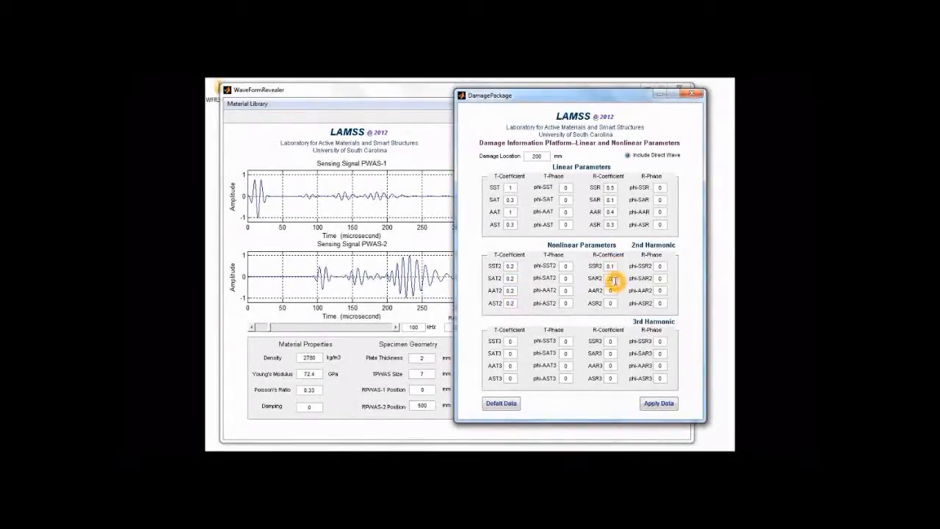
type(".2")
left_click(613, 290)
type(".1")
left_click(613, 303)
type(".2")
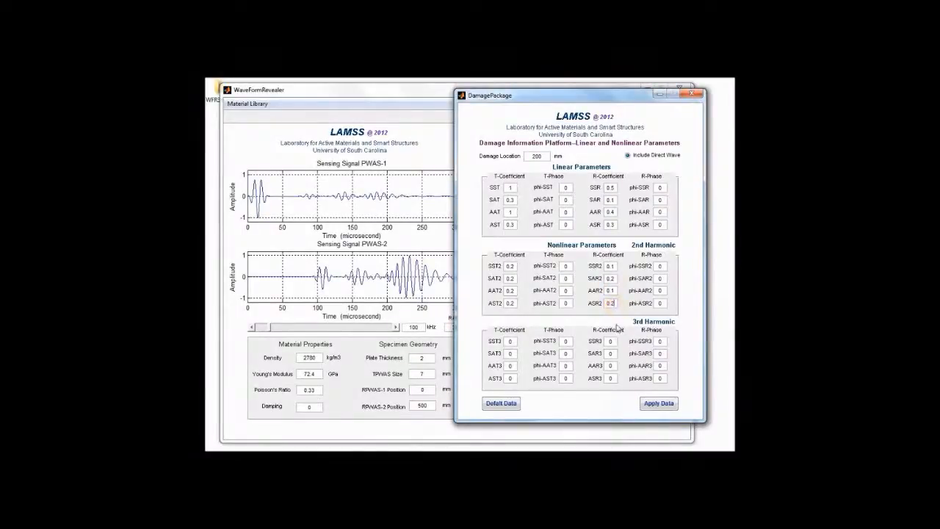
Step: Set the 3rd harmonic transmission coefficients SST3, SAT3, AAT3 and AST3 to 0.1
left_click(512, 340)
type(".1")
left_click(510, 353)
type(".1")
left_click(512, 365)
type(".1")
left_click(510, 377)
type(".1")
Step: Set the 3rd harmonic reflection coefficients SSR3, SAR3, AAR3 and ASR3 to 0.1
left_click(610, 341)
type(".1")
left_click(612, 353)
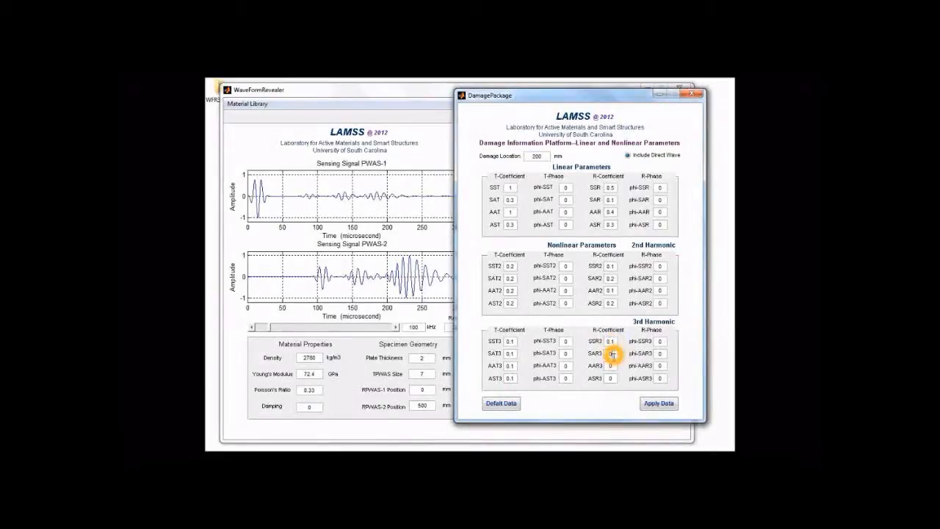
type(".1")
left_click(614, 365)
type(".1")
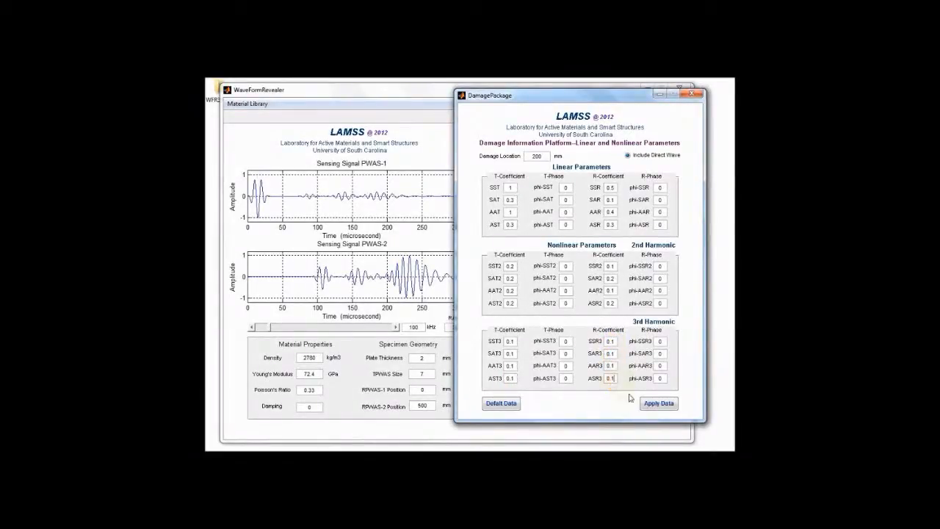
Step: Apply the nonlinear damage data and recalculate the sensing signals with the harmonic coefficients included
left_click(654, 403)
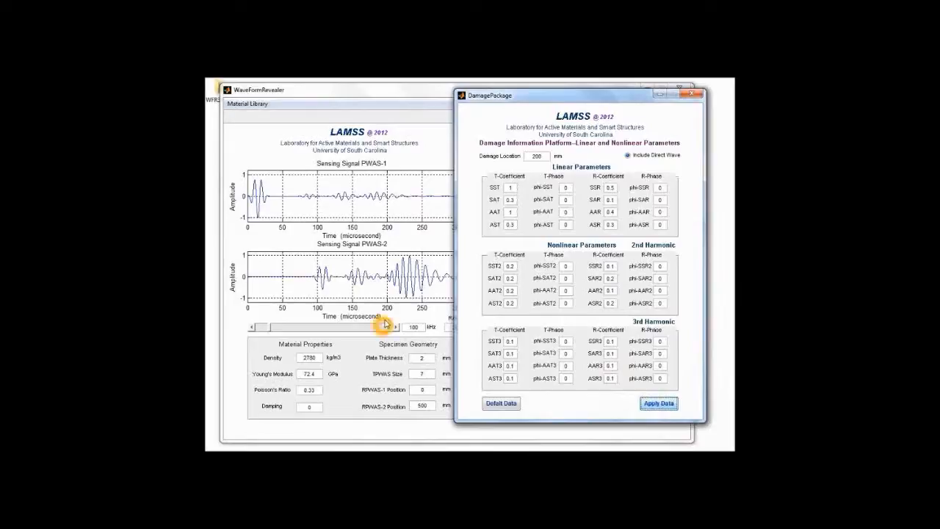
left_click(503, 367)
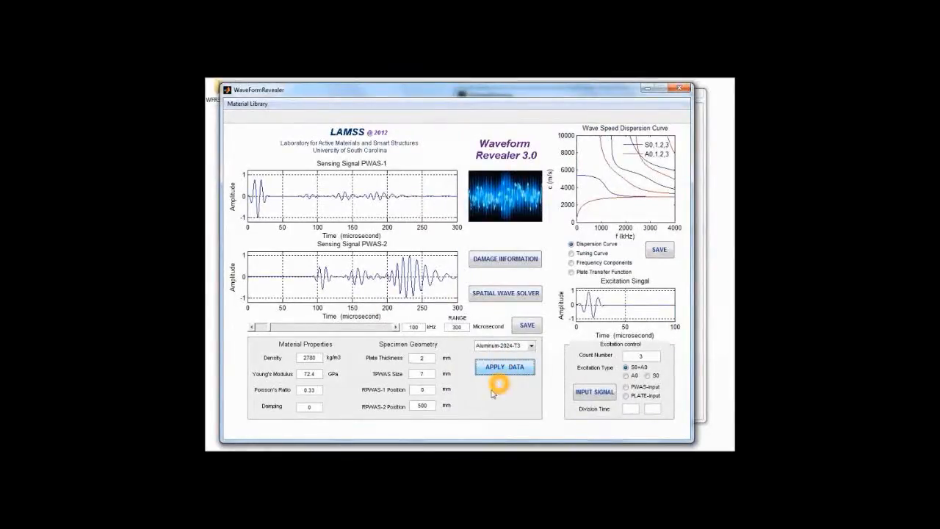
left_click(419, 287)
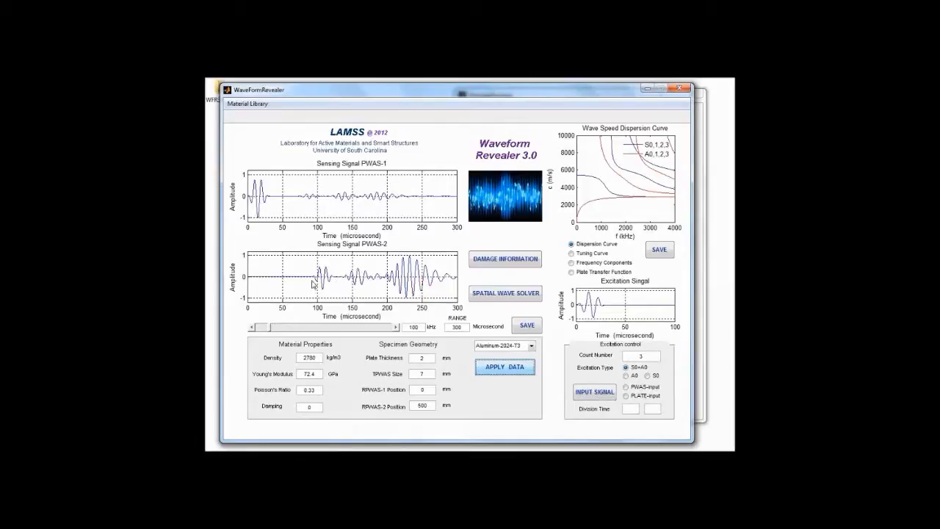
Step: Examine how the nonlinear harmonics affect the successive wave packets in Sensing Signal PWAS-2
left_click(314, 283)
left_click(323, 265)
left_click(322, 290)
left_click(338, 285)
left_click(360, 281)
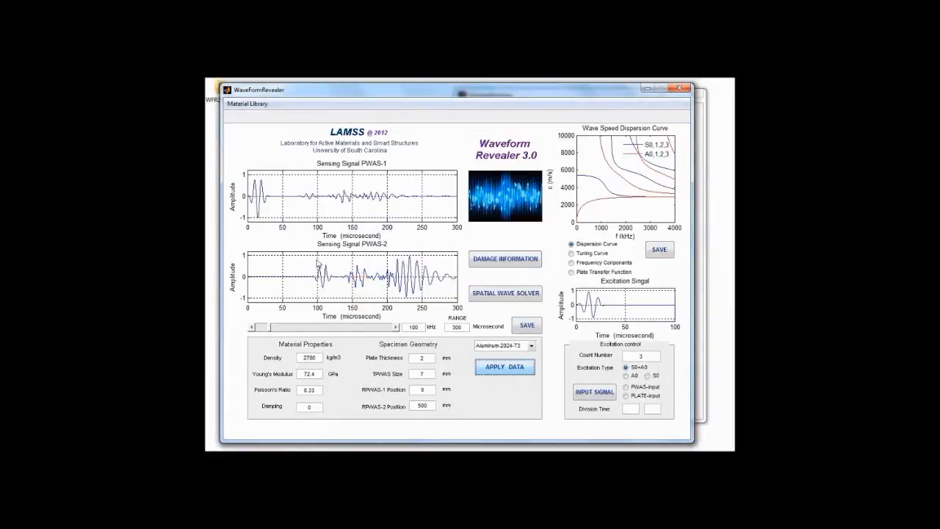
left_click(326, 267)
left_click(359, 283)
left_click(394, 277)
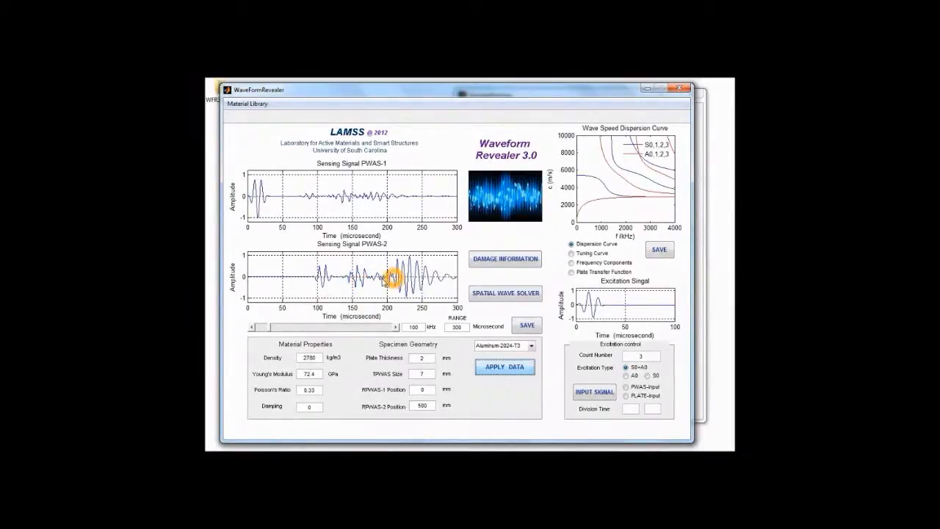
left_click(372, 279)
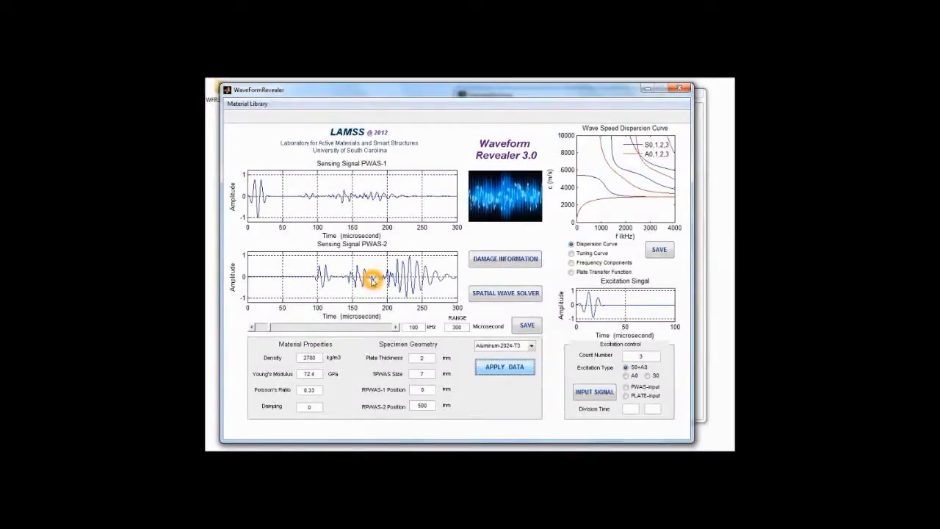
left_click(343, 278)
left_click(365, 281)
Step: Set the linear transmission phase phi-SAT to 180, apply the damage data and recalculate the sensing signals
left_click(701, 260)
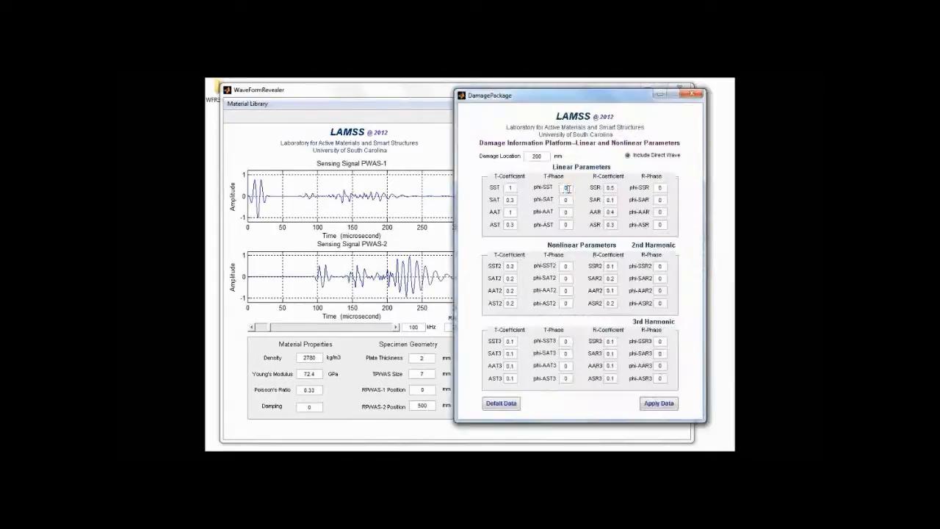
left_click_drag(570, 188, 566, 199)
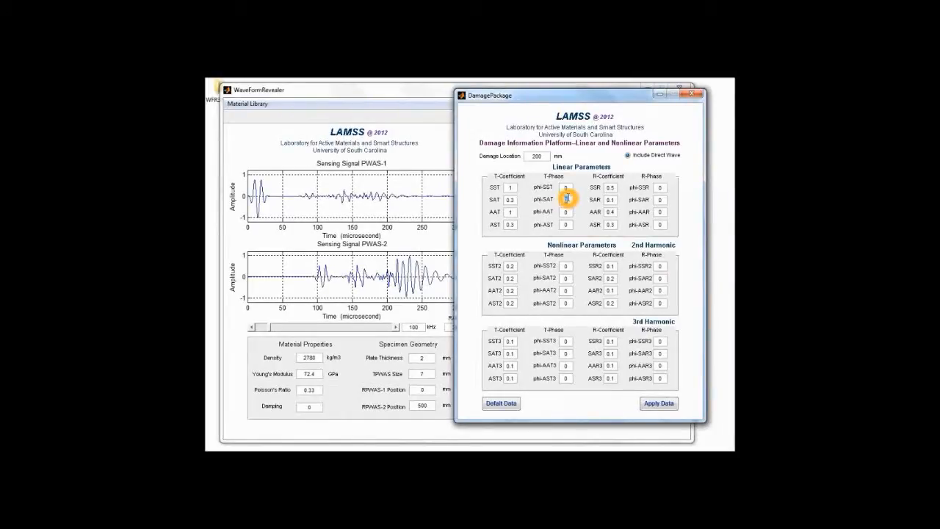
type("180")
left_click(660, 403)
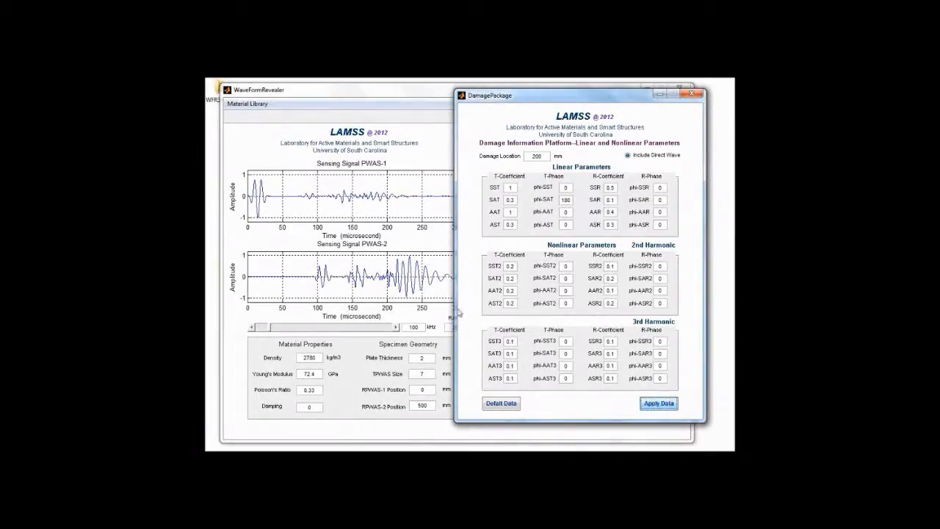
left_click(405, 301)
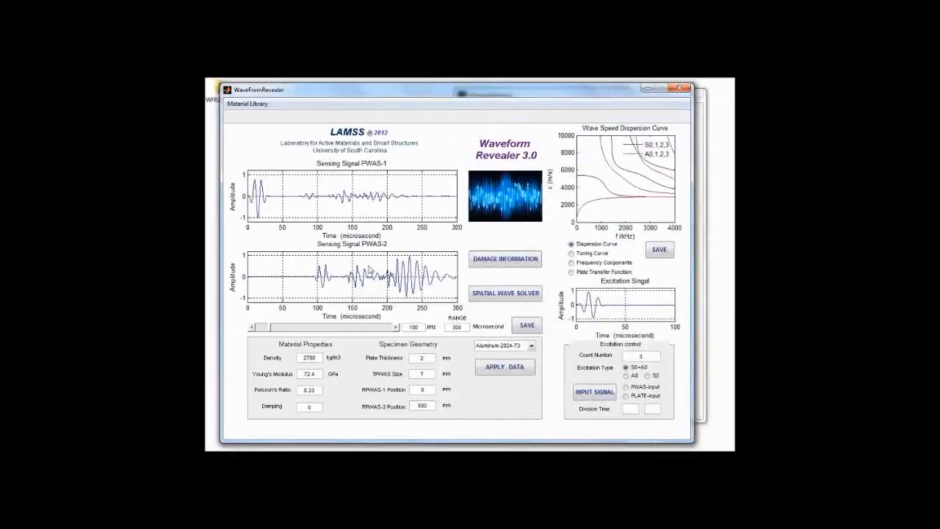
left_click(490, 368)
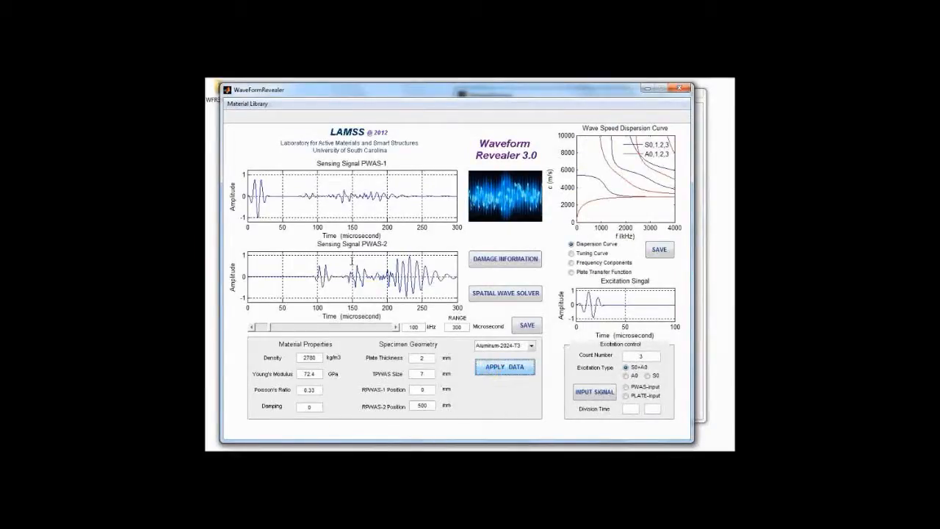
Step: Examine the effect of the phi-SAT phase on the wave packets between about 150 and 200 microseconds in Sensing Signal PWAS-2
left_click(368, 293)
left_click(382, 299)
left_click(387, 301)
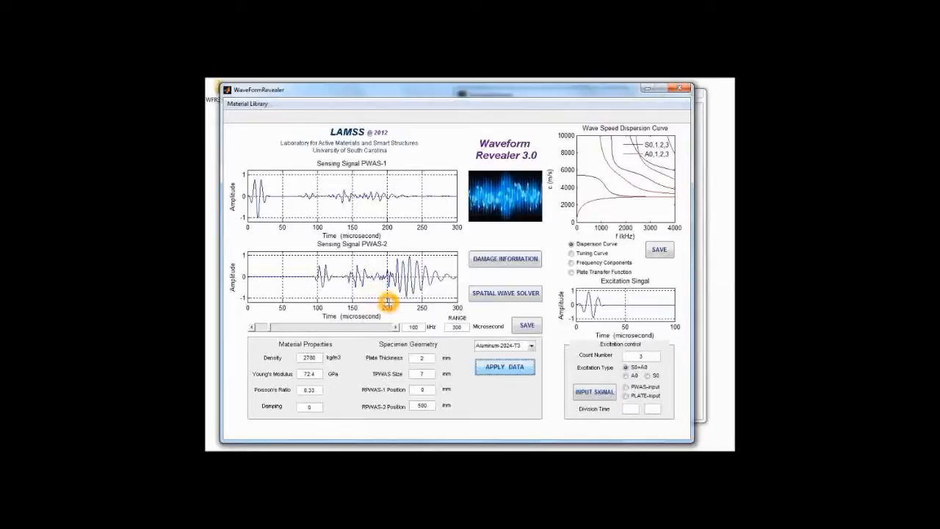
left_click(374, 276)
left_click(377, 277)
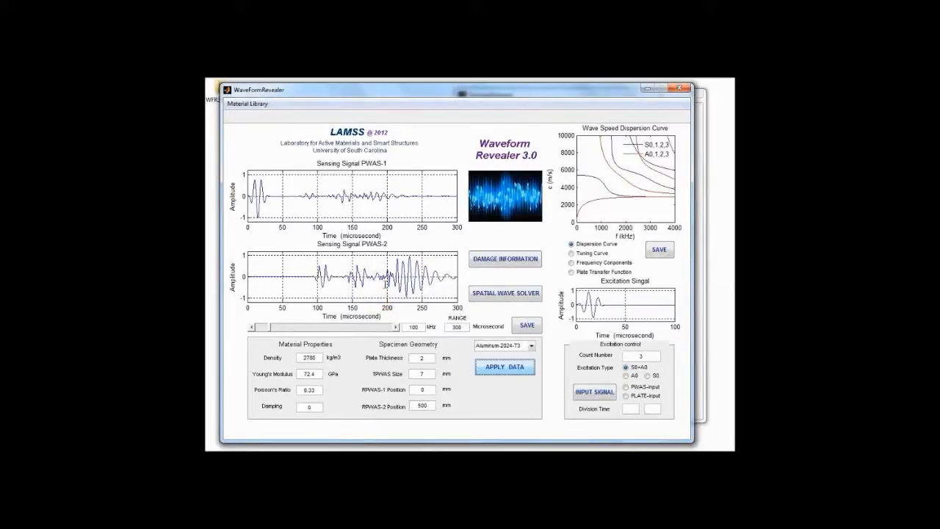
left_click(387, 291)
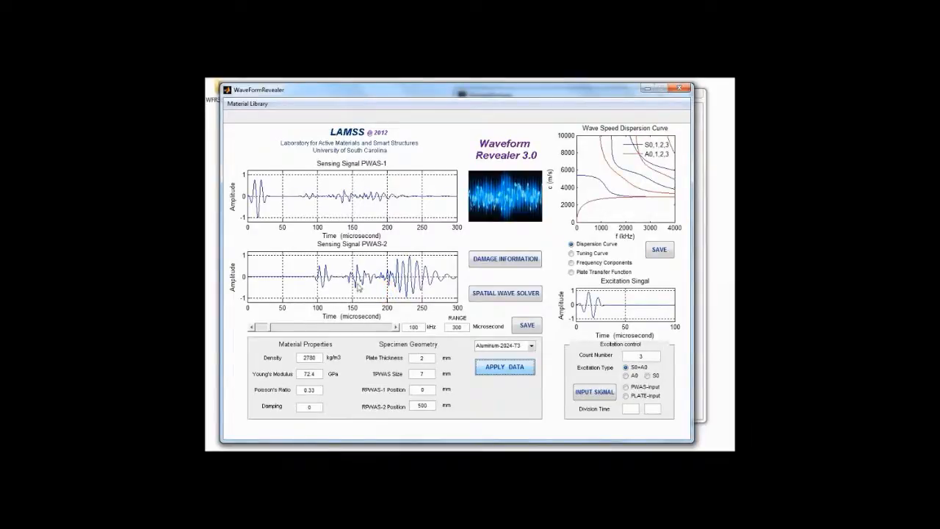
left_click(377, 293)
Step: Set the linear transmission phase phi-AST to 180, apply the damage data and recalculate the sensing signals
left_click(701, 373)
left_click(569, 219)
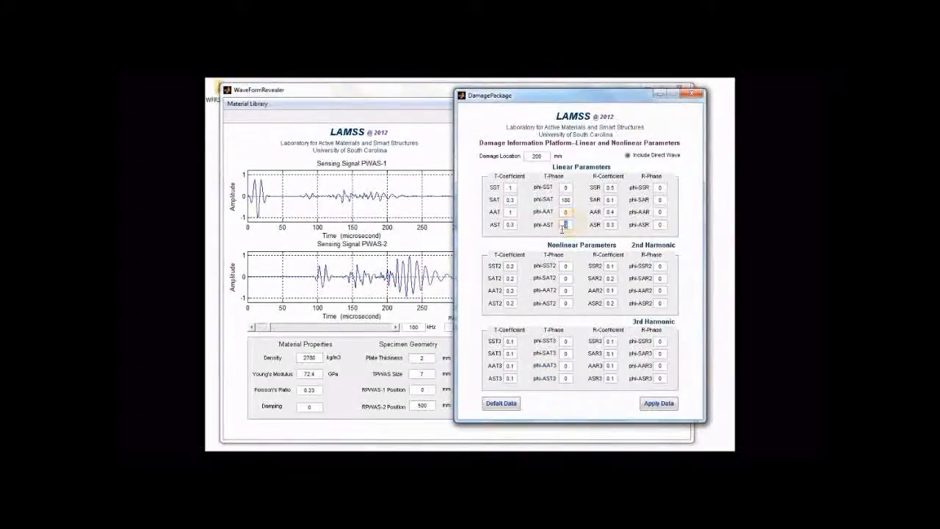
left_click(564, 225)
type("180")
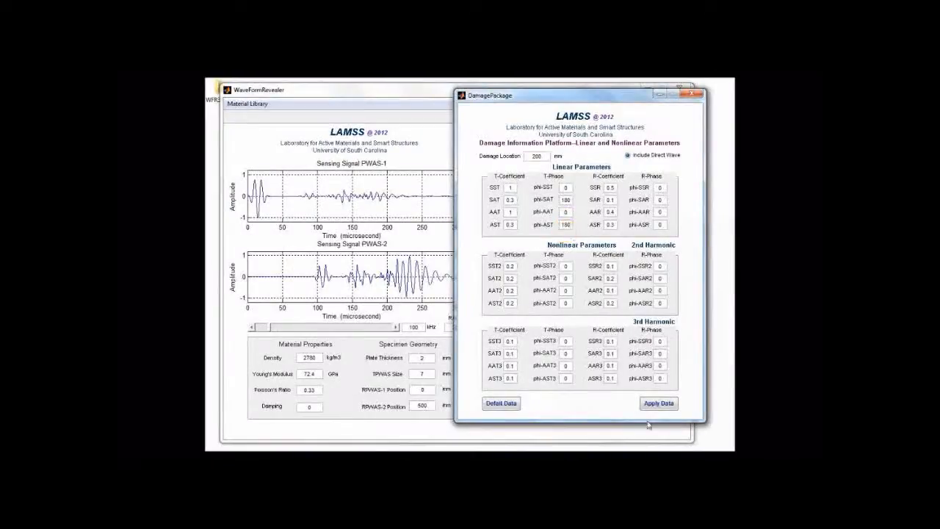
left_click(656, 403)
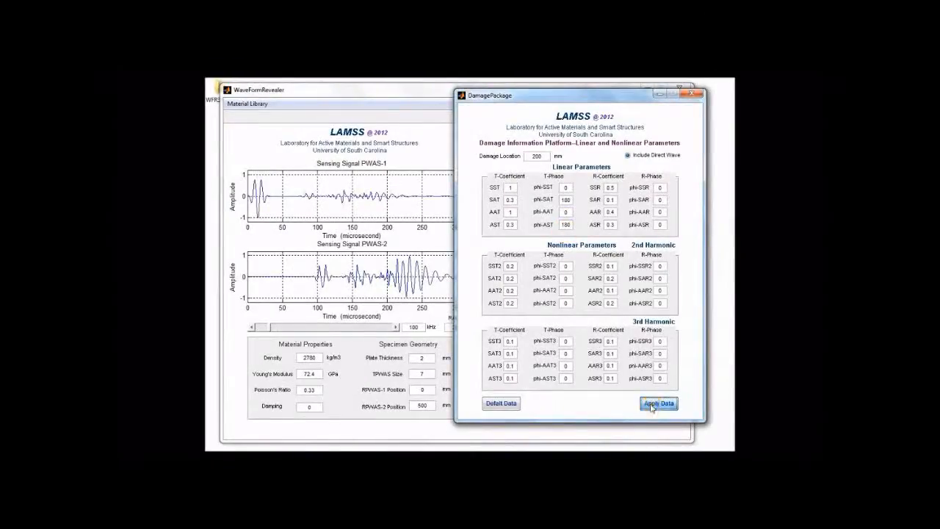
left_click(407, 306)
left_click(508, 370)
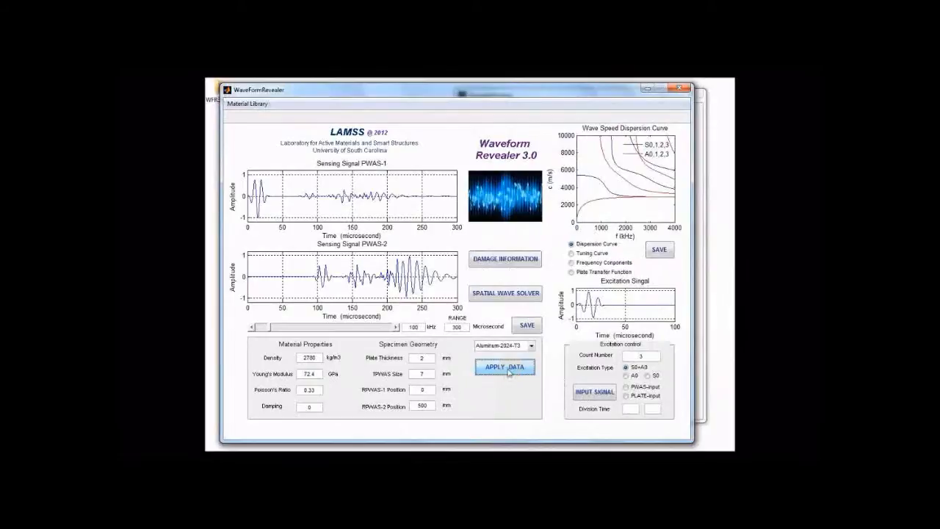
left_click(360, 285)
left_click(380, 297)
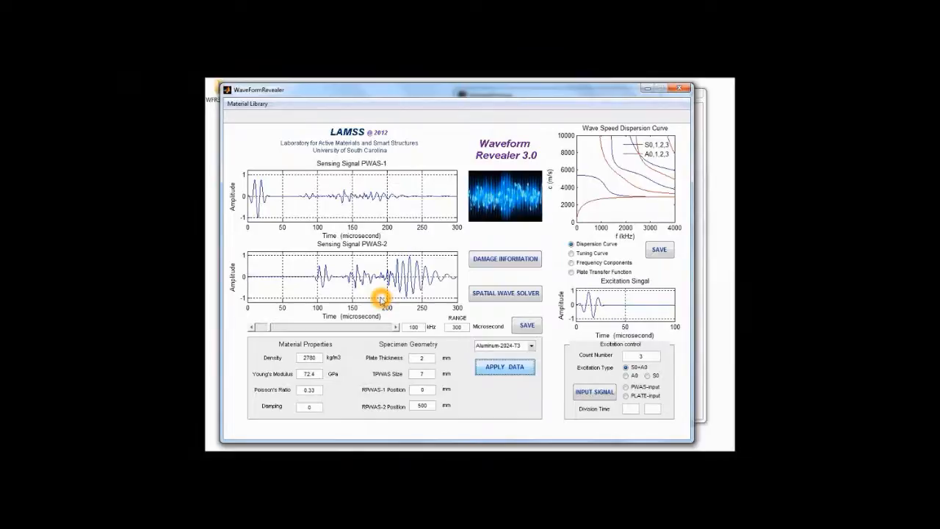
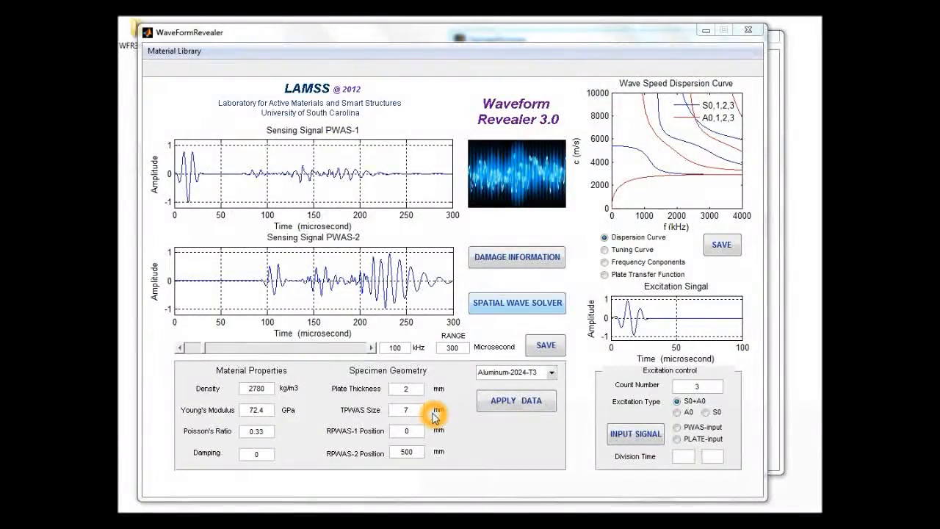
Step: Review the receiver positions and the wave packets in Sensing Signal PWAS-2 before solving the wave field along the plate
left_click(433, 416)
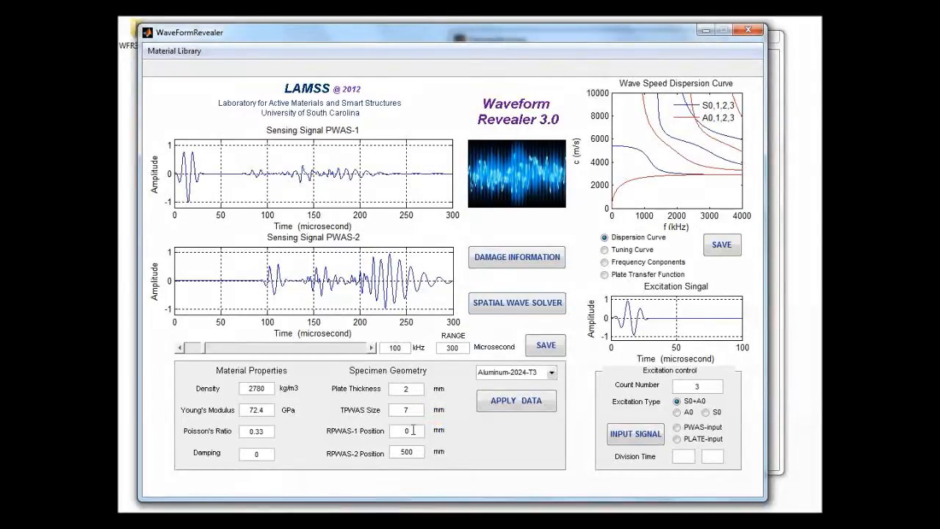
double_click(402, 451)
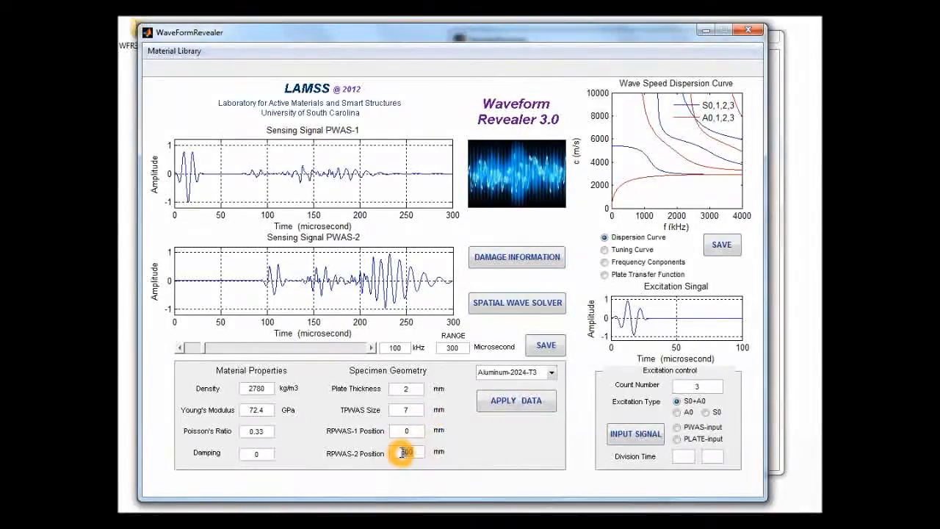
left_click(415, 430)
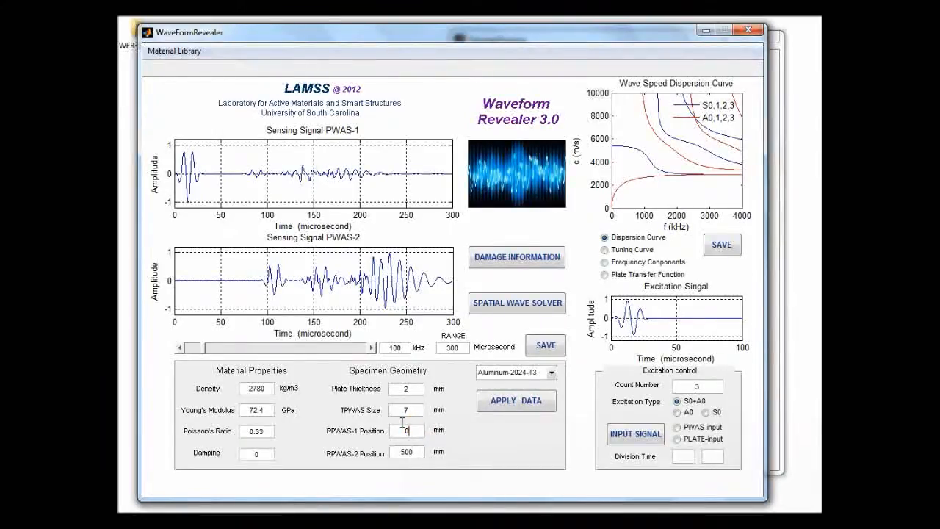
left_click(393, 292)
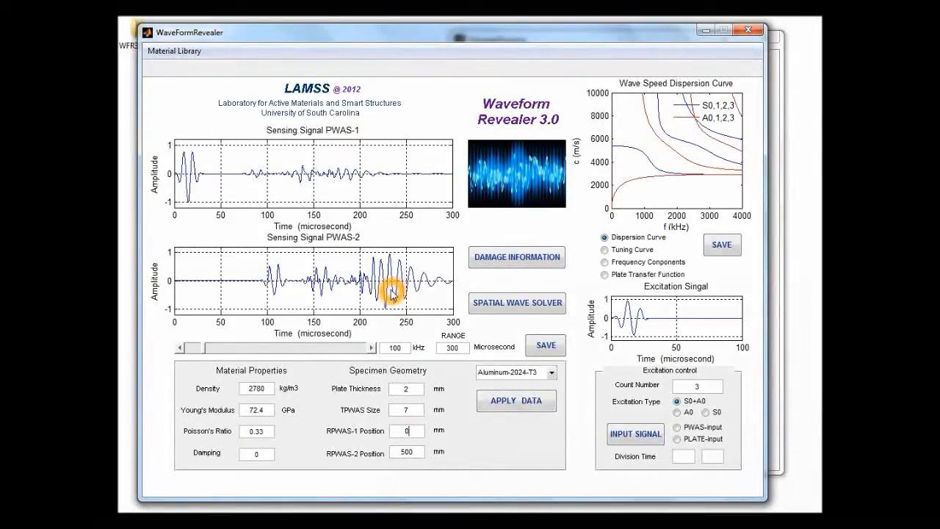
left_click(432, 295)
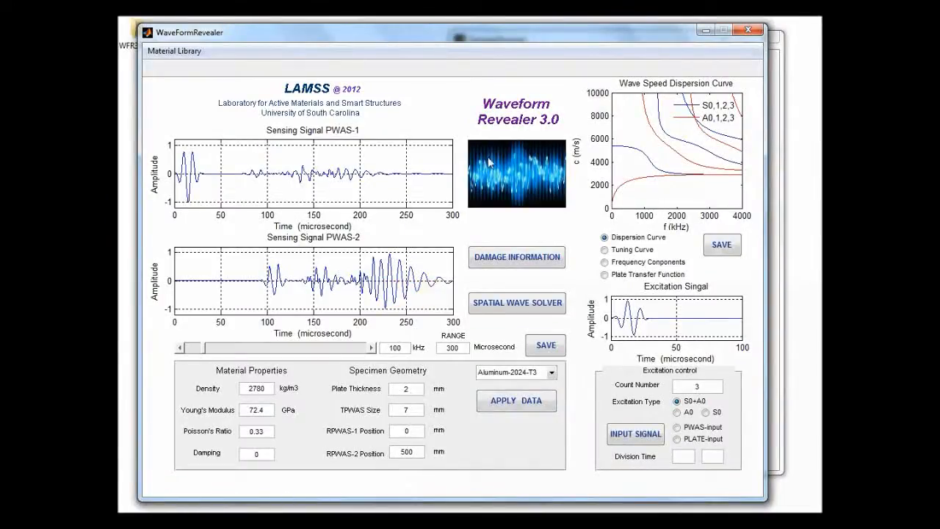
left_click(520, 142)
left_click(505, 278)
left_click(514, 309)
left_click(481, 310)
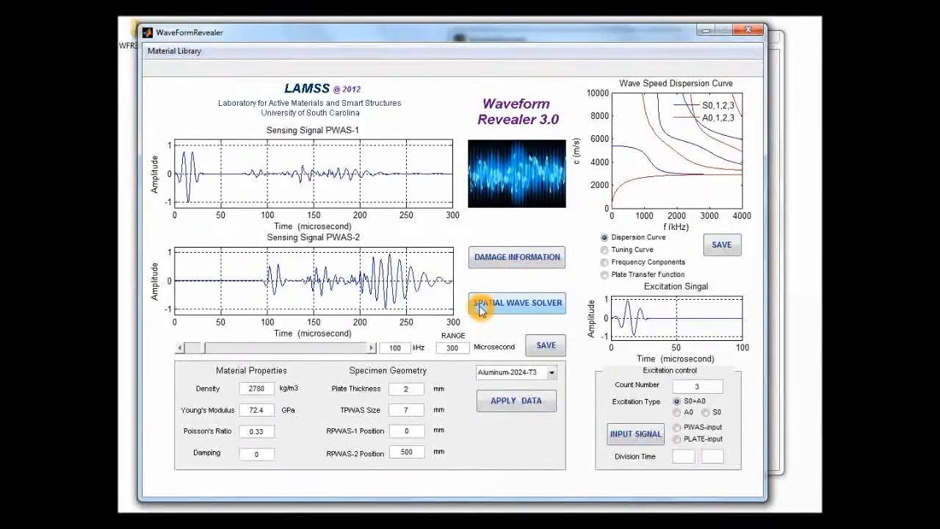
Step: Open the Spatial Wave Solver and load its default settings
left_click(522, 310)
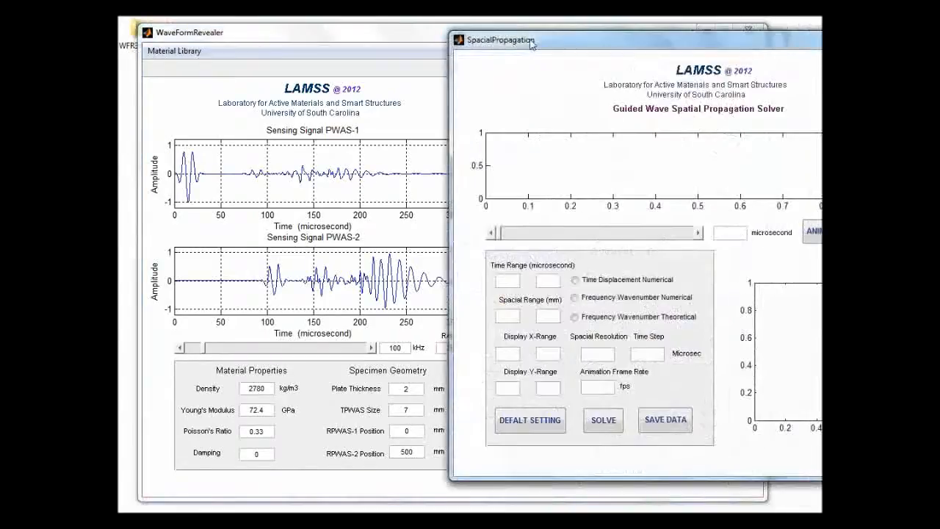
left_click_drag(516, 49, 305, 53)
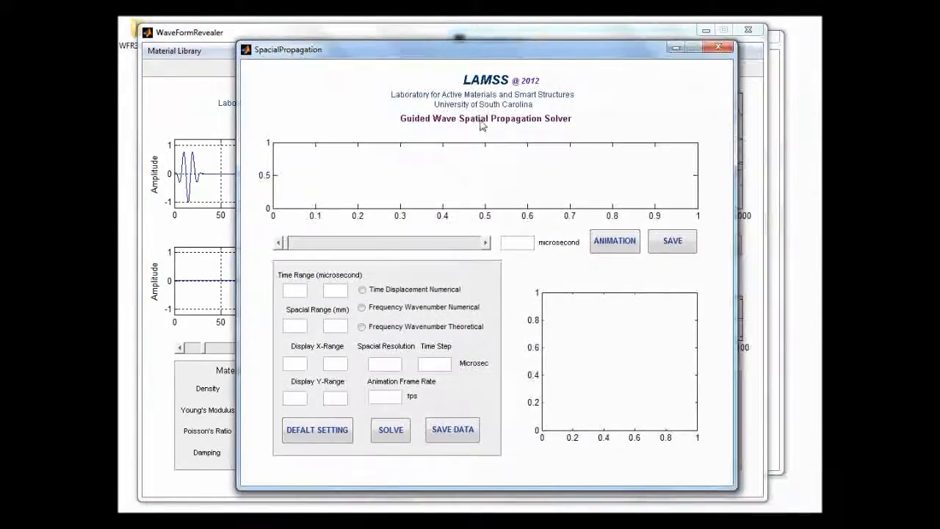
left_click(326, 433)
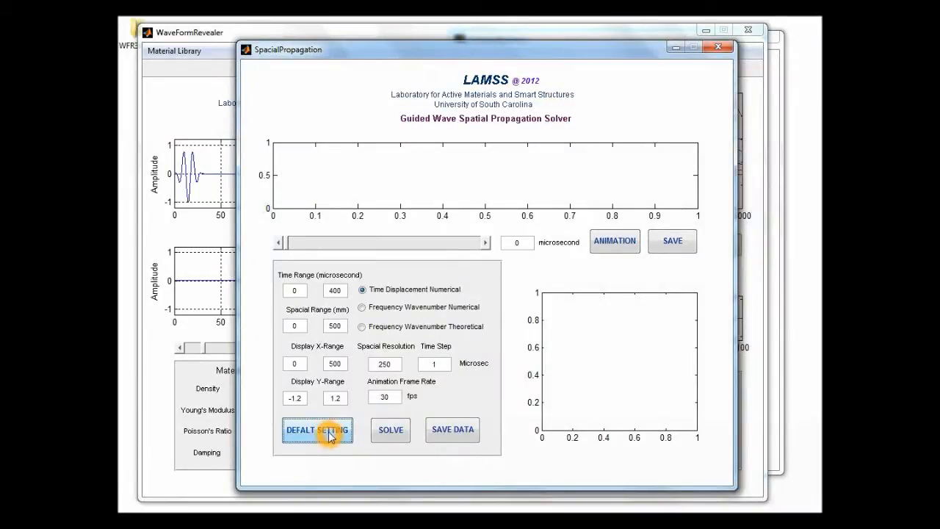
Step: Compare the solver's time range with the time range of the sensing signal plots
left_click(341, 291)
double_click(340, 290)
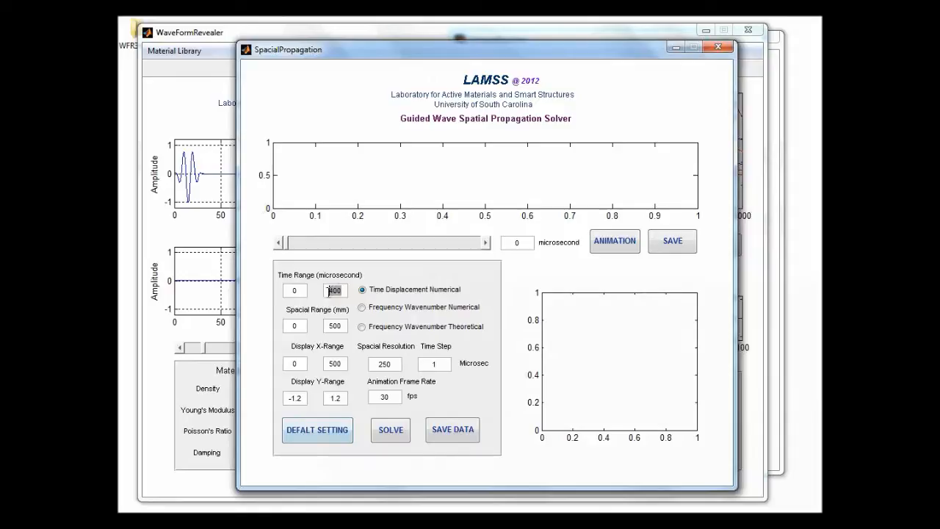
left_click_drag(381, 47, 546, 50)
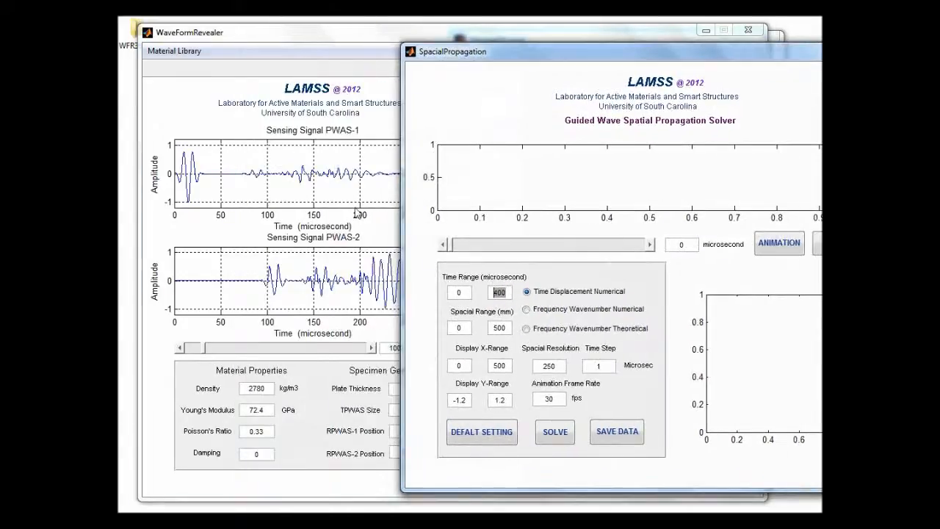
left_click(357, 213)
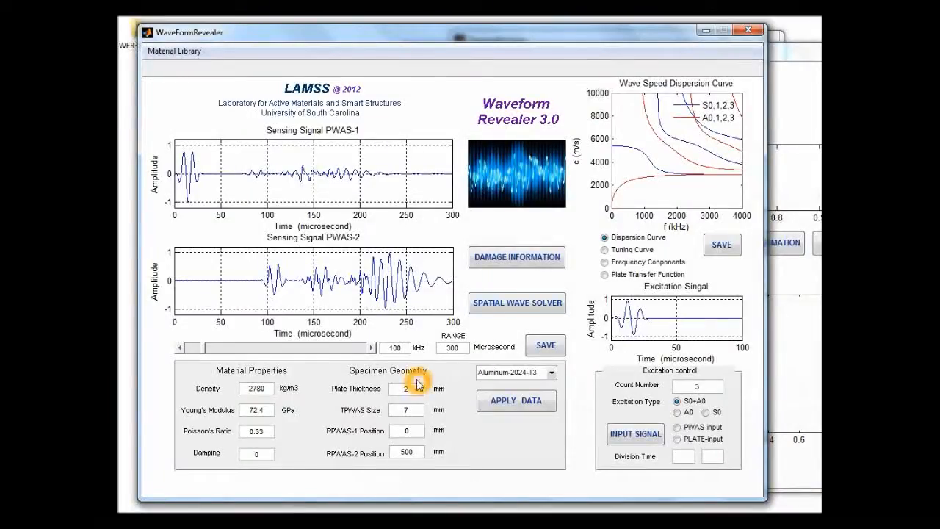
left_click(771, 58)
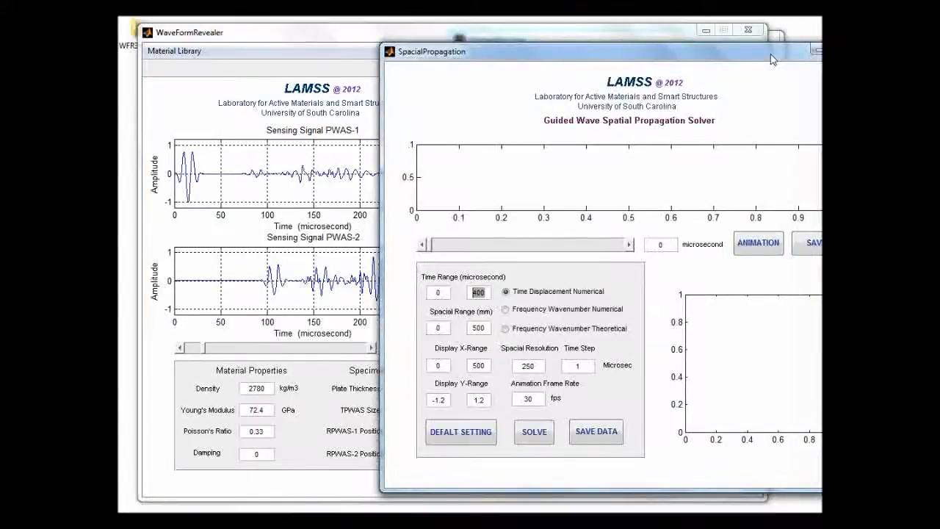
left_click_drag(770, 59, 620, 64)
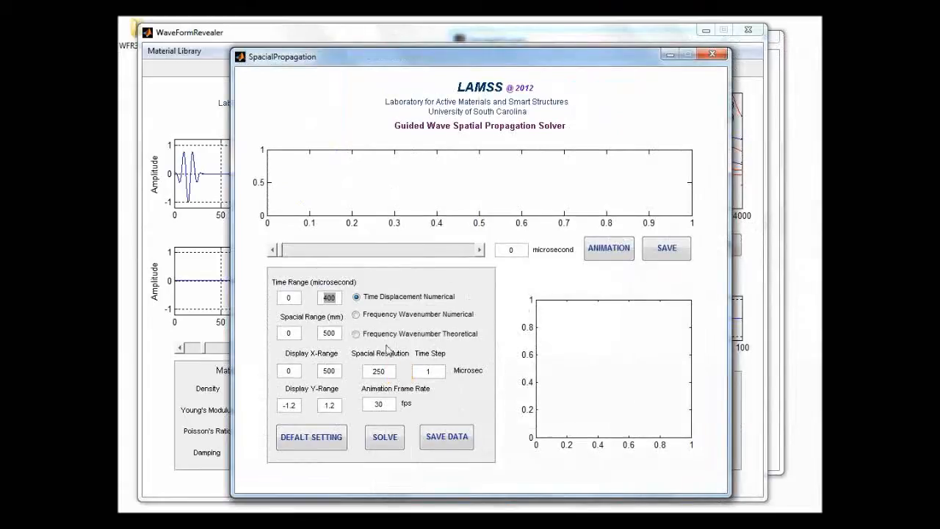
left_click(334, 297)
left_click(341, 274)
left_click(294, 298)
left_click(332, 299)
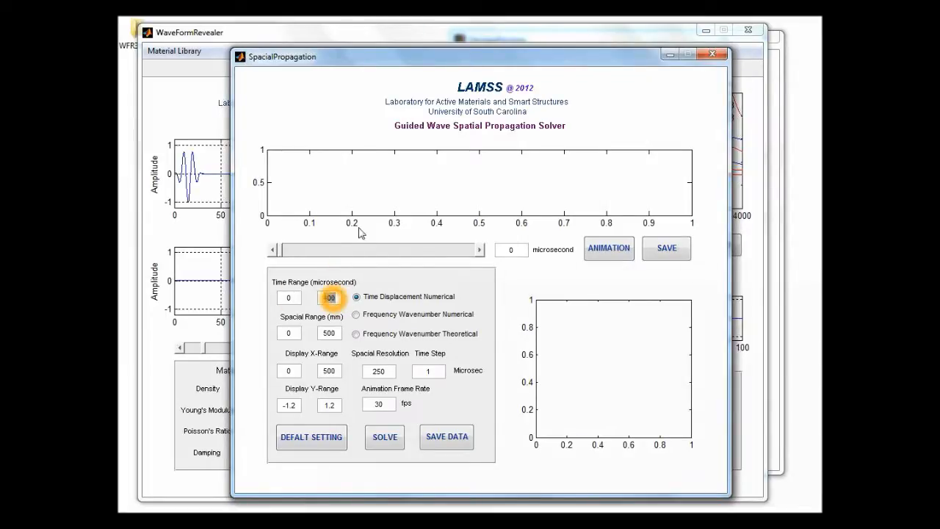
left_click(222, 172)
left_click(175, 318)
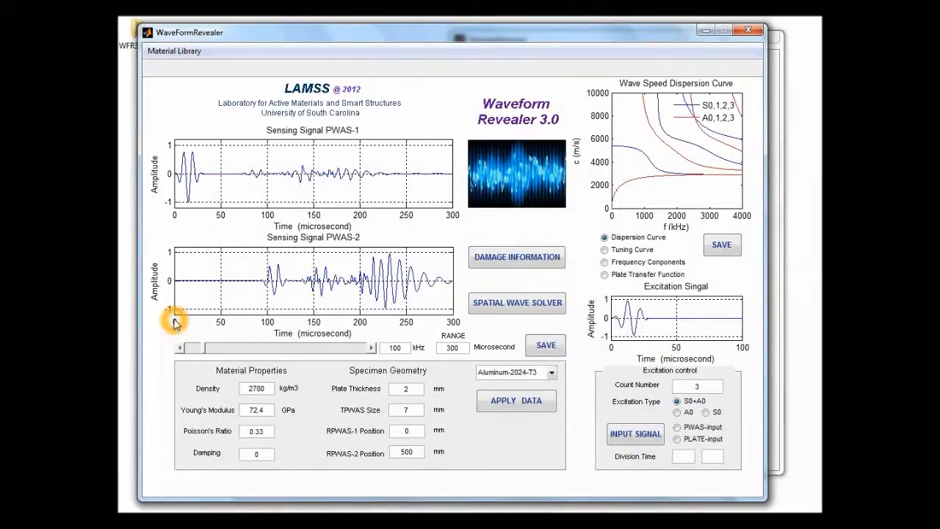
left_click(444, 328)
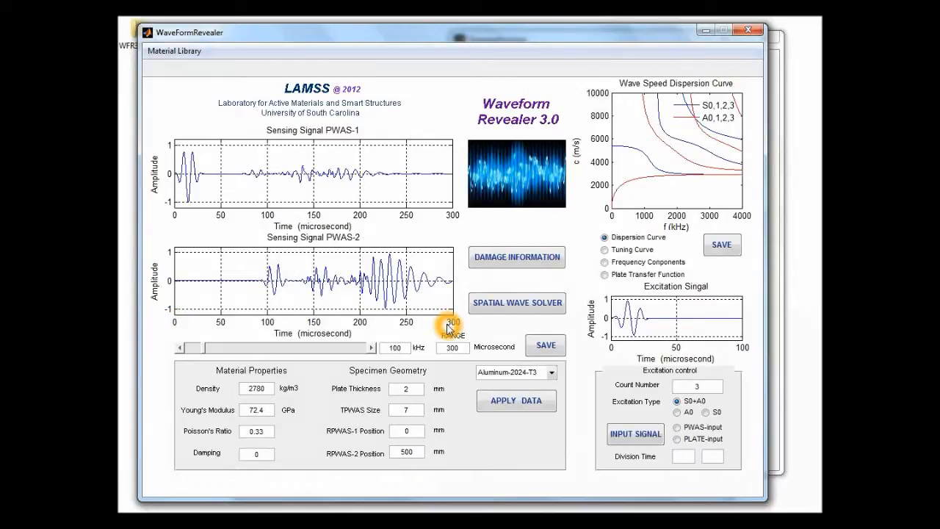
Step: Set the upper limit of the spatial solver's time range to 320 microseconds
left_click(772, 338)
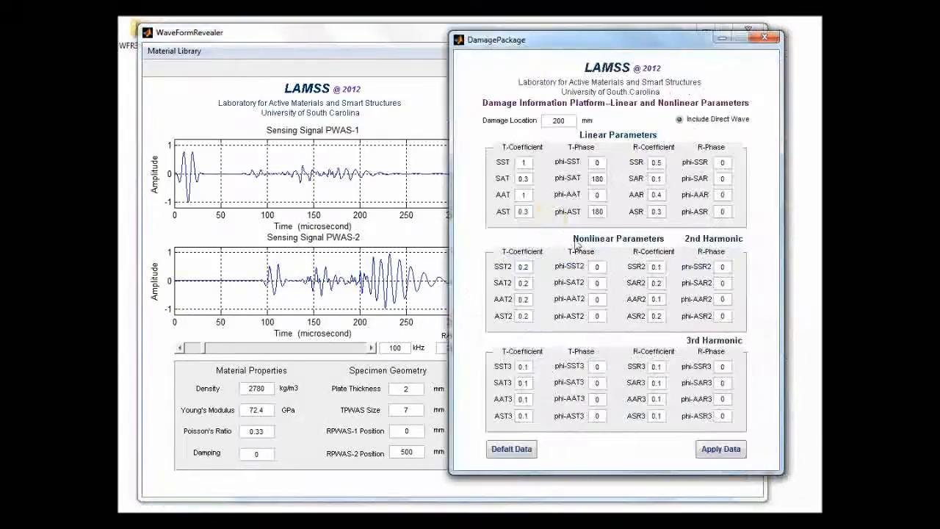
mouse_move(351, 502)
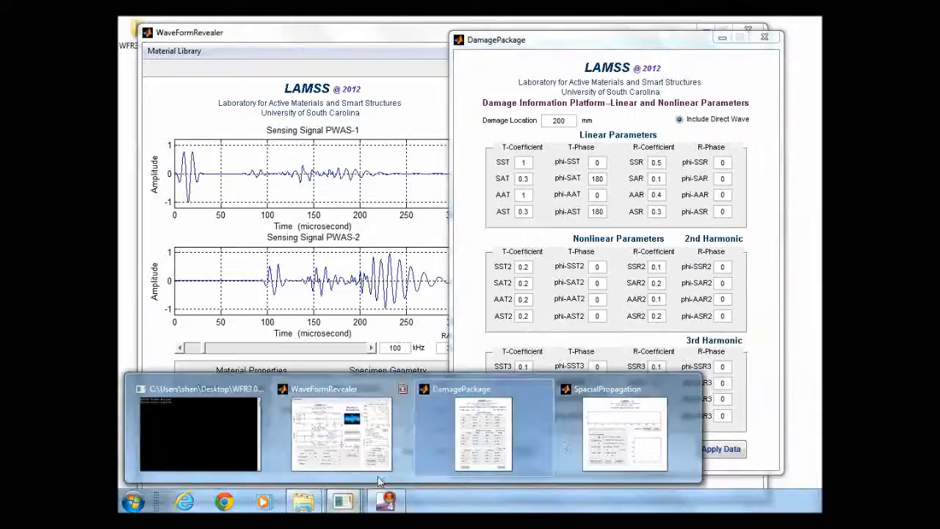
left_click(586, 439)
double_click(327, 297)
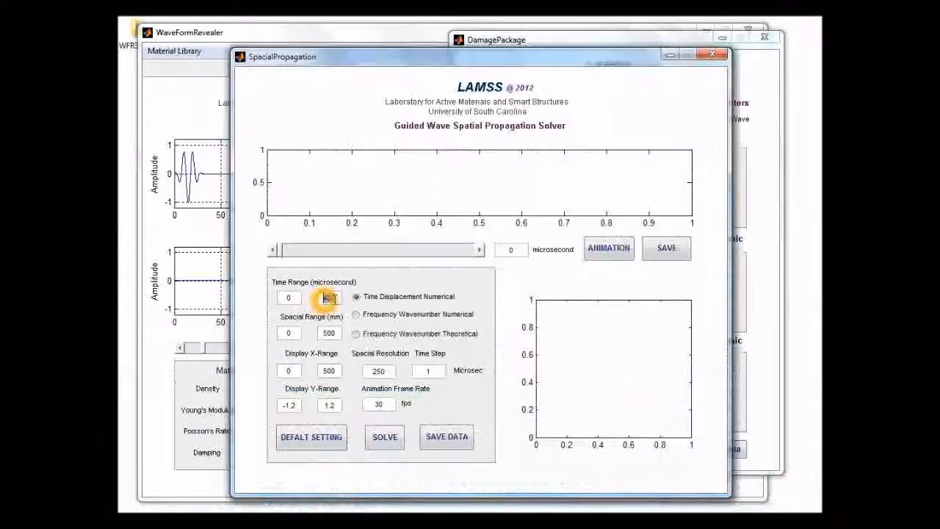
type("320")
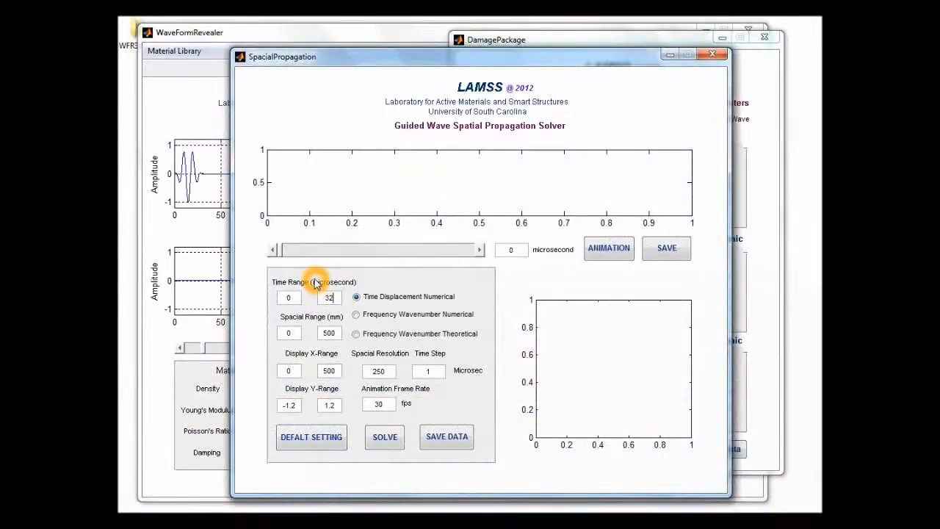
Step: Set the spatial resolution to 200 and check the time step and animation frame rate
double_click(391, 370)
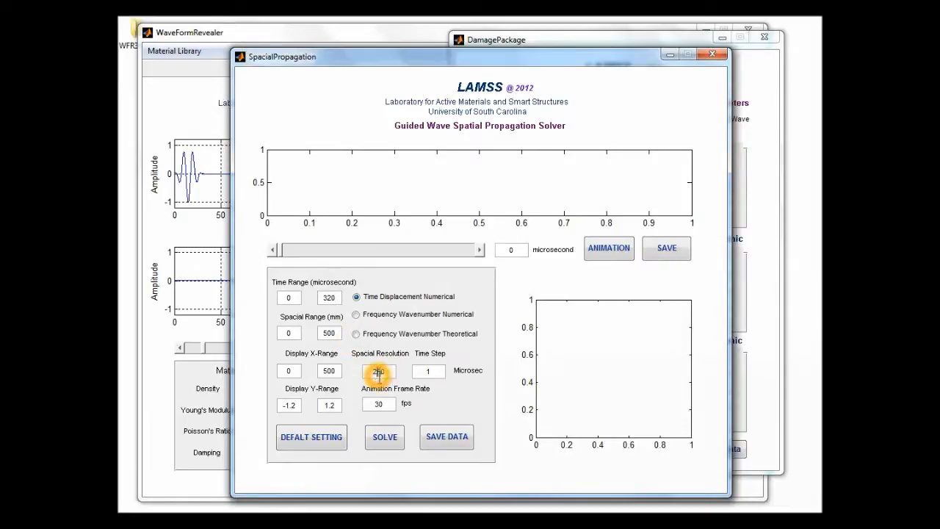
left_click(389, 360)
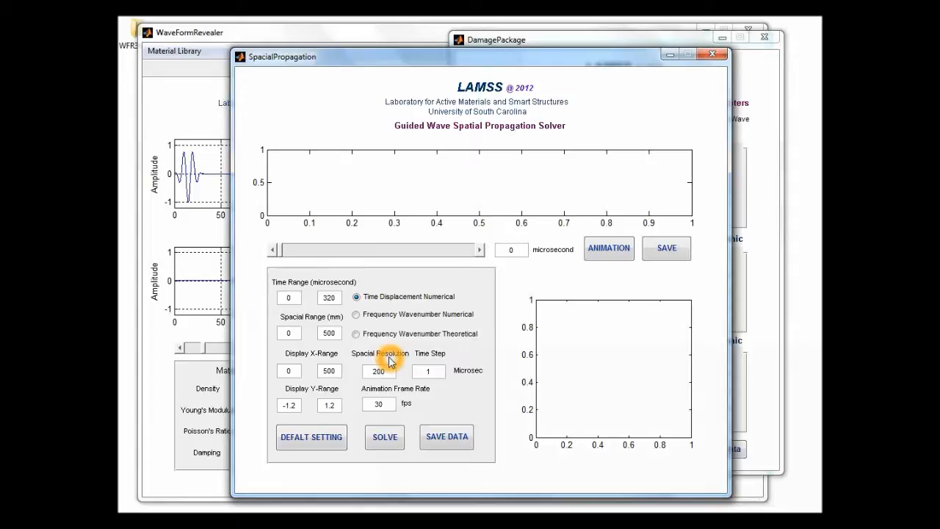
left_click(420, 366)
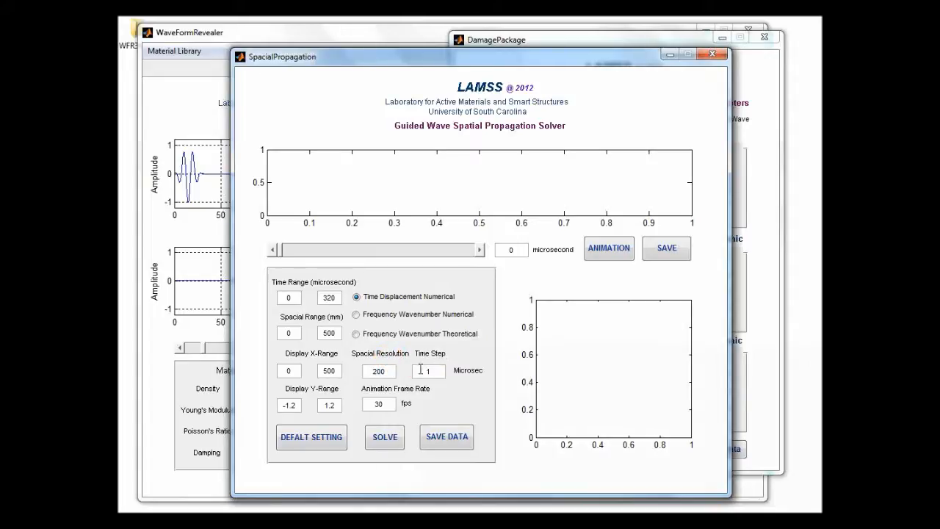
left_click(430, 372)
left_click(455, 374)
left_click(464, 367)
left_click(392, 405)
left_click(435, 367)
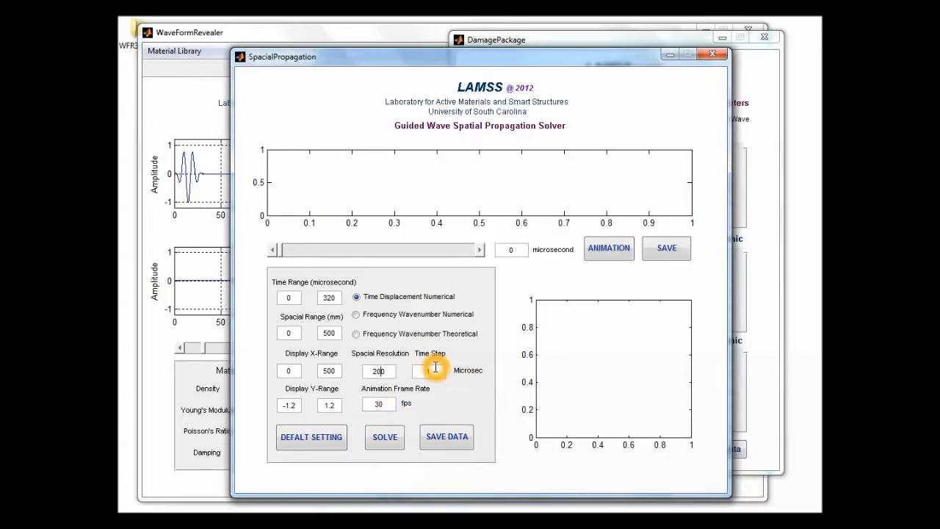
Step: Solve the guided wave spatial propagation with the current time, space and resolution settings
left_click(386, 438)
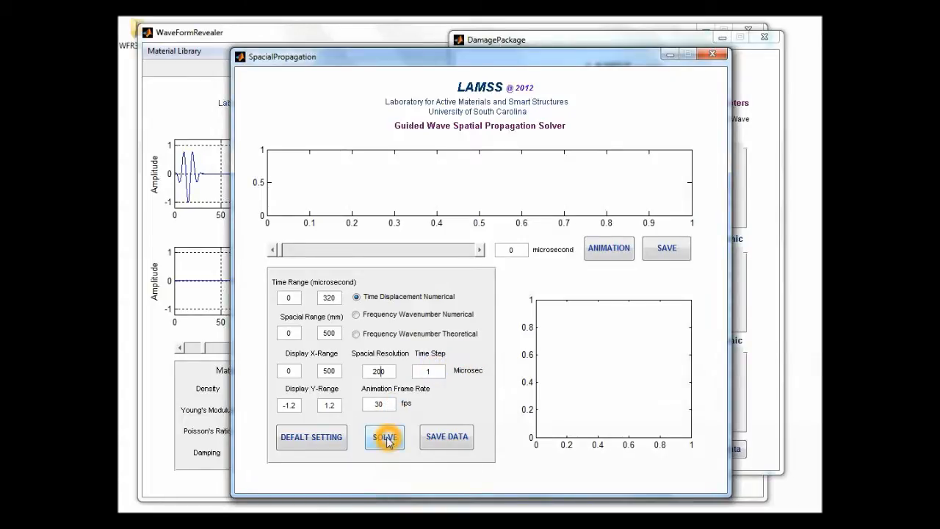
left_click(387, 439)
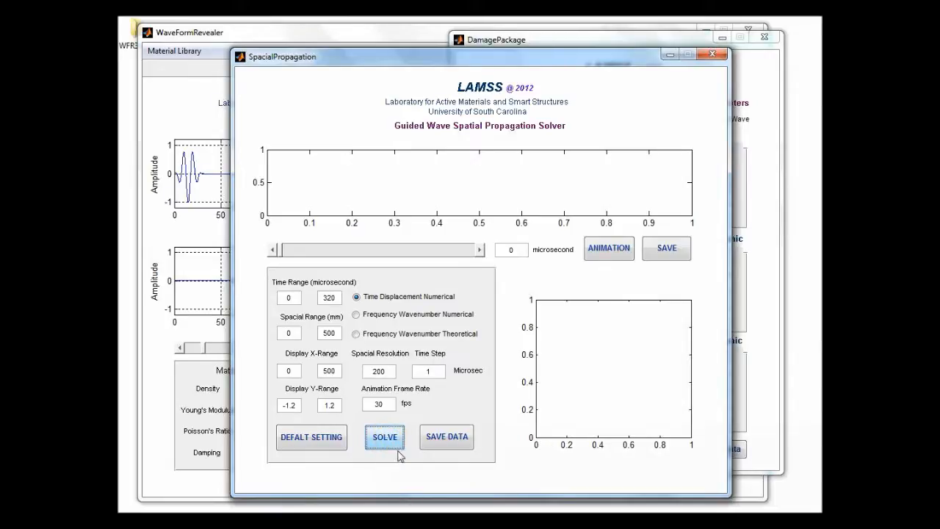
left_click(400, 449)
left_click(428, 457)
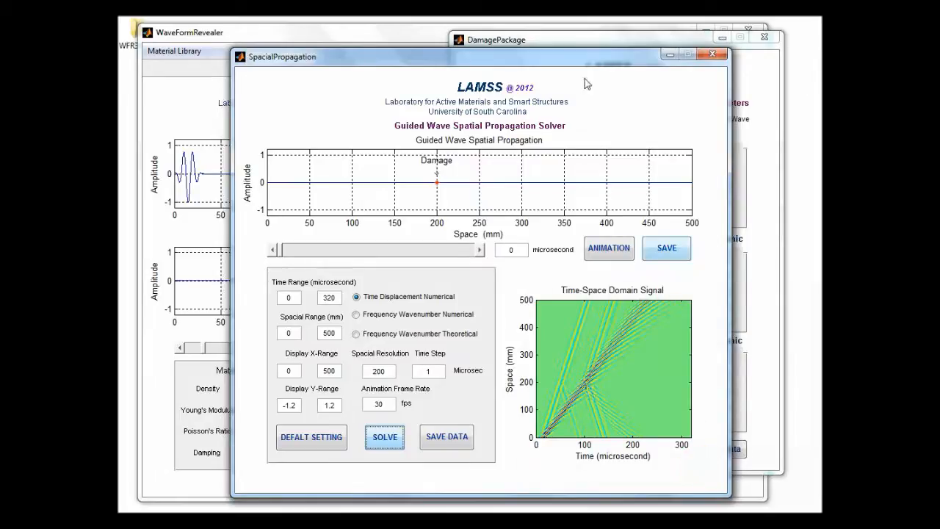
Step: Examine the transmitted and reflected wave paths around the damage location in the Time-Space Domain Signal plot
left_click(566, 384)
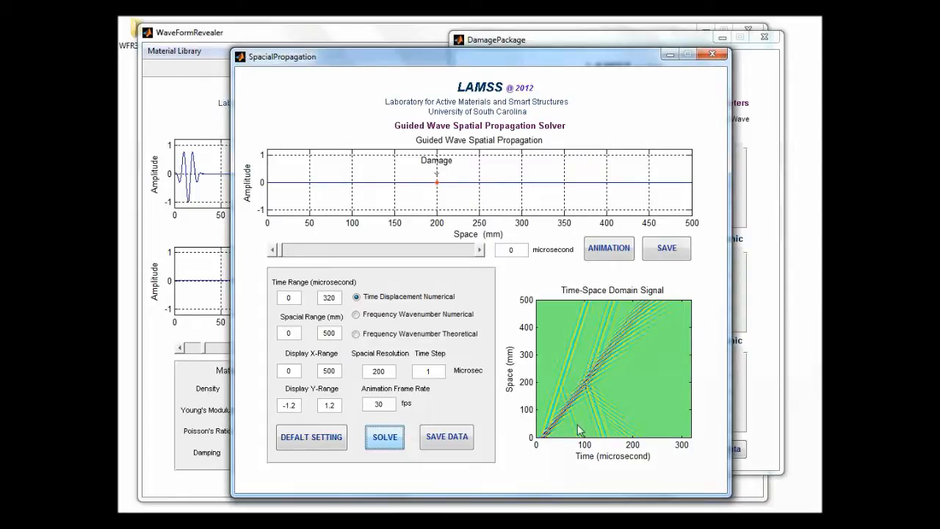
left_click(572, 370)
left_click(588, 384)
left_click(574, 401)
left_click(591, 380)
left_click(628, 437)
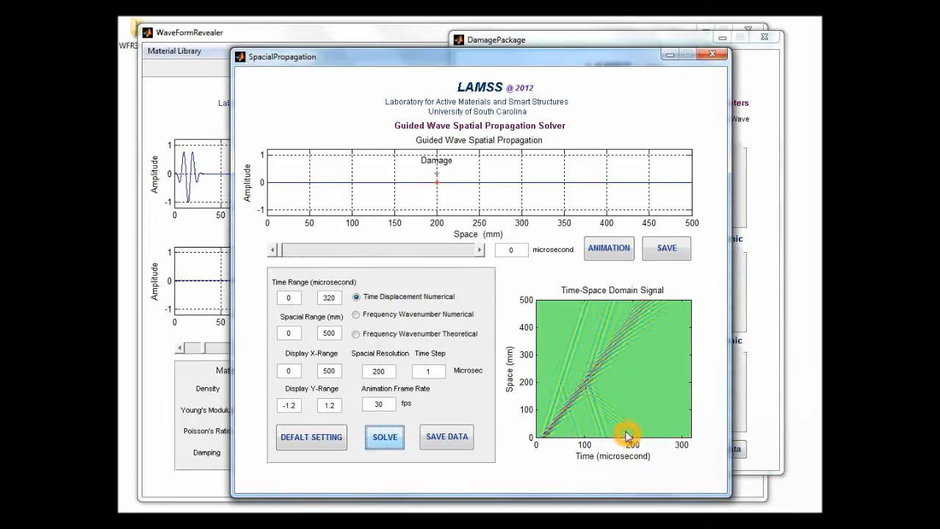
left_click(600, 403)
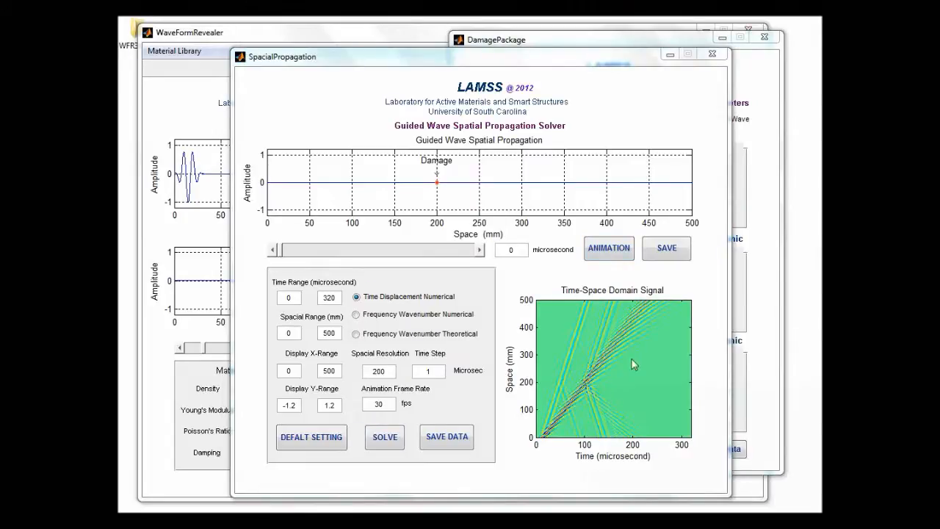
left_click(580, 292)
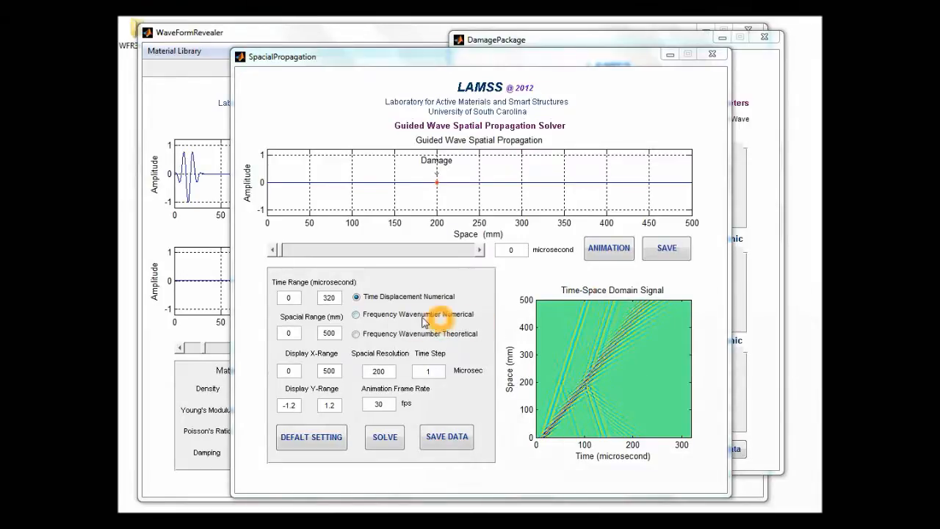
Step: Display the numerical frequency-wavenumber domain signal and overlay the theoretical frequency-wavenumber curves
left_click(357, 315)
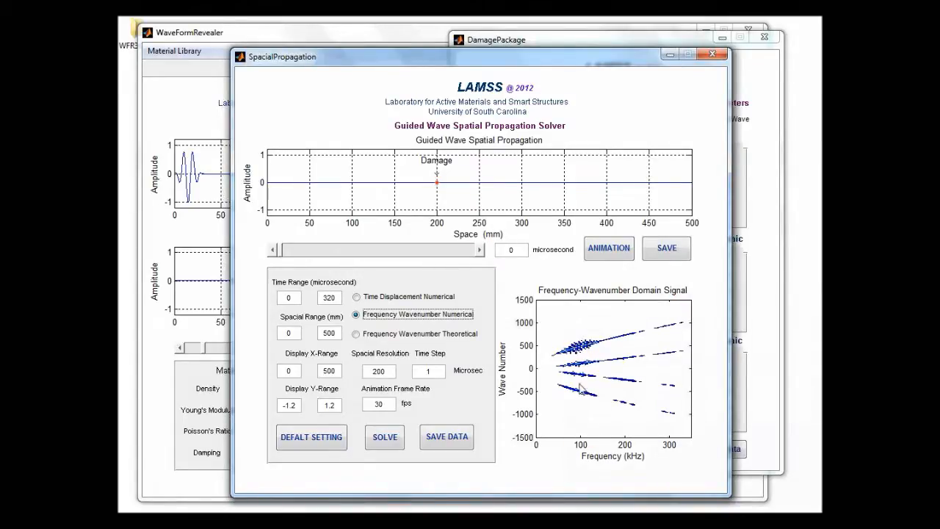
left_click(356, 334)
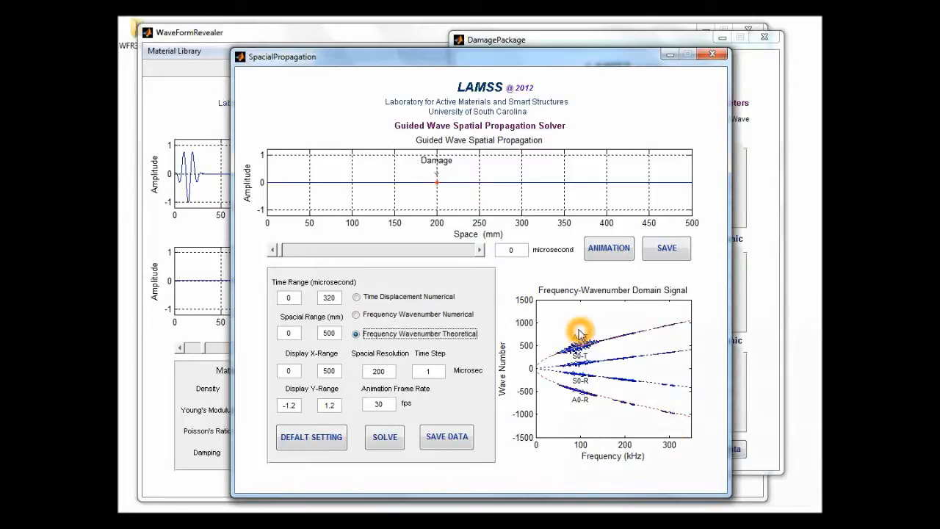
Step: View the linear and nonlinear damage parameters in the DamagePackage window and return to the SpacialPropagation window
left_click(758, 273)
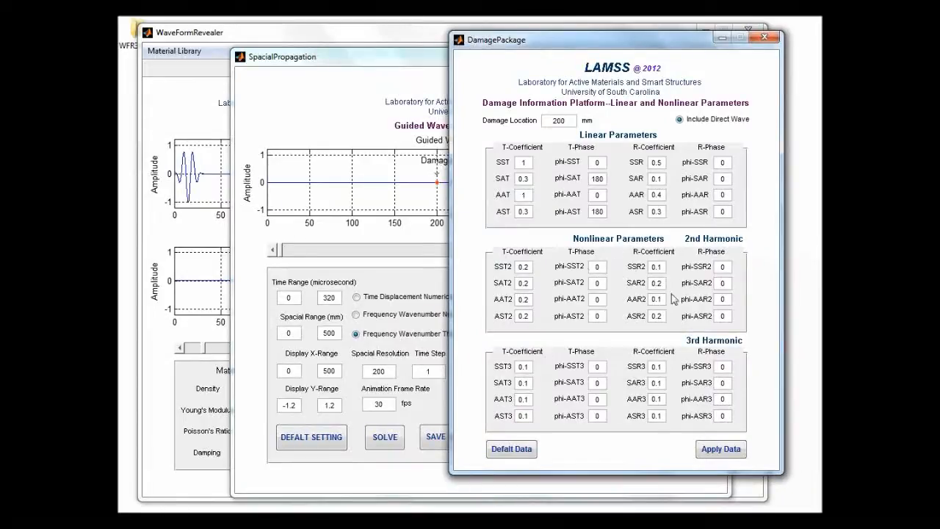
left_click(420, 237)
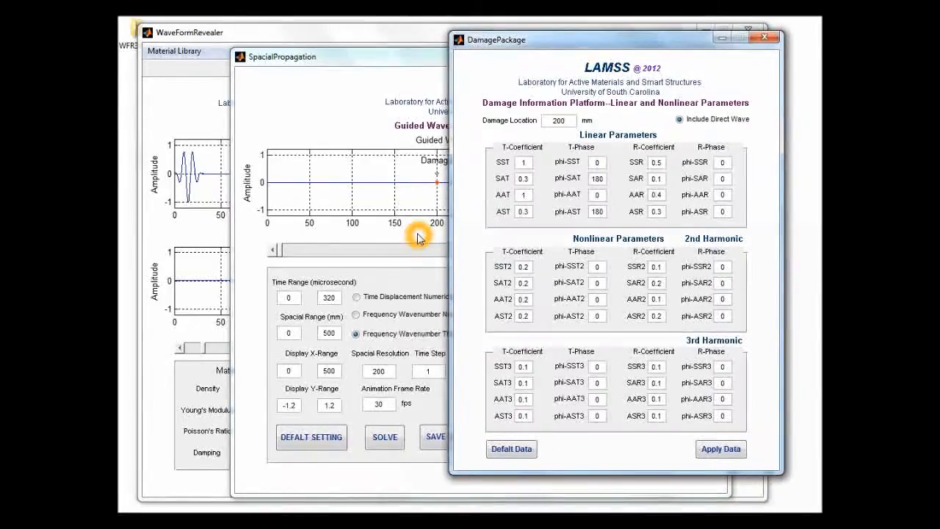
left_click(567, 390)
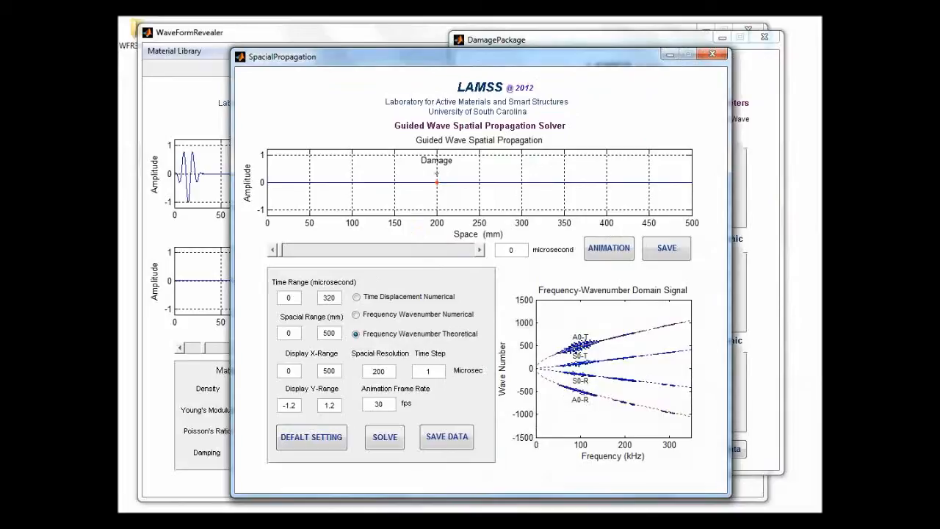
Step: Check the damage marker's position in the Guided Wave Spatial Propagation plot against the Damage Location in the DamagePackage window
left_click(515, 156)
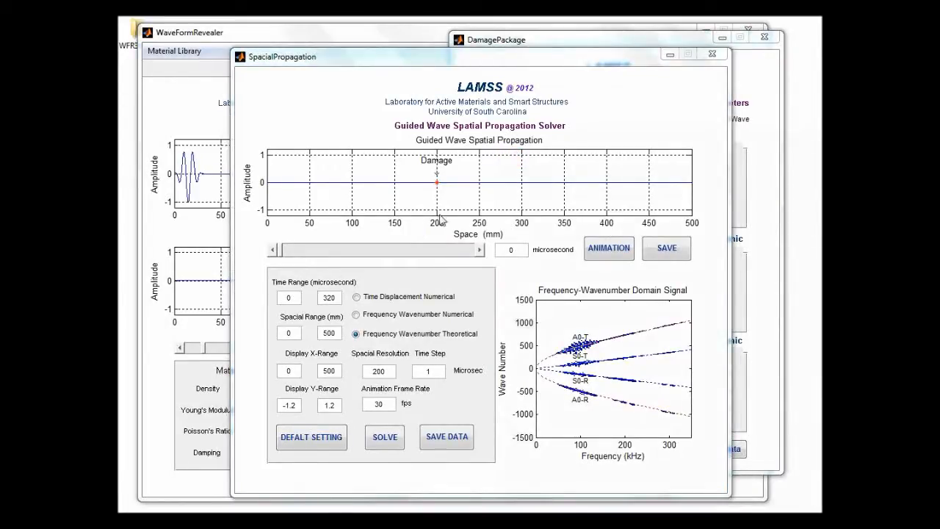
left_click(453, 149)
left_click(438, 147)
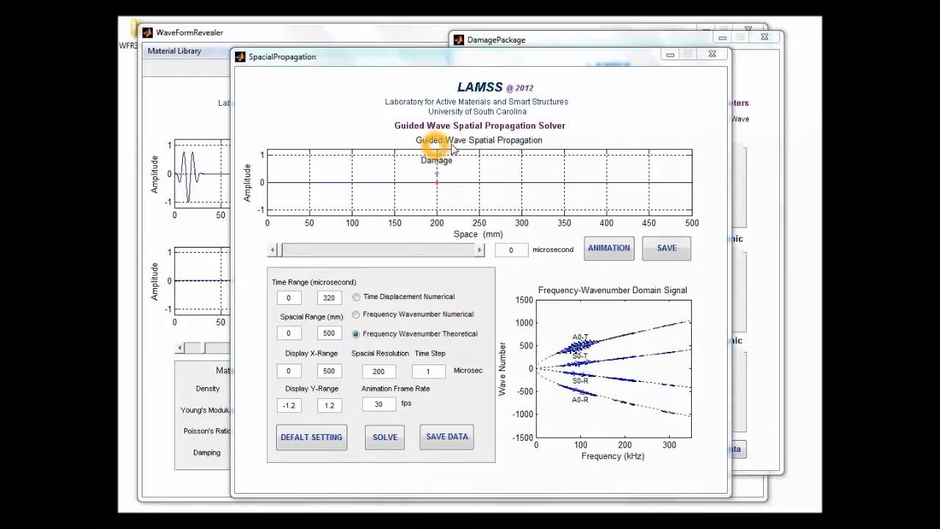
left_click(529, 148)
left_click(436, 191)
left_click(437, 185)
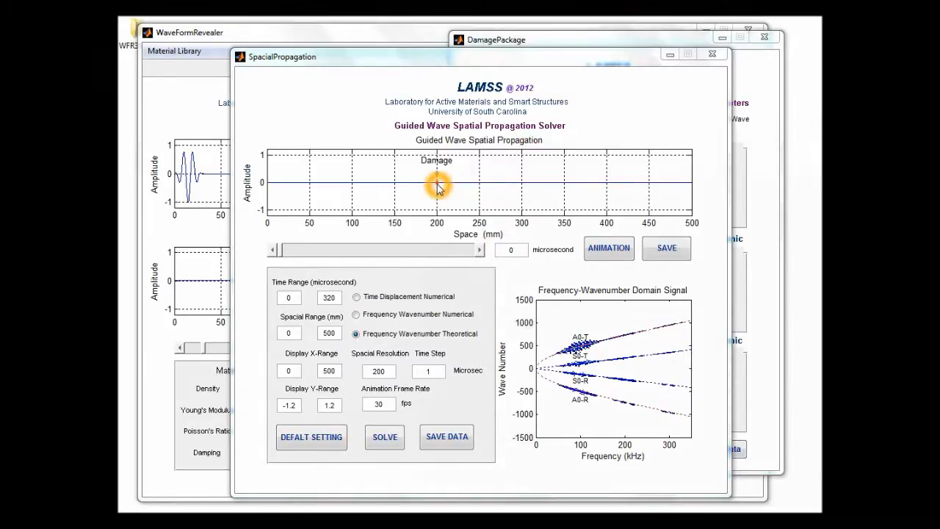
left_click(437, 222)
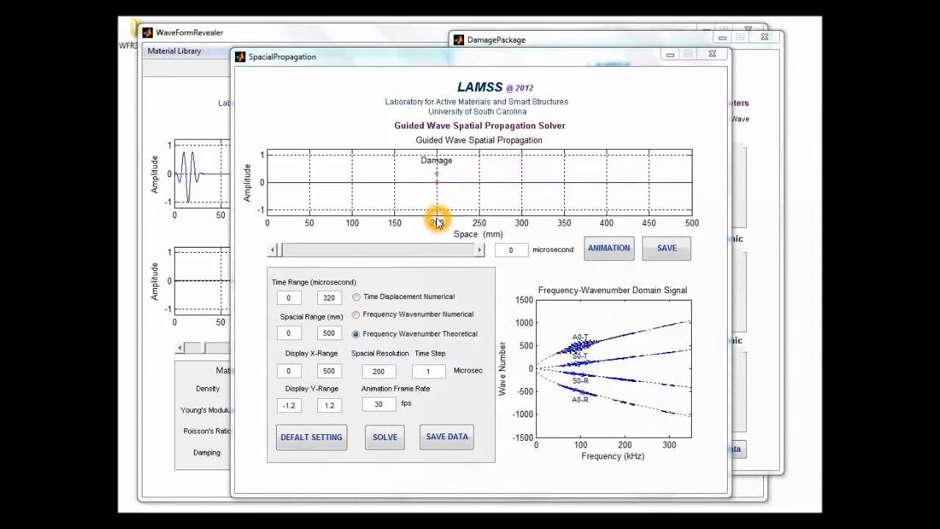
left_click(624, 41)
left_click(561, 120)
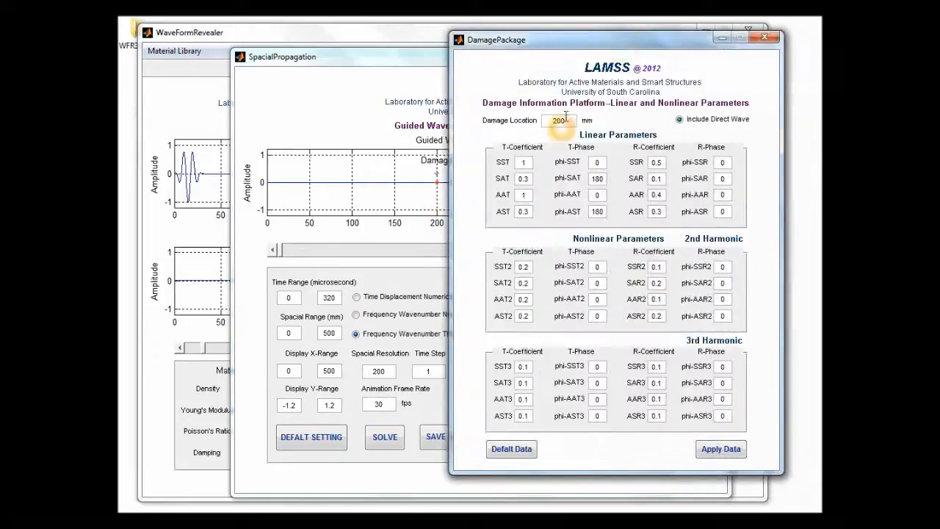
left_click(422, 111)
Step: Step the guided wave spatial propagation forward one time step after another to 72 microseconds, following the wave past the damage
left_click(374, 250)
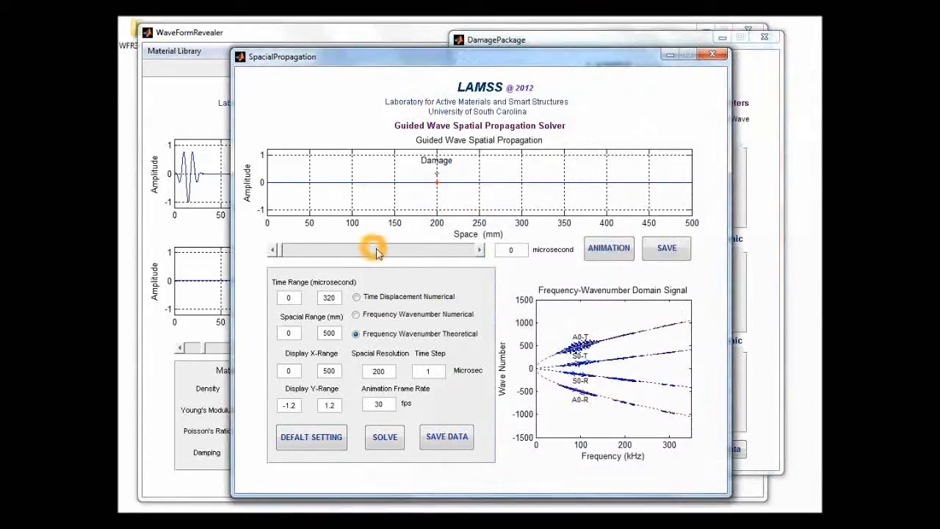
left_click(479, 250)
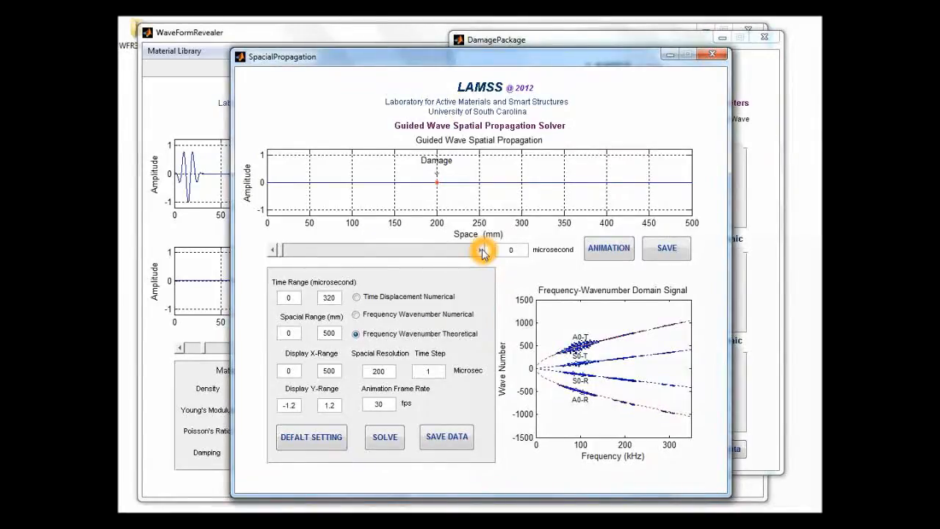
left_click(481, 250)
left_click(482, 250)
left_click(482, 251)
left_click(481, 250)
left_click(481, 250)
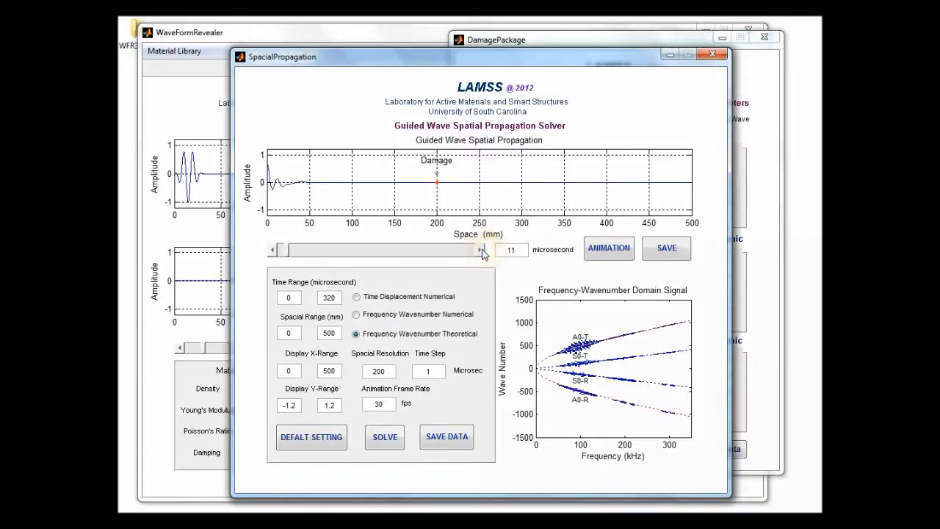
left_click(481, 250)
left_click(482, 250)
left_click(481, 250)
left_click(482, 251)
left_click(482, 250)
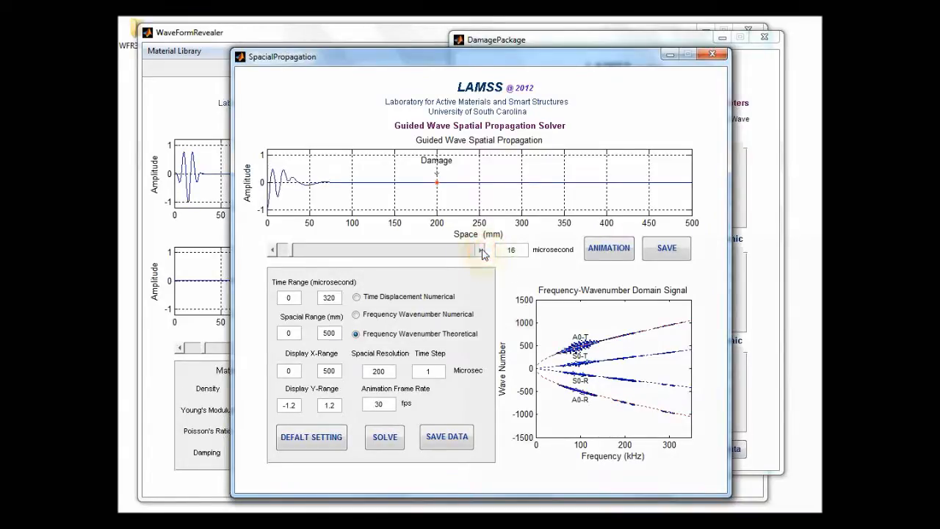
left_click(481, 250)
left_click(481, 250)
left_click(482, 250)
left_click(482, 250)
left_click(482, 251)
left_click(482, 250)
left_click(482, 250)
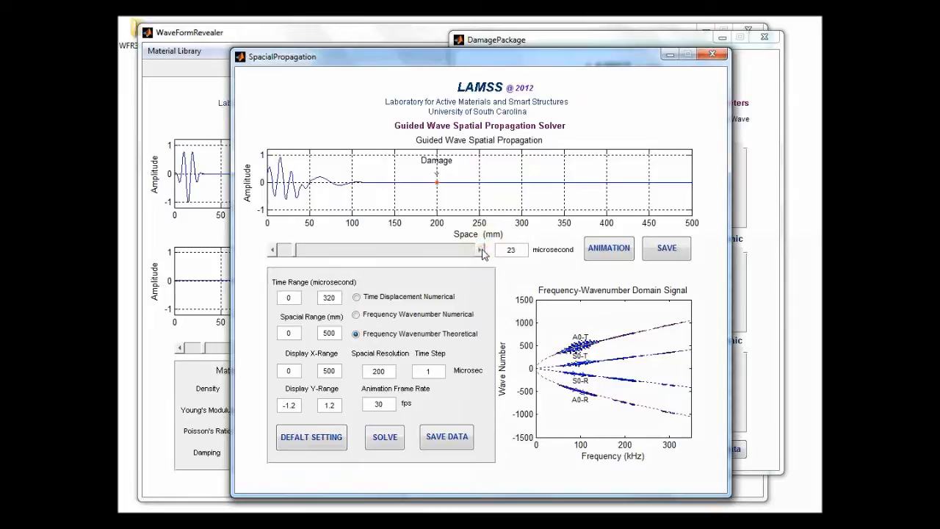
left_click(481, 250)
left_click(482, 251)
left_click(482, 250)
left_click(481, 250)
left_click(481, 250)
left_click(482, 250)
left_click(482, 250)
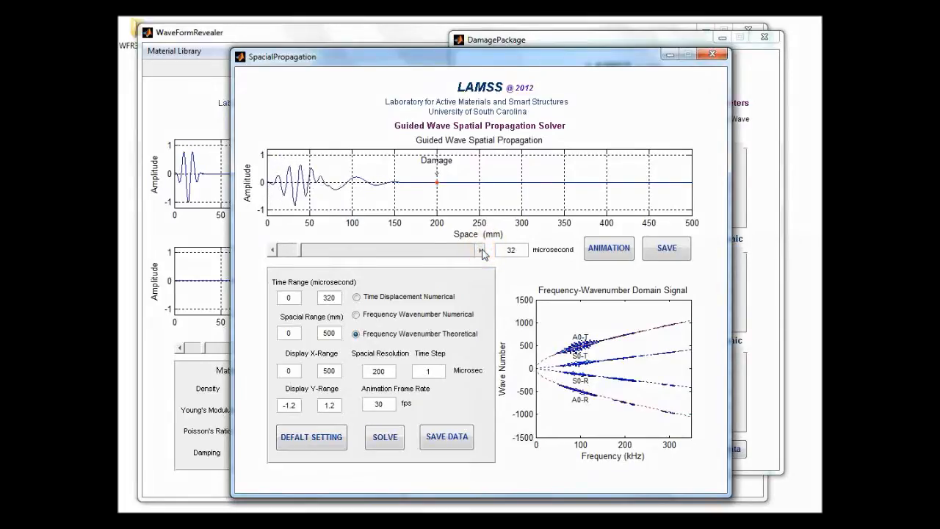
left_click(482, 251)
left_click(482, 250)
left_click(481, 250)
left_click(482, 251)
left_click(482, 250)
left_click(482, 250)
double_click(482, 250)
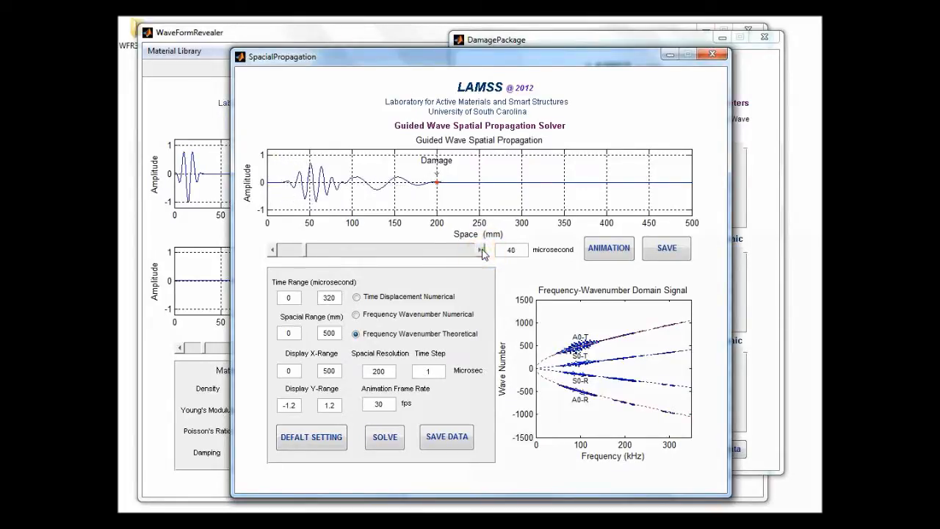
double_click(481, 250)
double_click(482, 251)
left_click(481, 250)
double_click(481, 251)
double_click(481, 251)
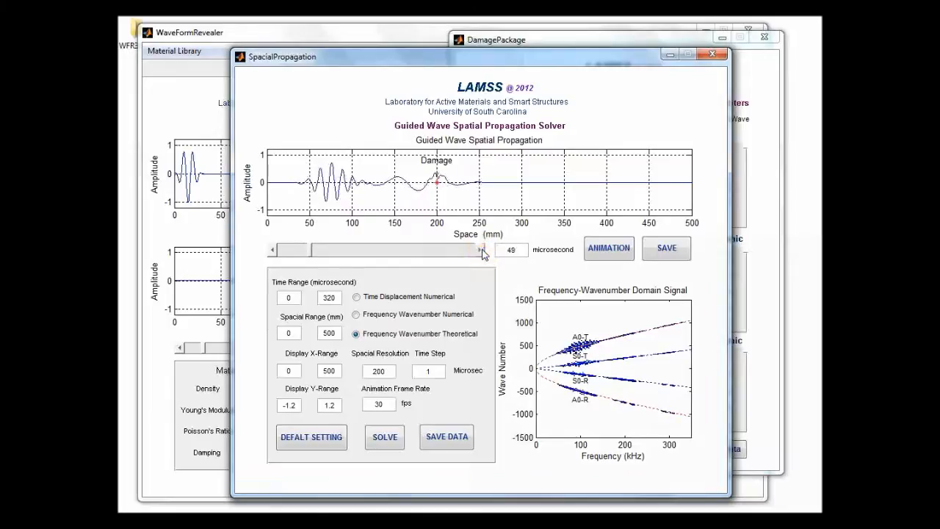
double_click(482, 250)
double_click(482, 250)
double_click(482, 250)
left_click(482, 250)
double_click(481, 250)
left_click(482, 250)
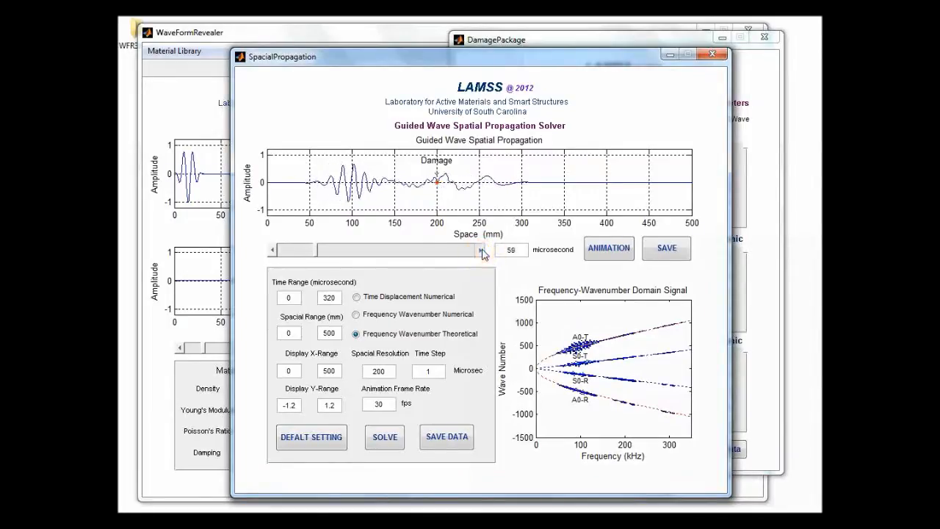
double_click(482, 250)
double_click(482, 251)
left_click(481, 251)
double_click(482, 251)
double_click(482, 251)
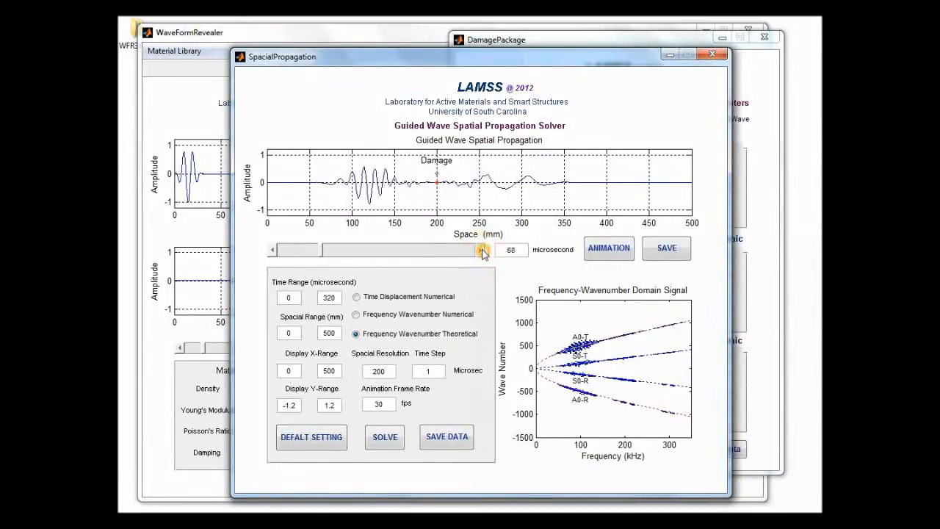
double_click(482, 250)
double_click(482, 251)
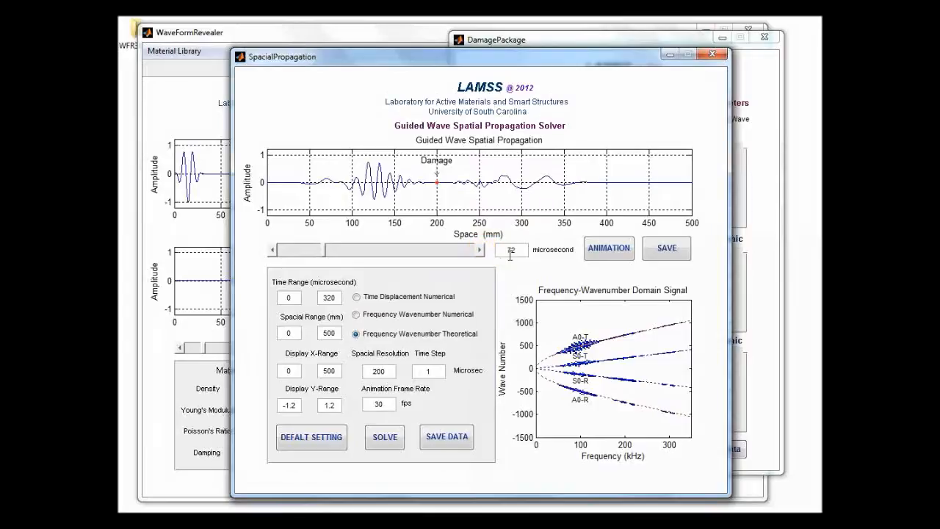
Step: Check the displayed propagation time and the Time Step setting in microseconds
left_click(509, 251)
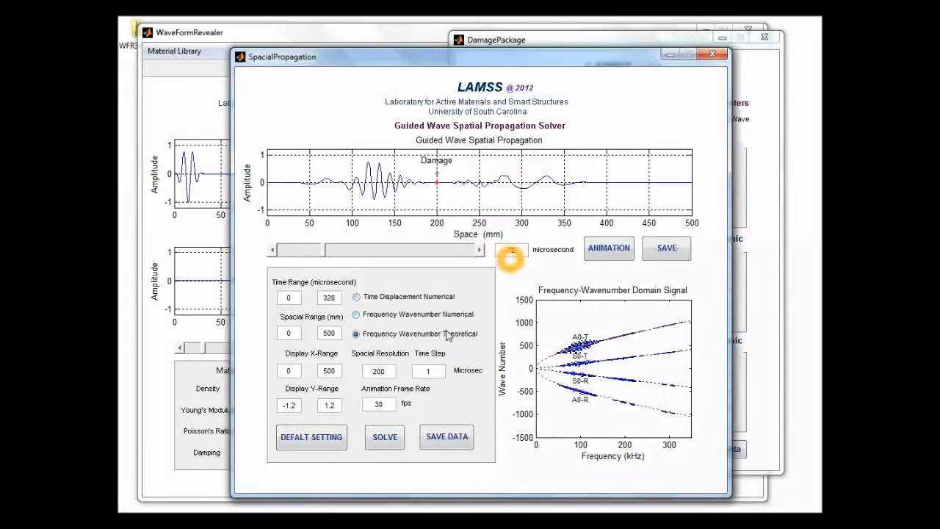
left_click(433, 376)
left_click(432, 376)
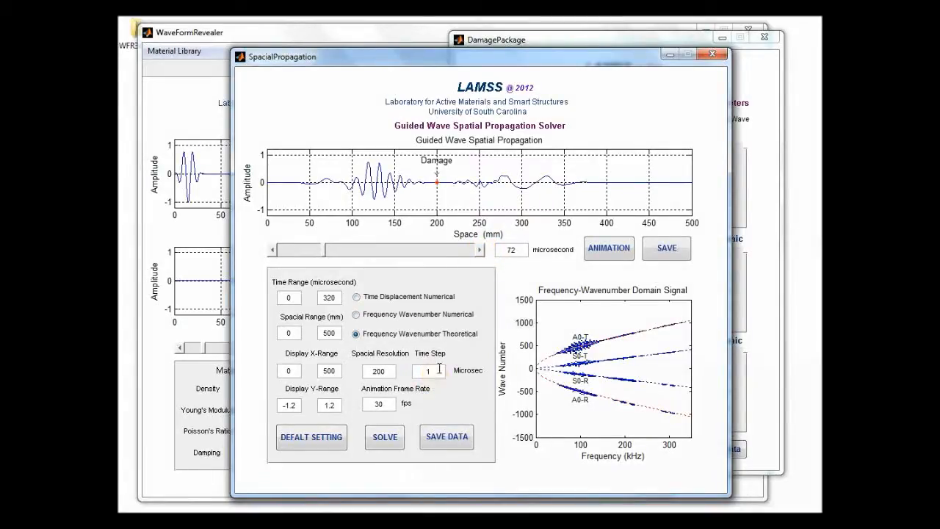
left_click(439, 370)
left_click(434, 369)
left_click(429, 376)
Step: Advance the wave propagation a few more time steps and return it to 0 microseconds
left_click(479, 250)
left_click(480, 251)
left_click(480, 251)
left_click(479, 250)
left_click_drag(327, 250, 269, 249)
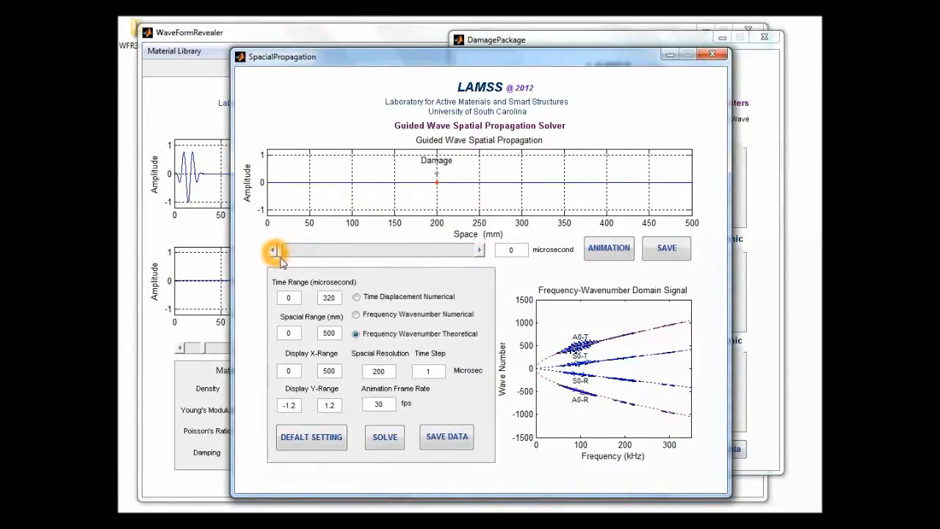
Step: Play the guided wave spatial propagation animation and examine the wave packets on both sides of the damage
left_click(610, 250)
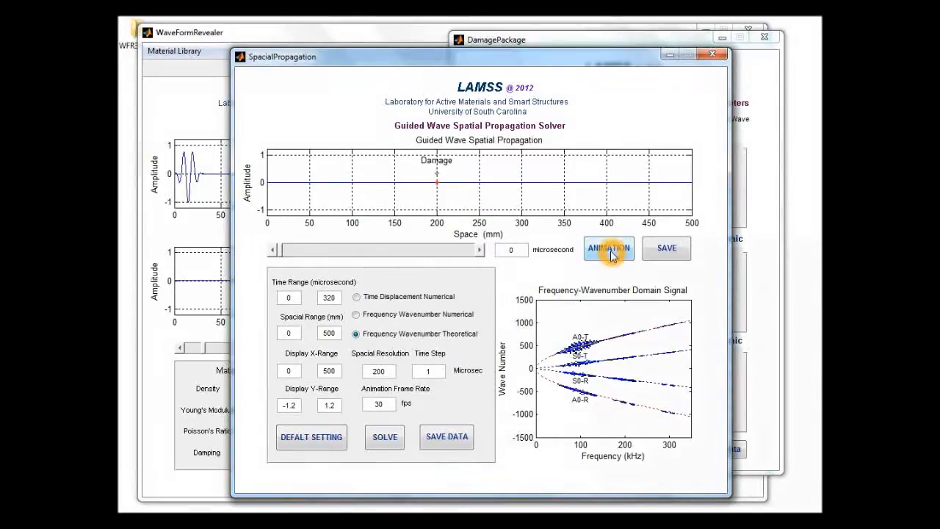
left_click(611, 254)
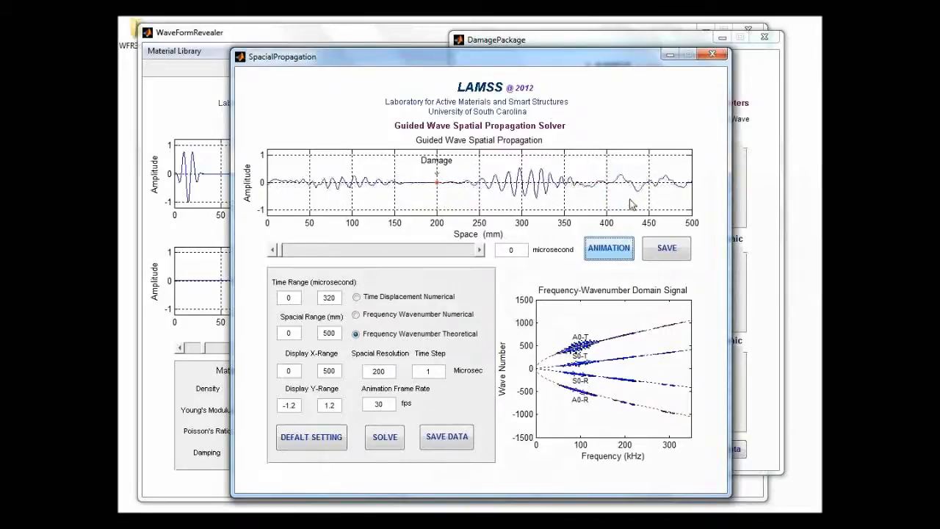
left_click(347, 185)
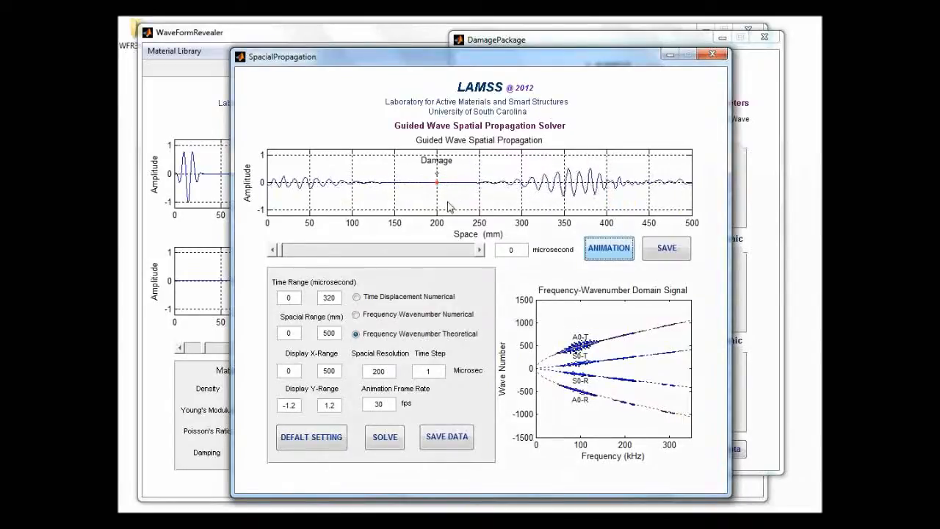
left_click(566, 279)
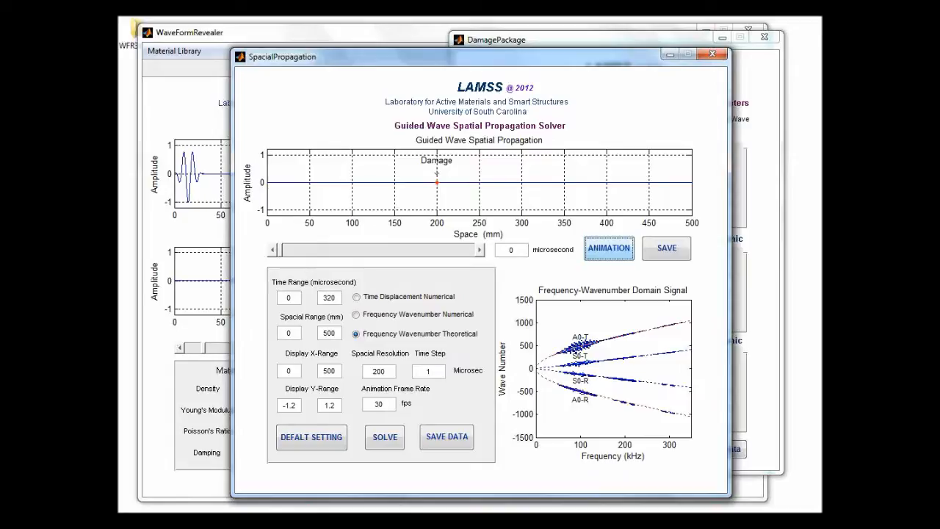
left_click(593, 394)
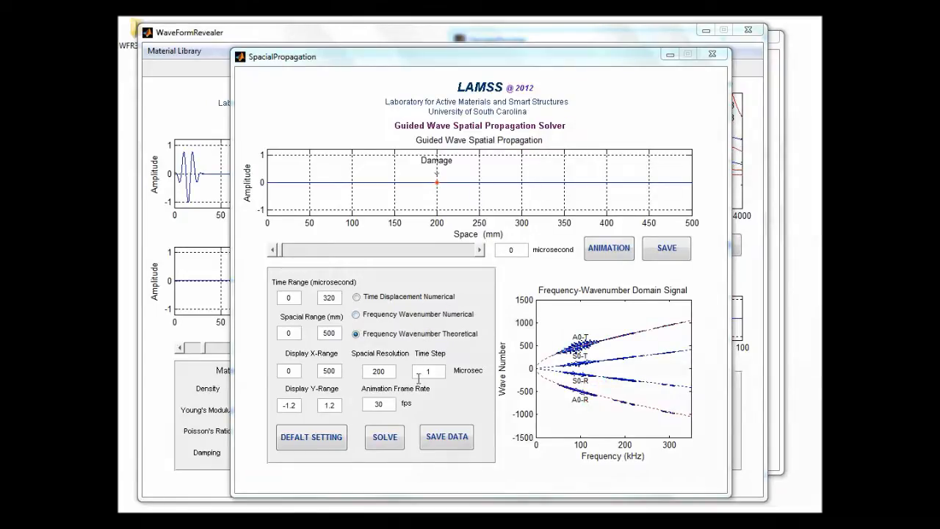
Step: Save the data of the Time Displacement Numerical signal and look into the Output folder in Windows Explorer
left_click(356, 296)
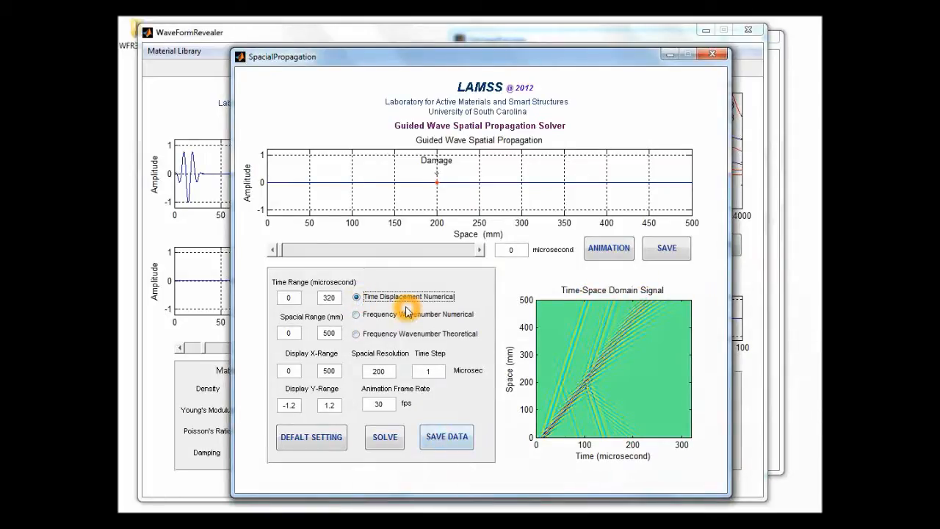
left_click(441, 441)
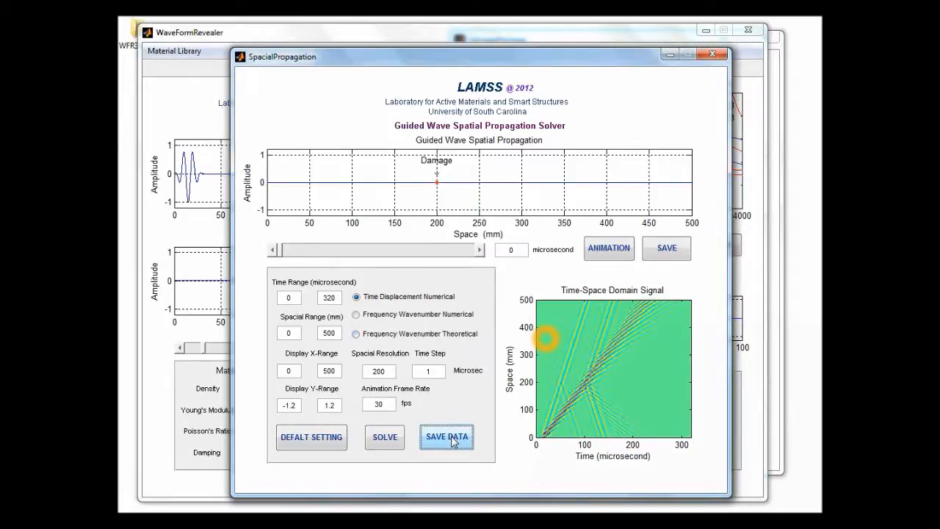
mouse_move(315, 507)
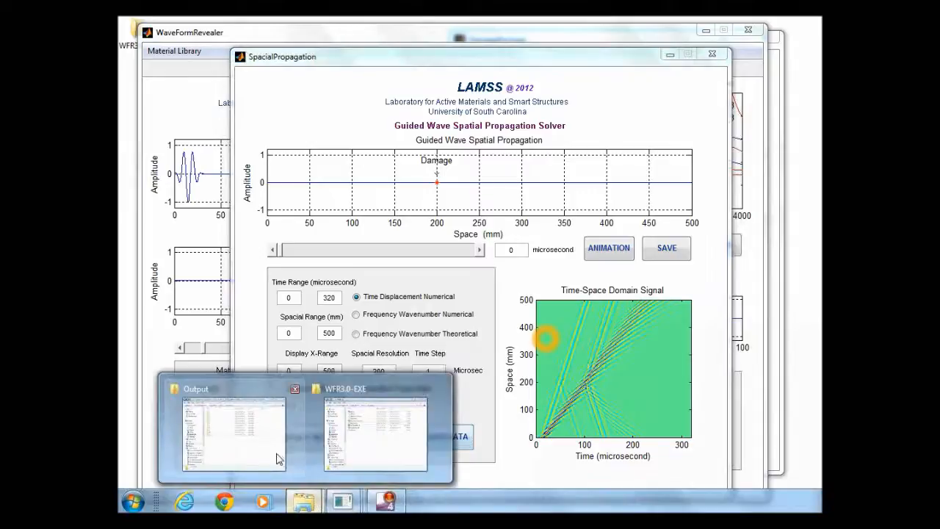
left_click(271, 449)
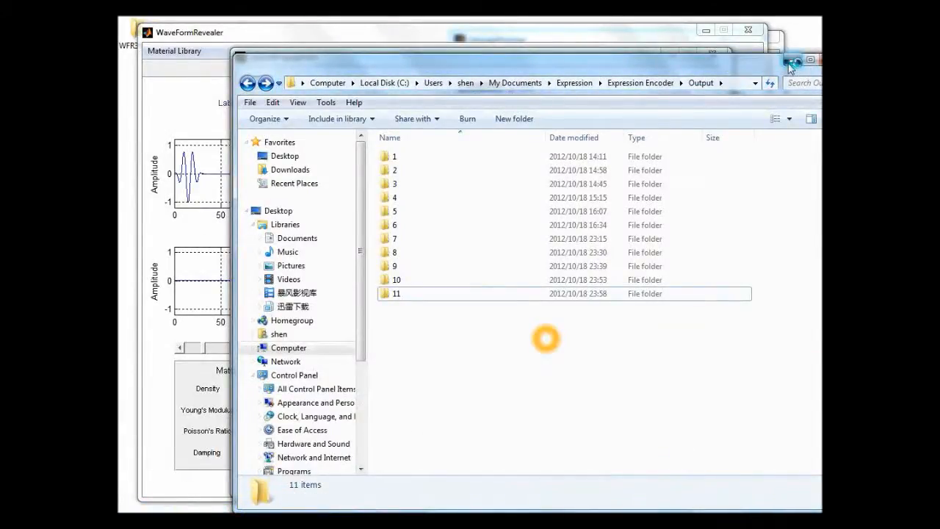
left_click(791, 63)
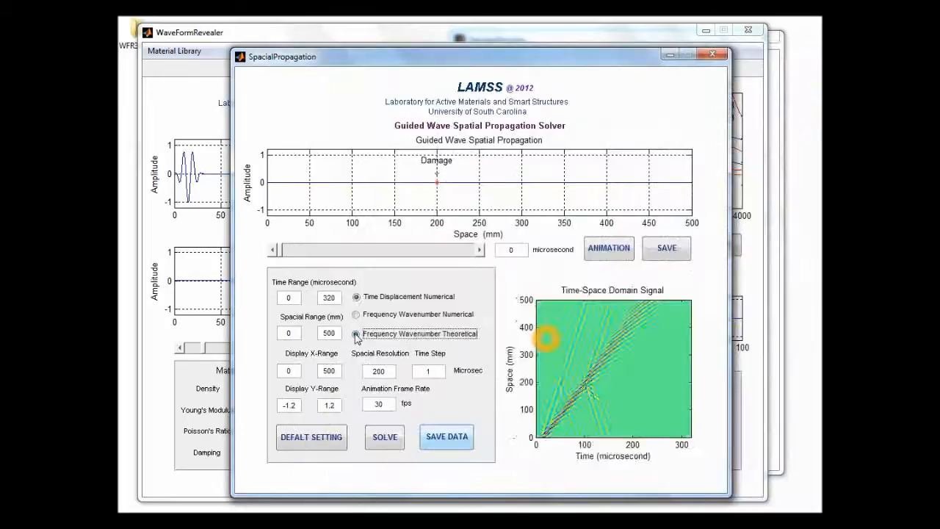
Step: Save the data of the Frequency Wavenumber Theoretical signal and close the WFR3.0-EXE folder after checking its files
left_click(357, 334)
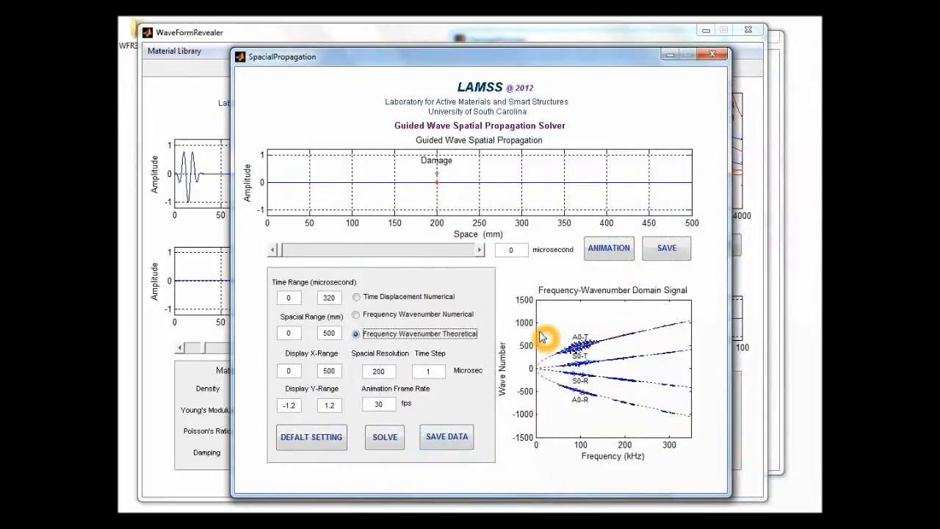
left_click(448, 438)
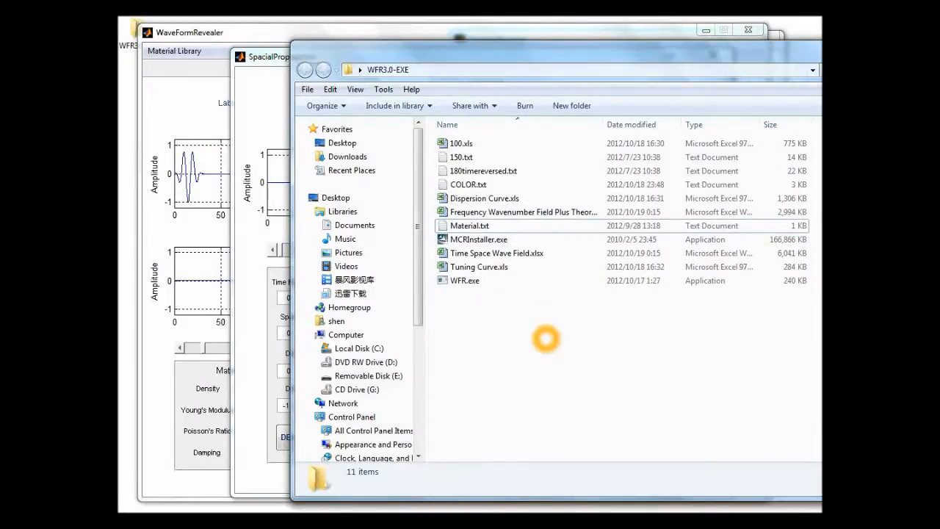
key("alt+F4")
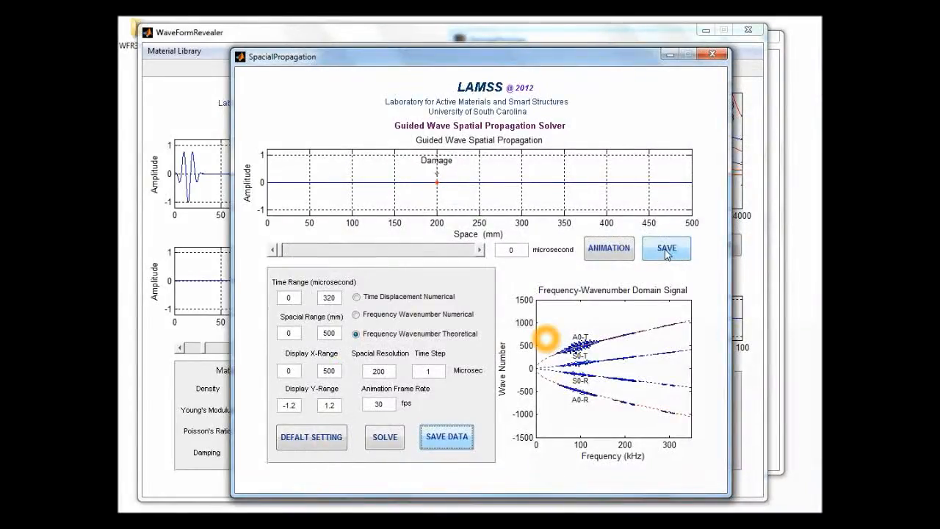
Step: Display the Time Displacement Numerical signal and save the guided wave spatial propagation animation
left_click(357, 296)
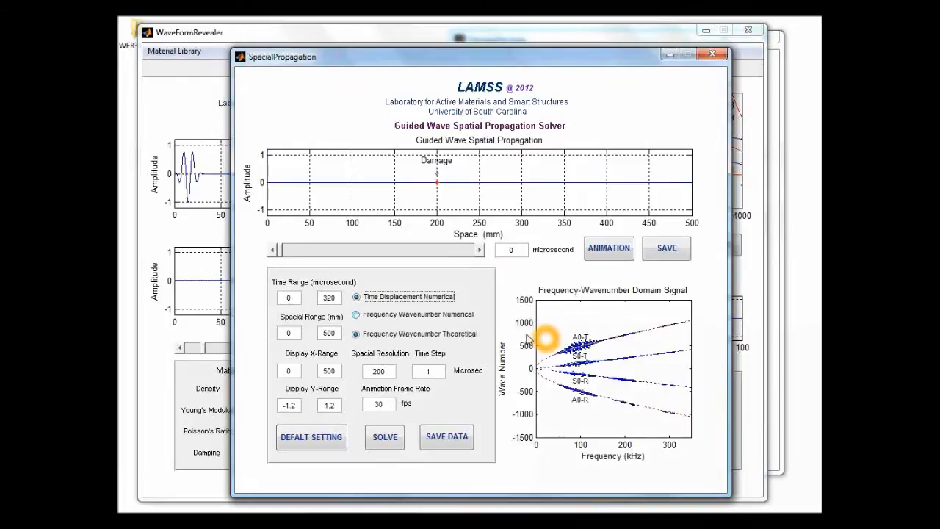
left_click(527, 339)
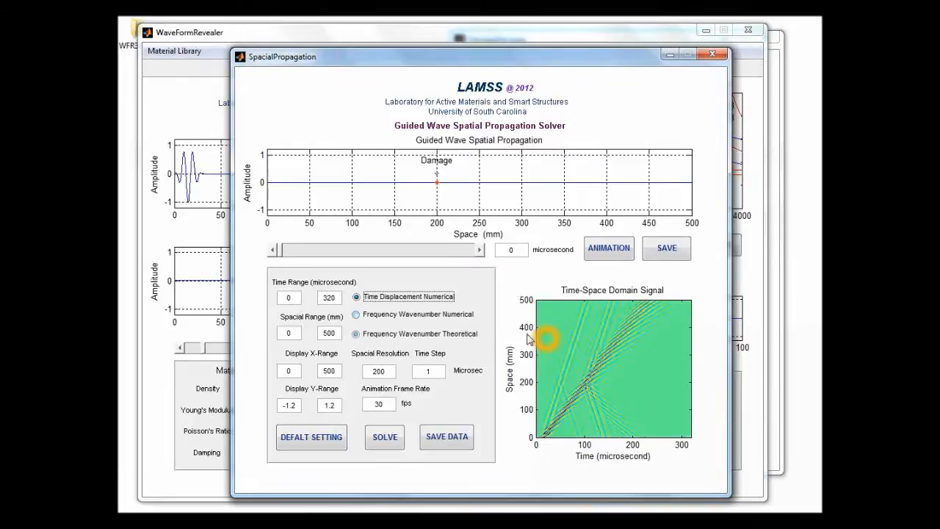
left_click(659, 253)
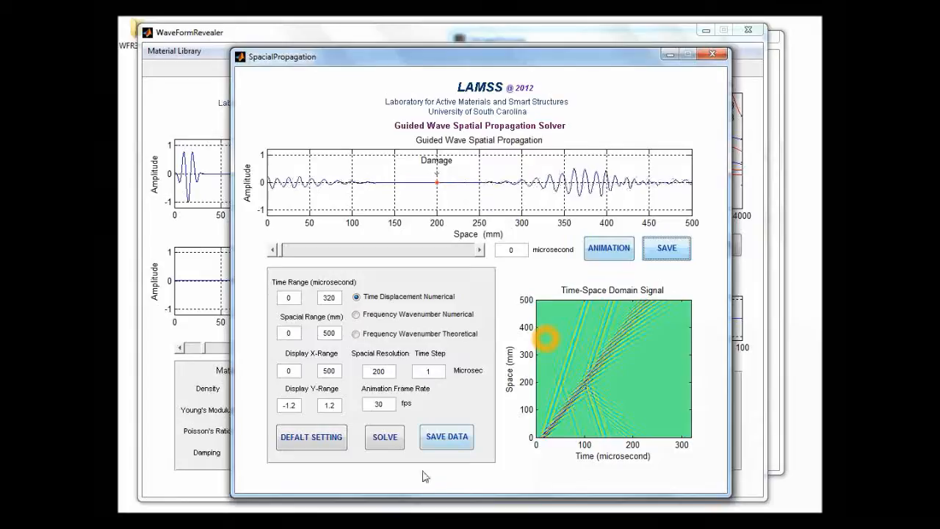
Step: Find the saved Spatial Wave Propagation.avi in the WFR3.0-EXE folder and play it in the video player
mouse_move(311, 501)
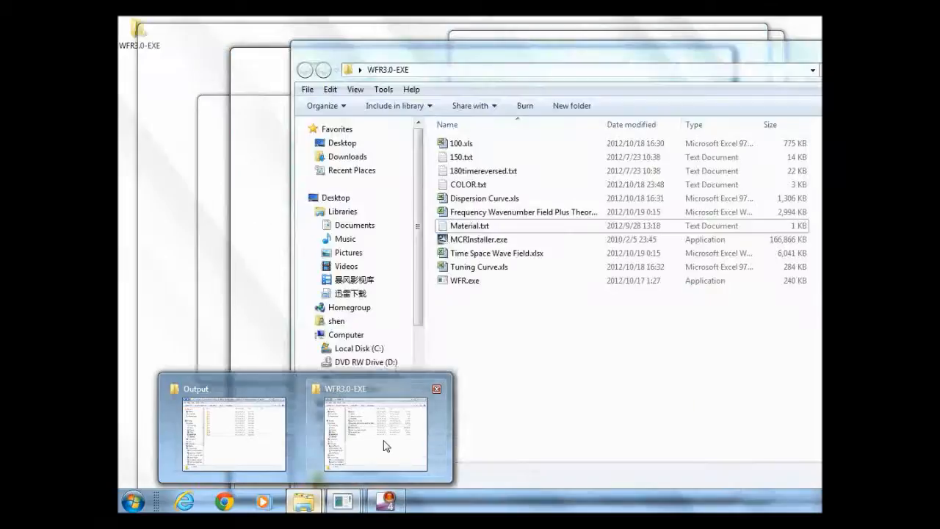
left_click(384, 446)
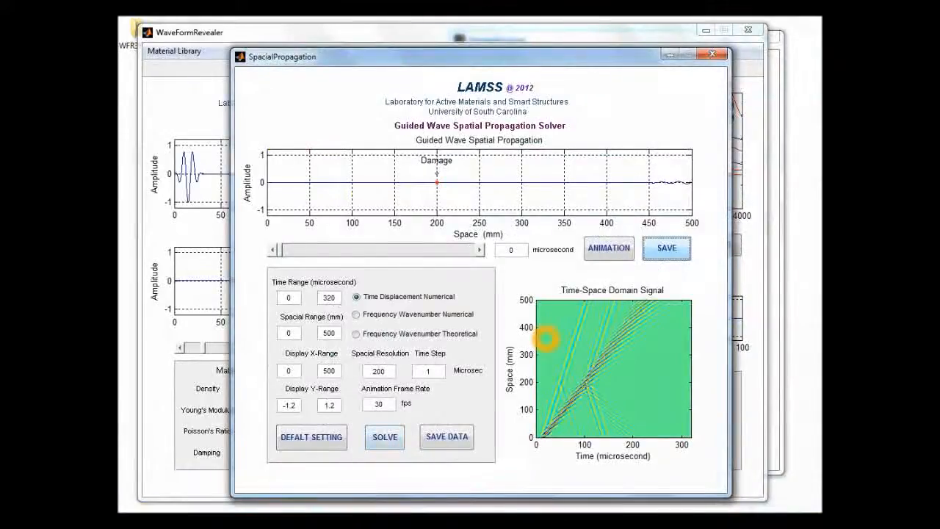
mouse_move(304, 501)
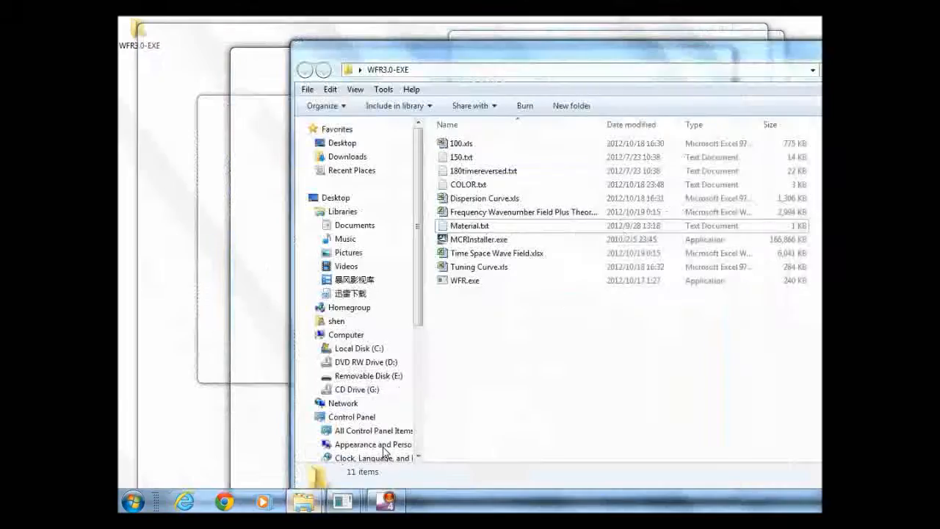
left_click(383, 451)
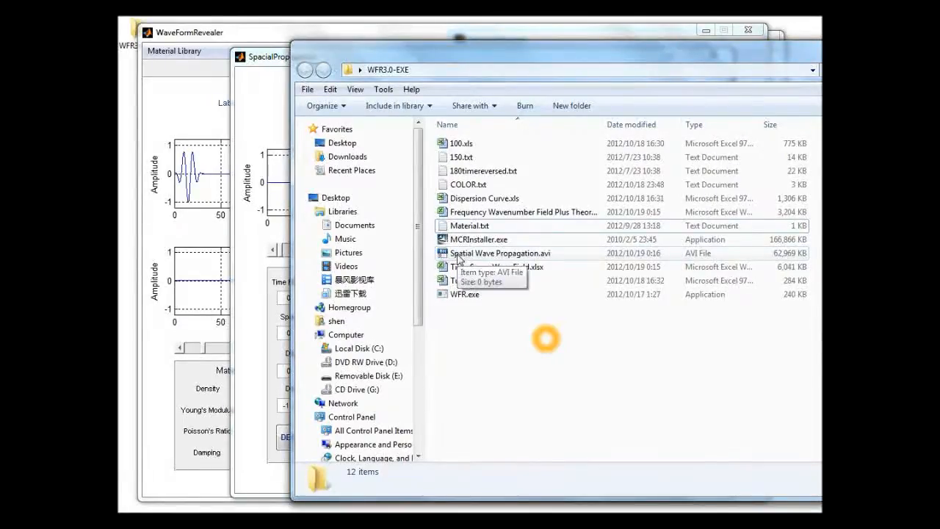
left_click(458, 255)
double_click(458, 256)
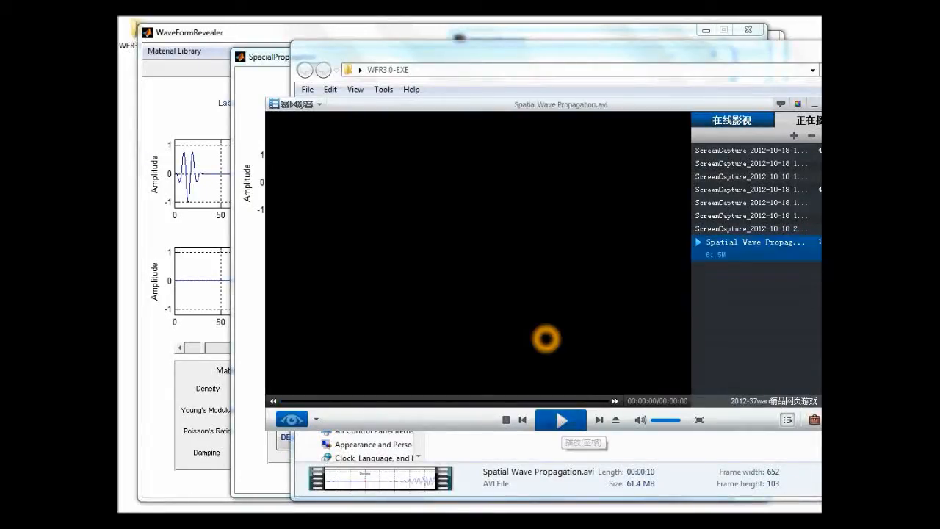
Step: Close the video player, the WFR3.0-EXE folder and the spatial propagation solver
key("alt+F4")
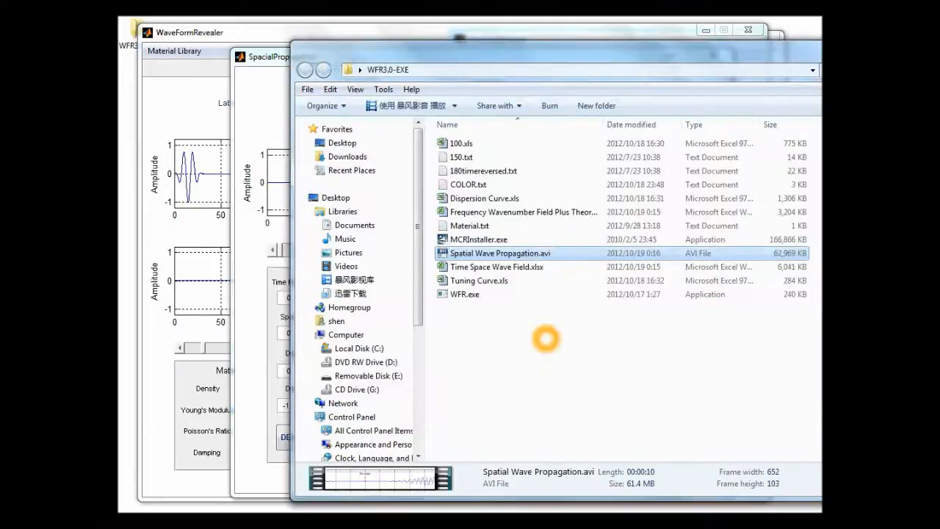
key("alt+F4")
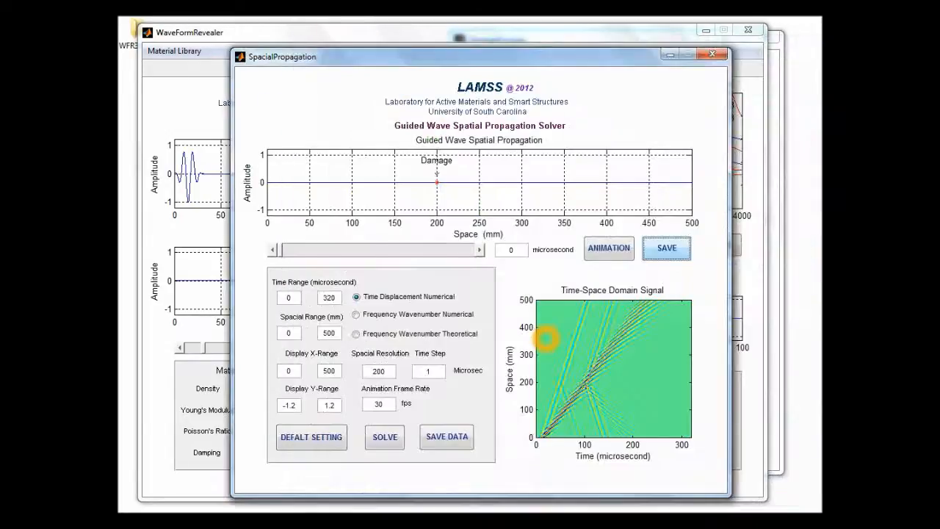
key("alt+F4")
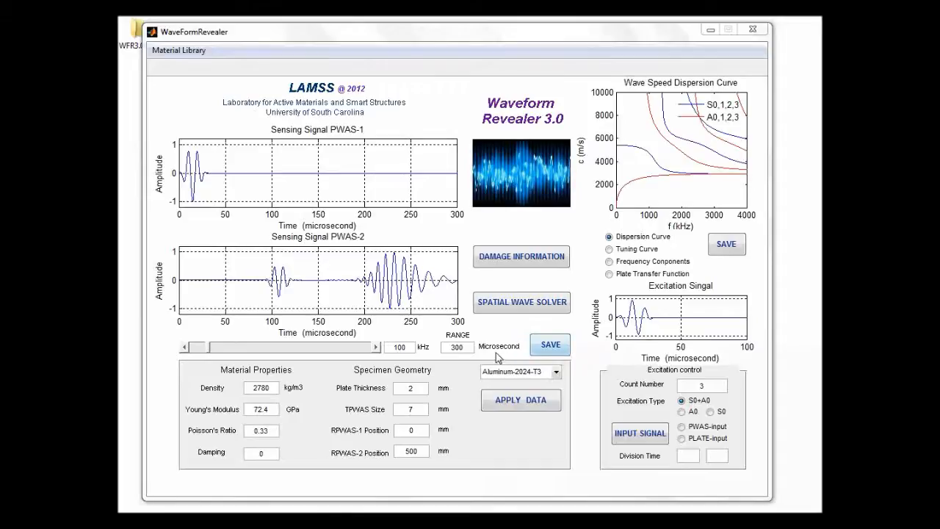
Step: Set the plate thickness to 6 mm and the excitation frequency to 300 kHz
left_click(415, 388)
left_click_drag(416, 387, 404, 389)
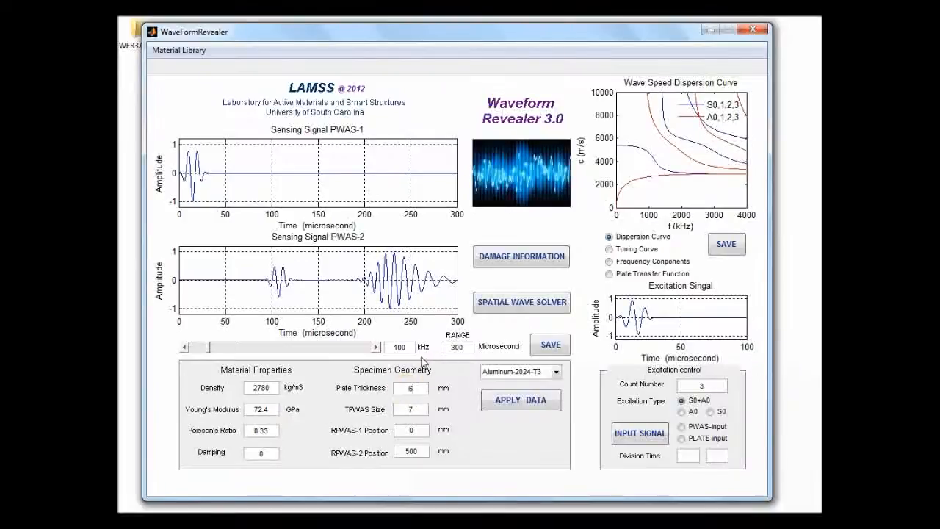
left_click_drag(409, 346, 394, 347)
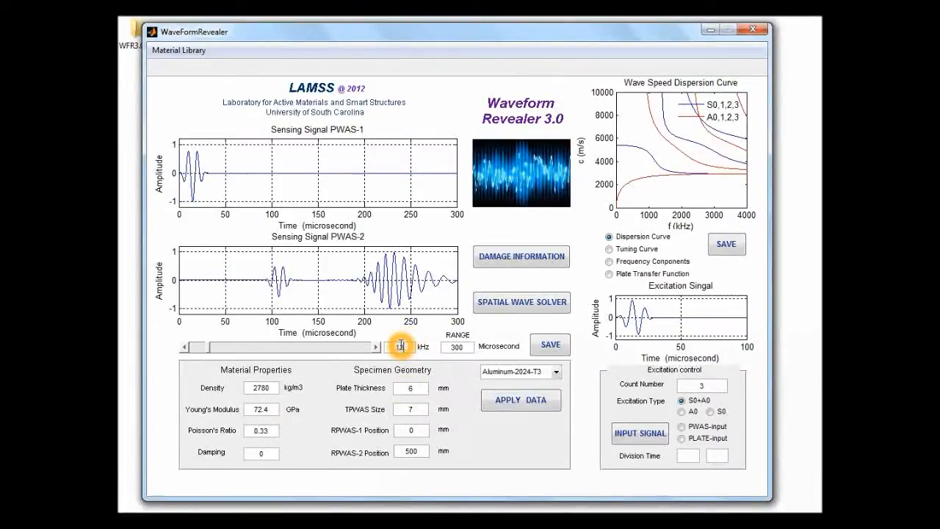
left_click(399, 346)
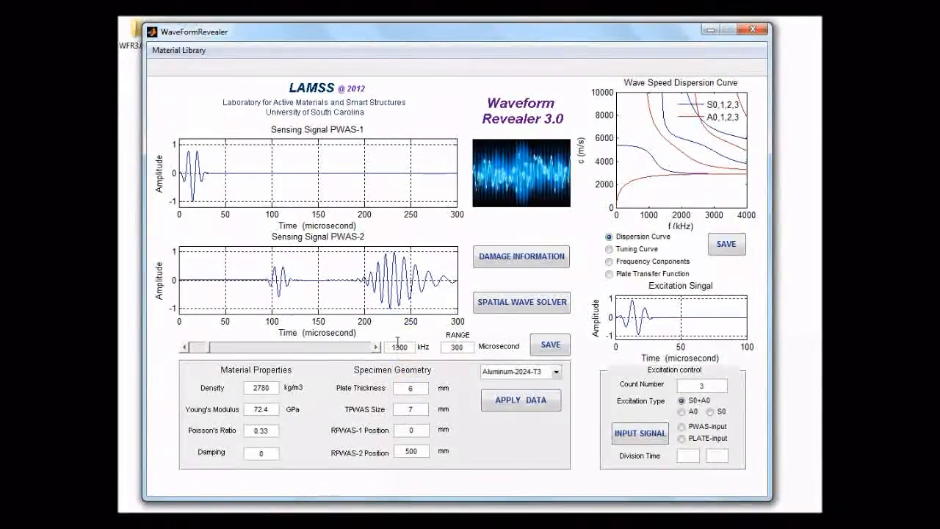
key("BackSpace")
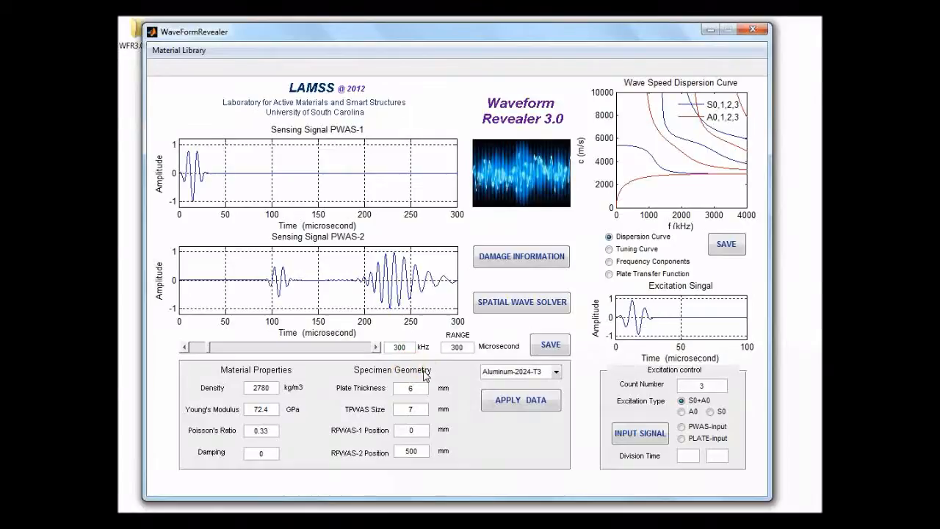
Step: Set the RPWAS-2 position to 300 mm and apply the specimen data
left_click_drag(431, 450, 401, 448)
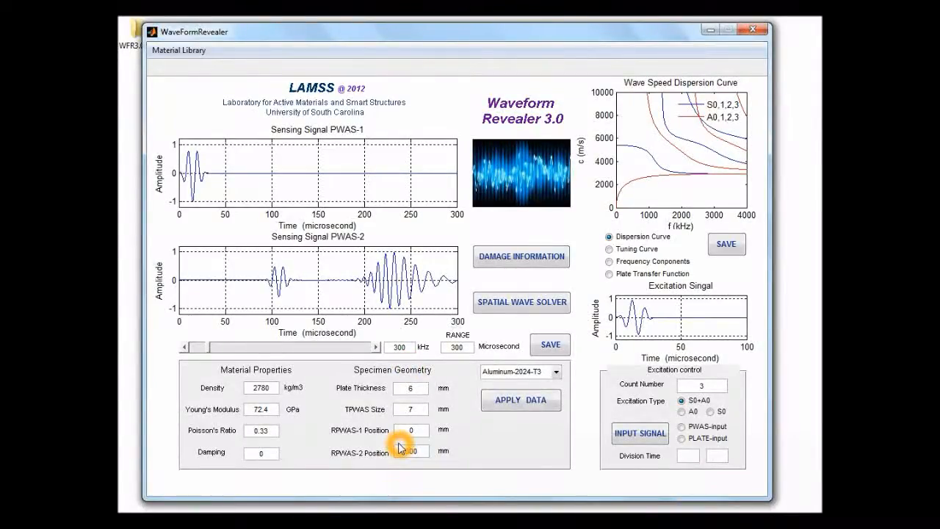
type("300")
left_click(514, 406)
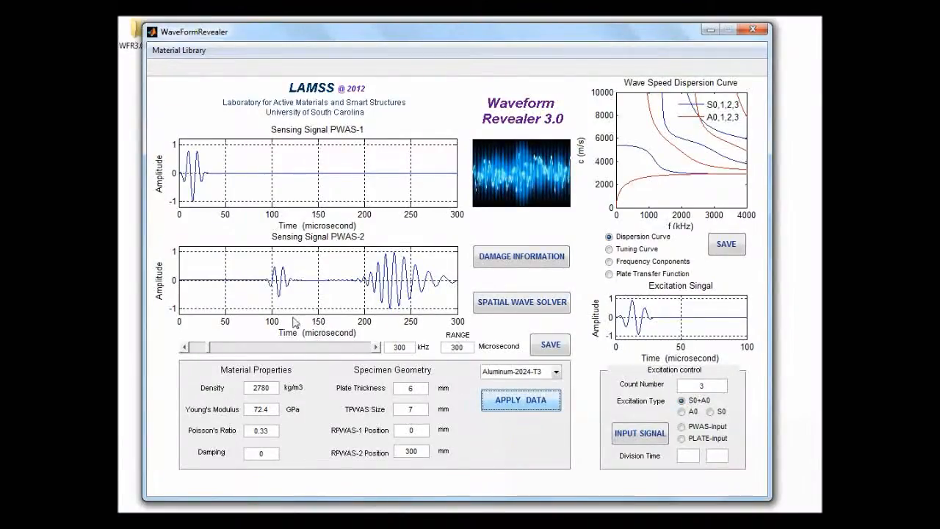
Step: Examine the wave packets in the PWAS-2 sensing signal and the A0 and A1 modes on the wave speed dispersion curve
left_click(431, 276)
left_click(421, 270)
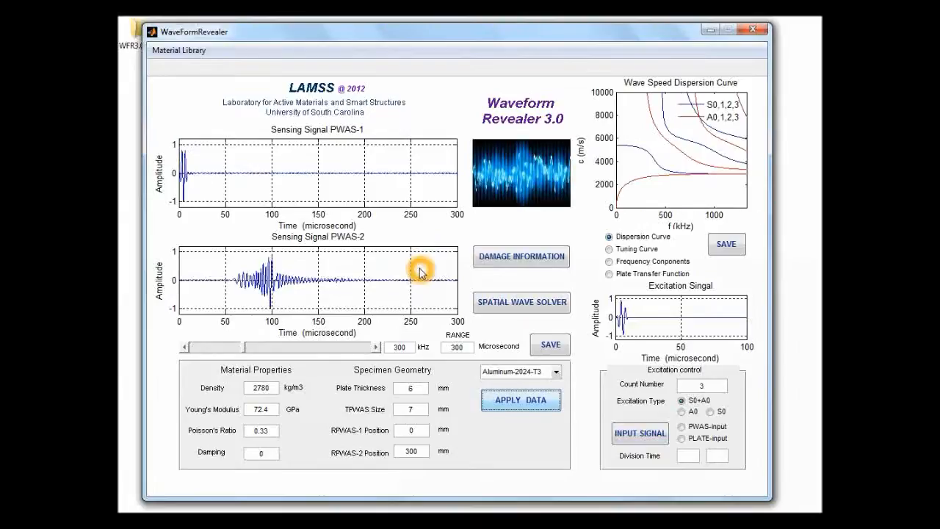
left_click(242, 273)
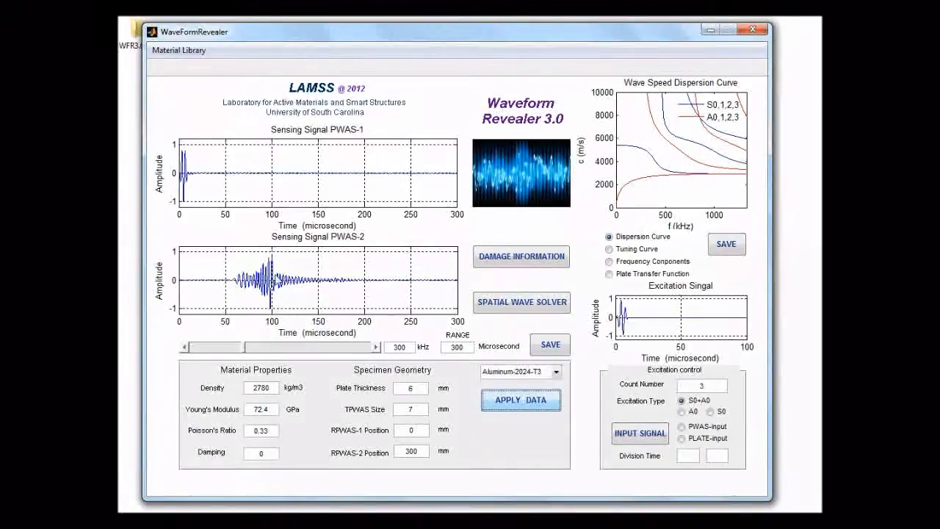
left_click(332, 277)
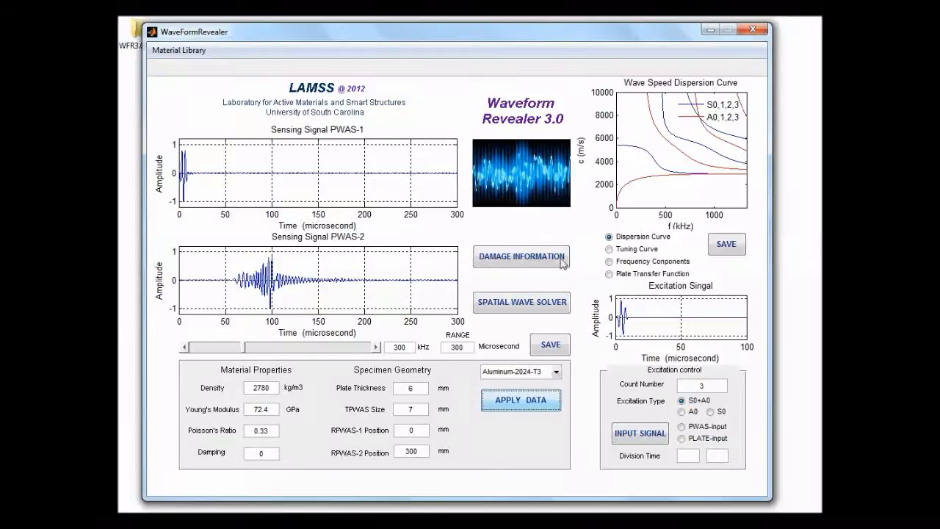
left_click(402, 347)
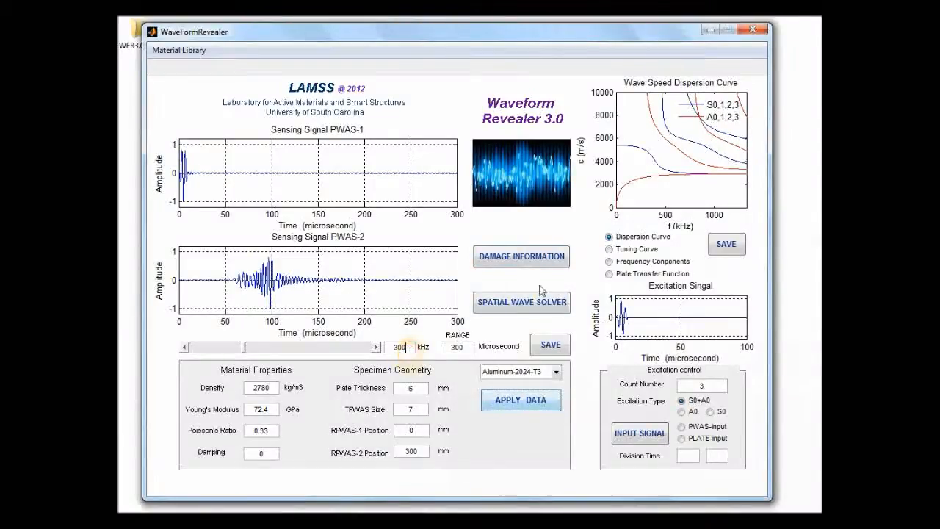
left_click(650, 211)
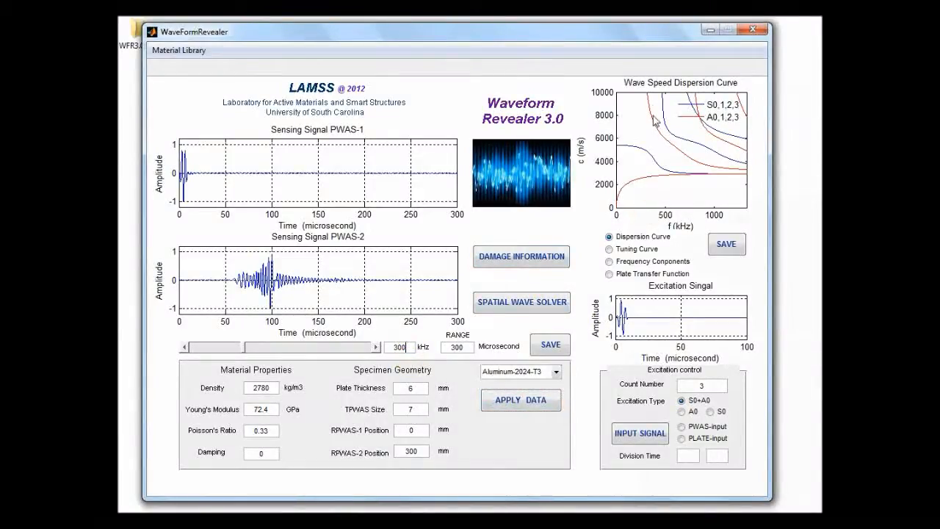
left_click(650, 181)
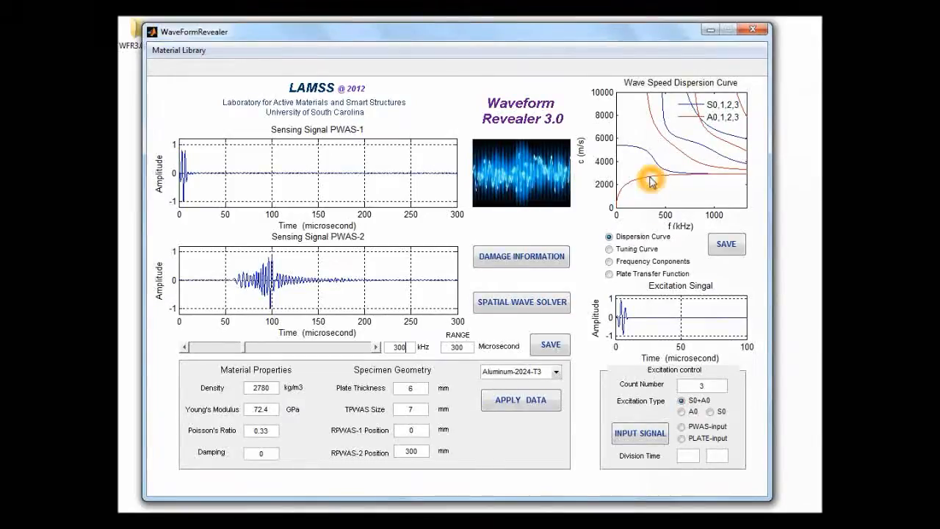
left_click(654, 120)
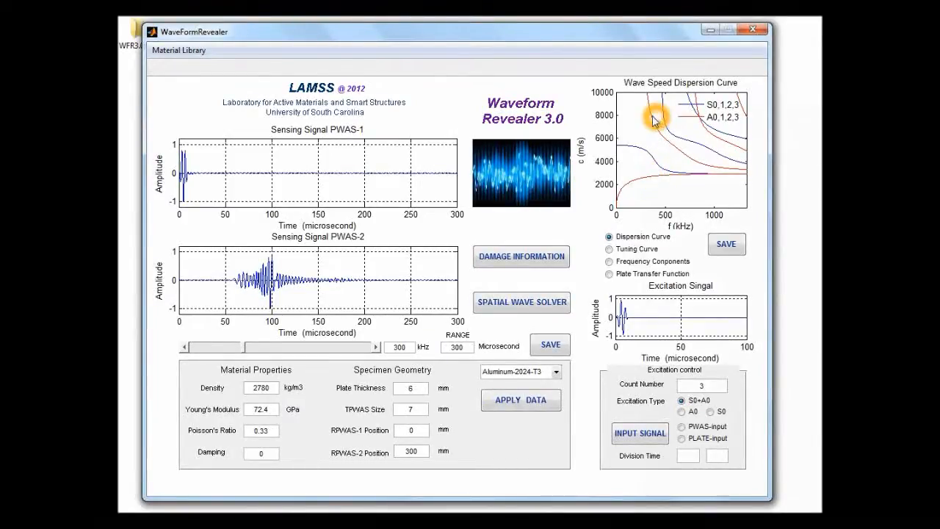
left_click(607, 232)
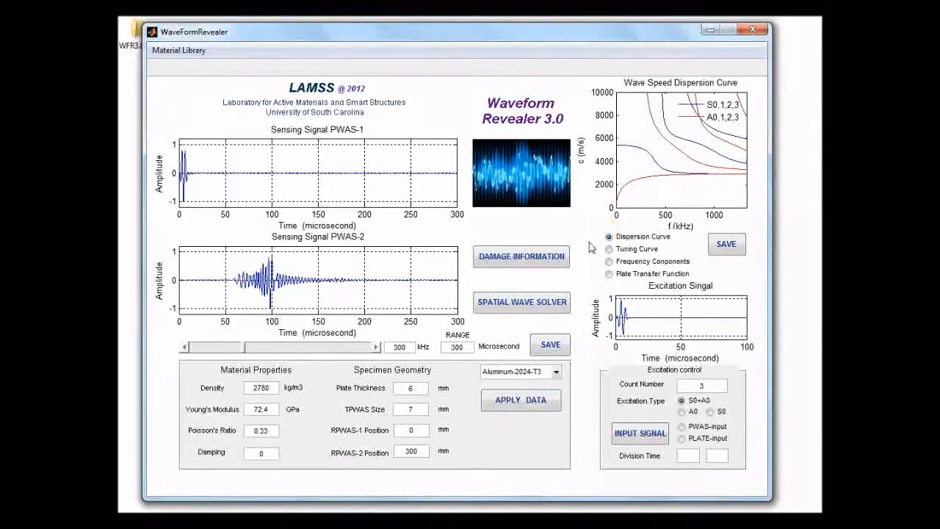
Step: Open the spatial wave solver, load its default settings and move its window aside to uncover the sensing signals
left_click(505, 304)
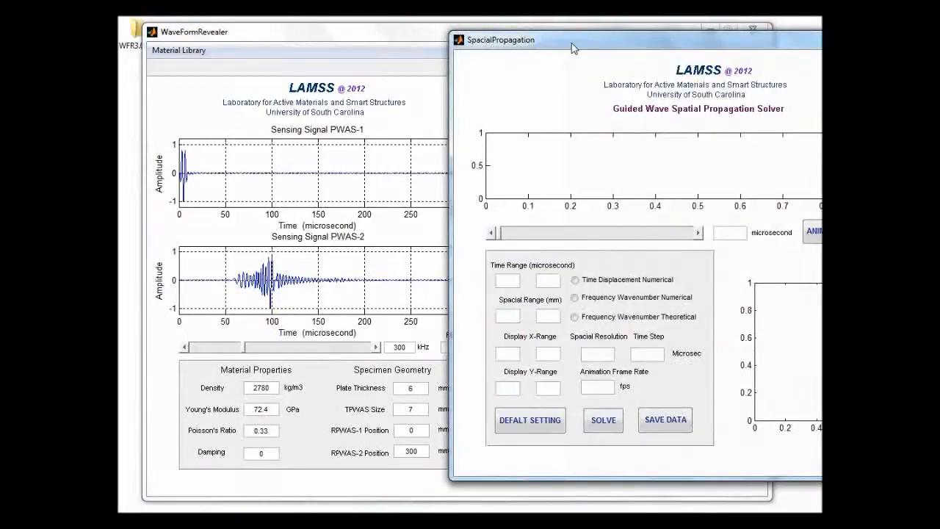
left_click_drag(572, 44, 321, 54)
left_click(437, 123)
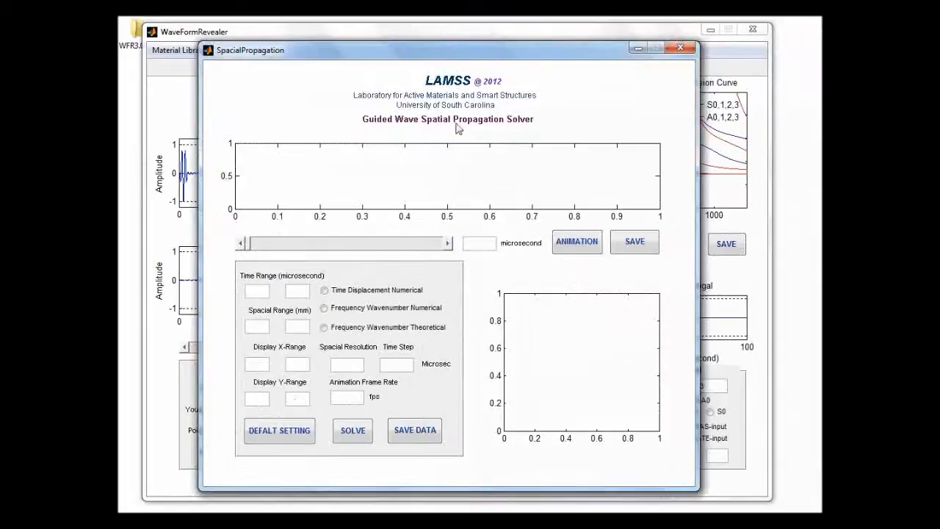
left_click(293, 439)
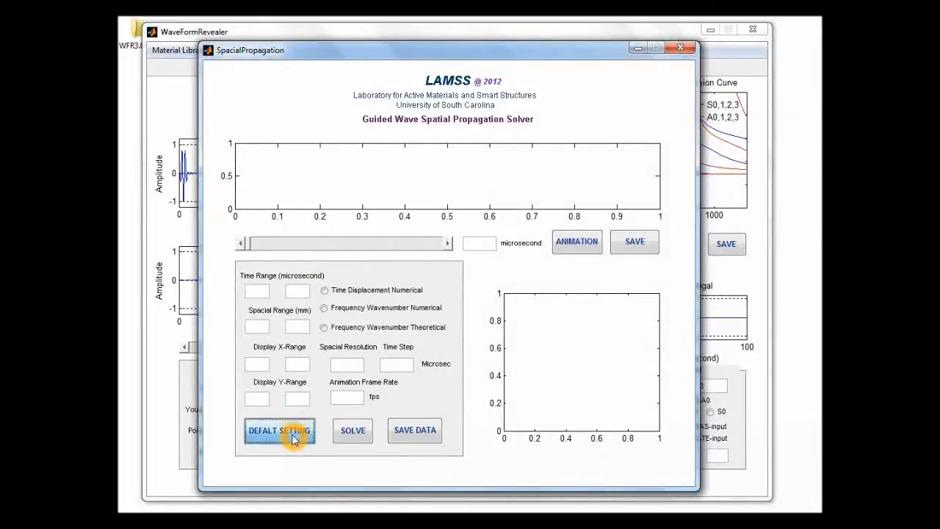
left_click_drag(367, 51, 655, 67)
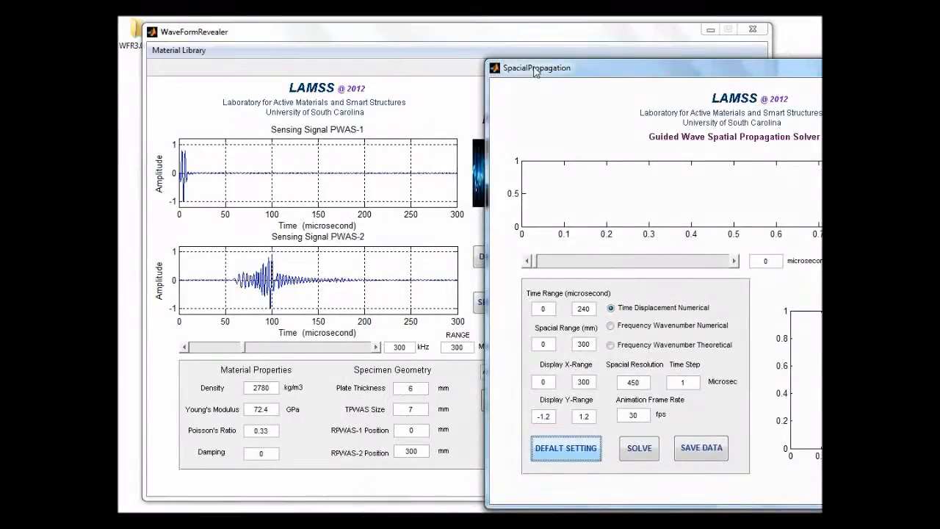
Step: Set the solver's time range end to 200 microseconds and the spatial resolution to 400
left_click_drag(535, 71, 379, 73)
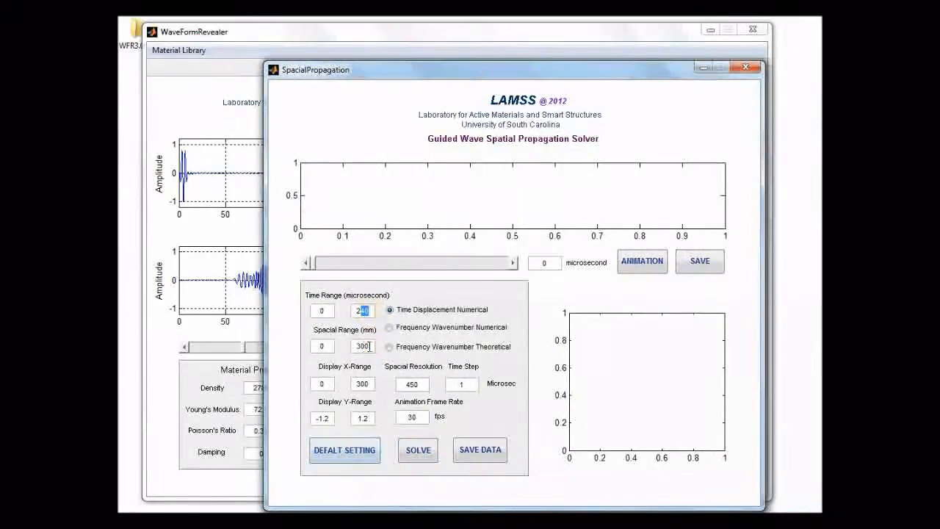
left_click(363, 346)
left_click(412, 384)
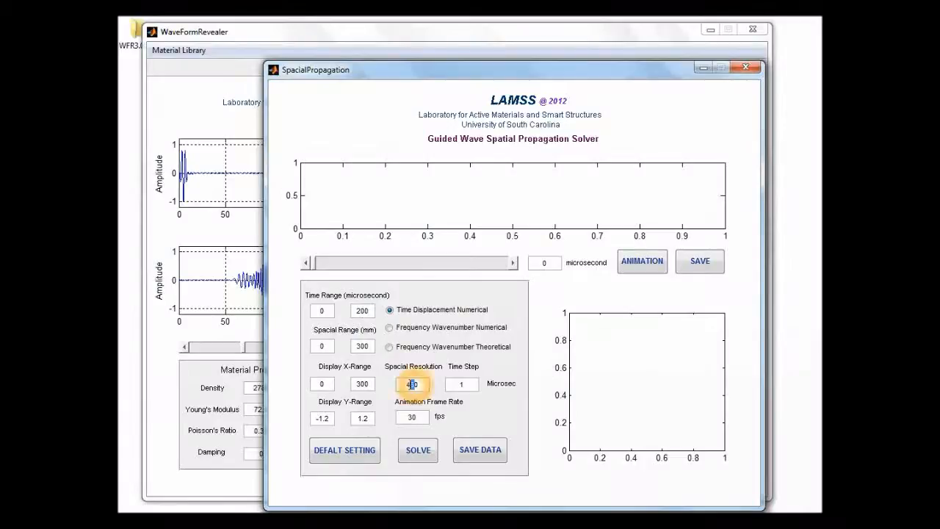
key("BackSpace")
type("0")
Step: Solve the spatial wave propagation and display the Frequency Wavenumber Numerical signal
left_click(424, 456)
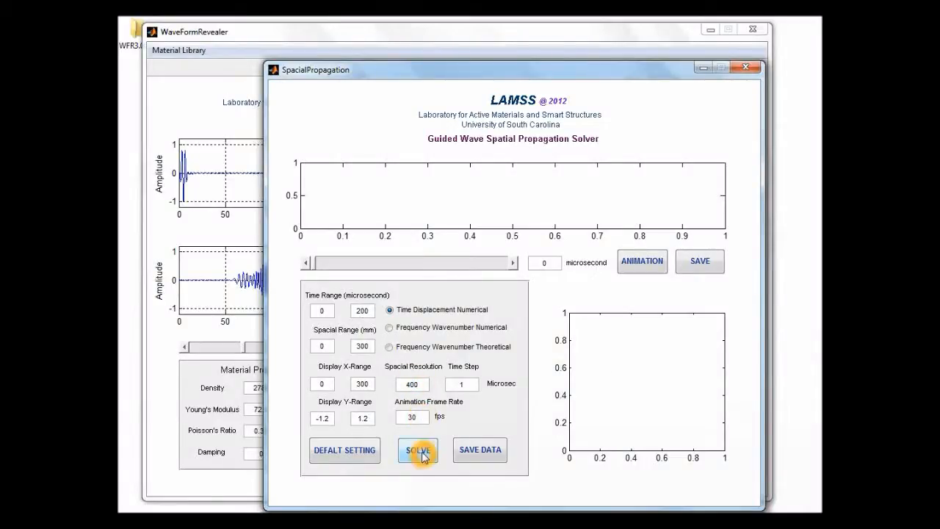
left_click(421, 454)
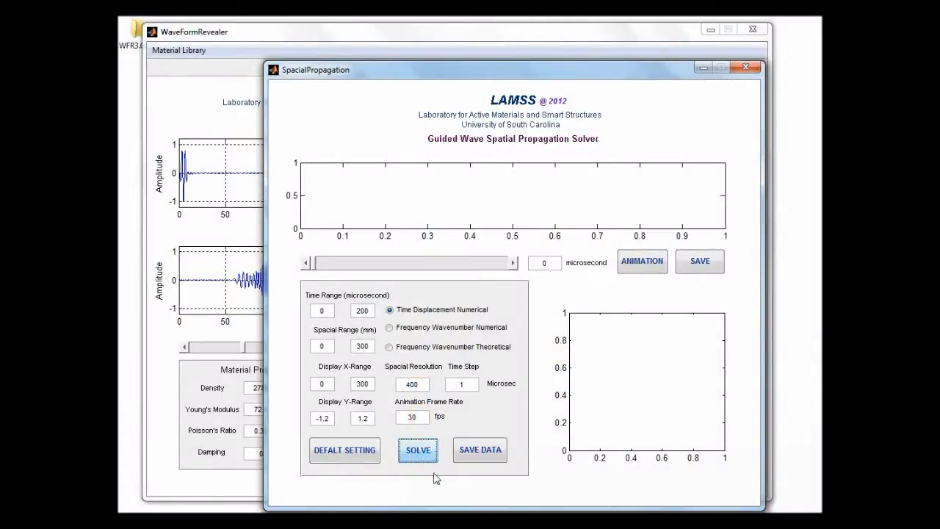
left_click(493, 492)
left_click_drag(506, 76, 461, 48)
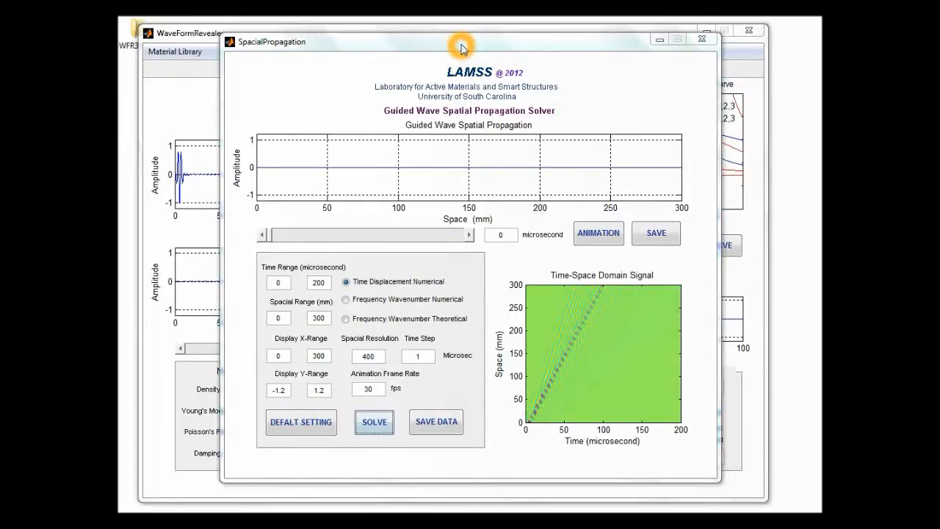
left_click(345, 298)
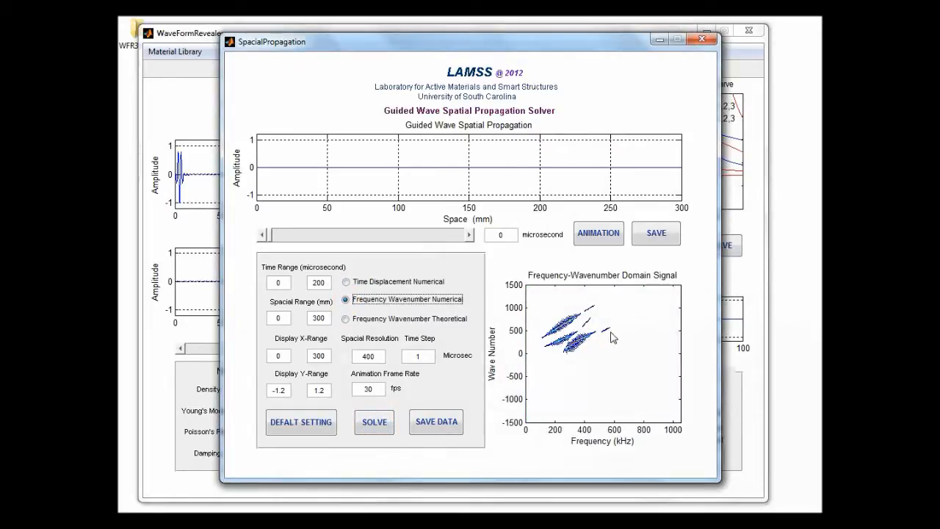
Step: Overlay the Frequency Wavenumber Theoretical curves on the numerical signal and compare its wave packets with the A0-T, S0-T and A1-T branches
left_click(345, 319)
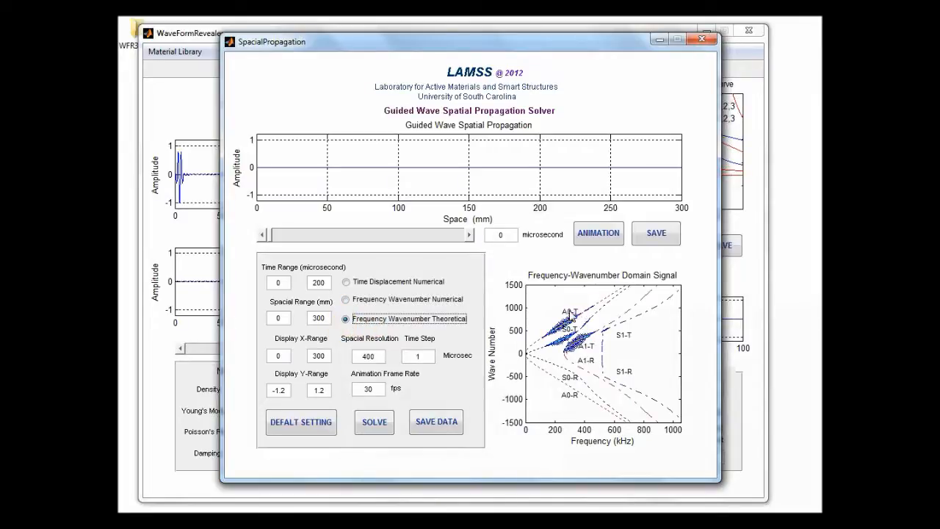
left_click(572, 312)
left_click(580, 334)
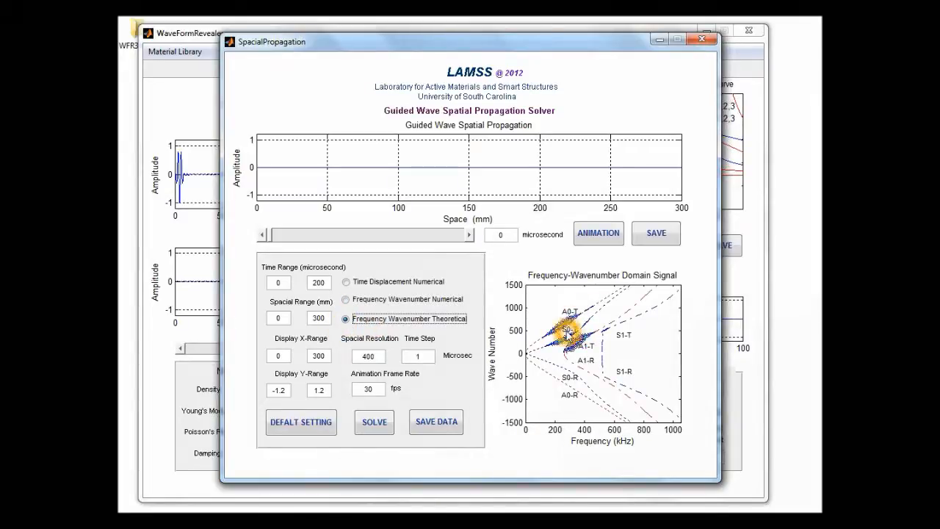
left_click(592, 348)
left_click(577, 348)
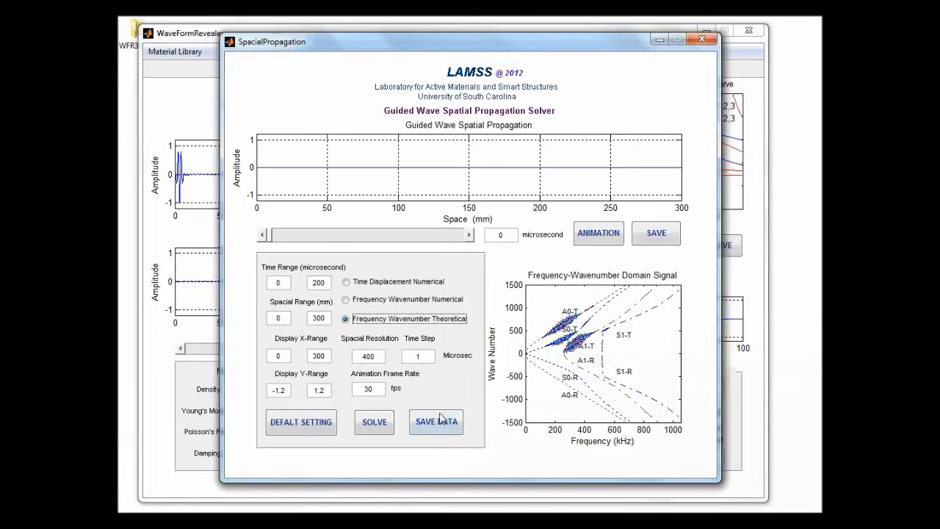
Step: Bring the main WaveFormRevealer window back in front of the spatial propagation solver
left_click(550, 429)
left_click(207, 109)
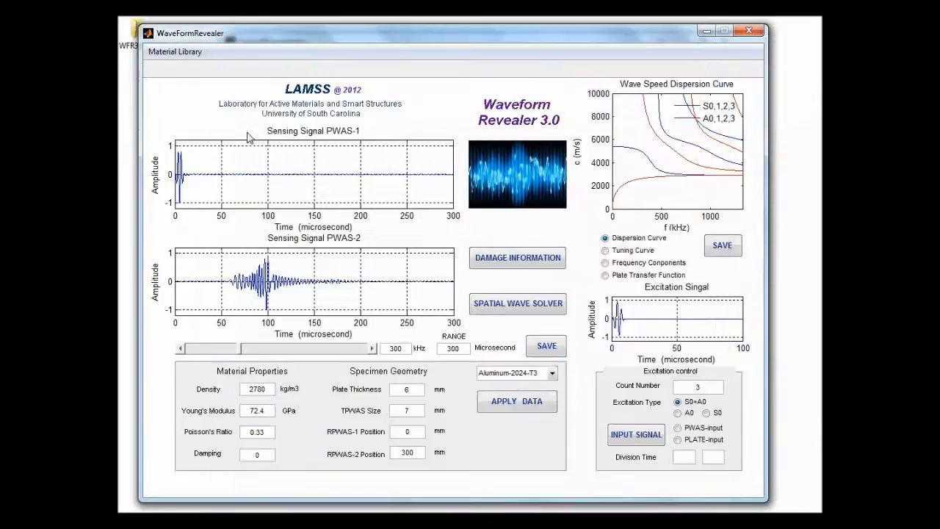
left_click(255, 149)
left_click(299, 178)
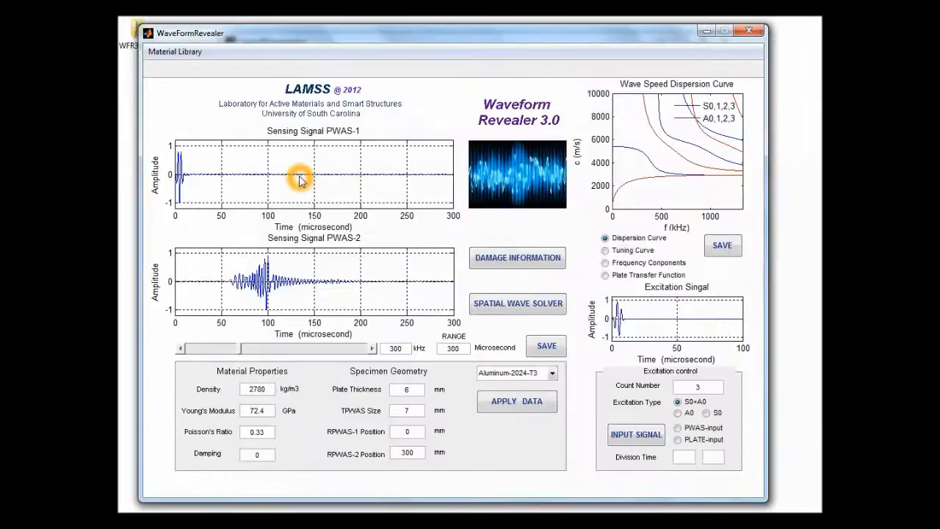
left_click(437, 163)
left_click(532, 116)
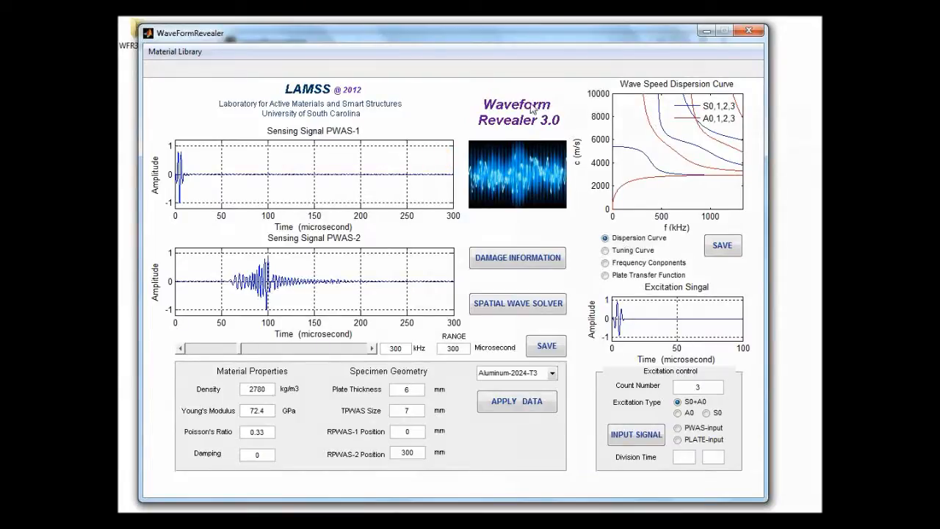
left_click(517, 102)
left_click(516, 108)
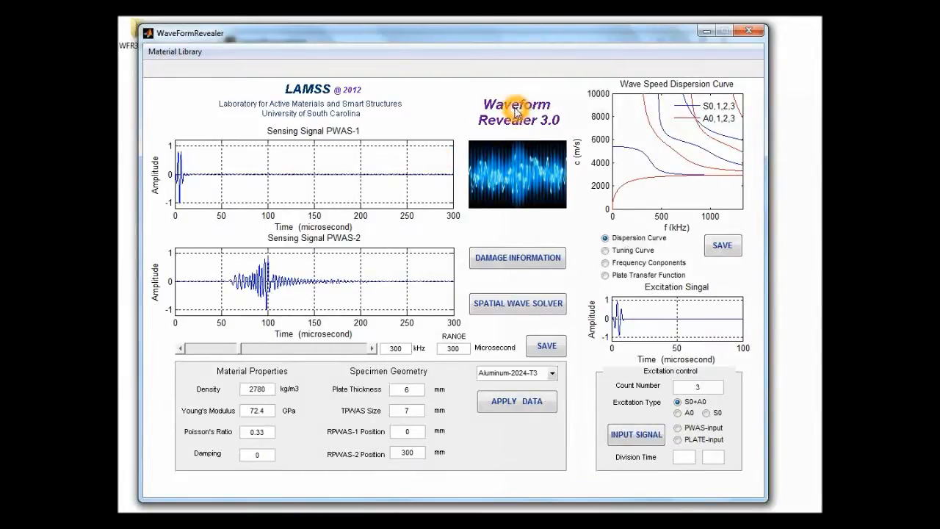